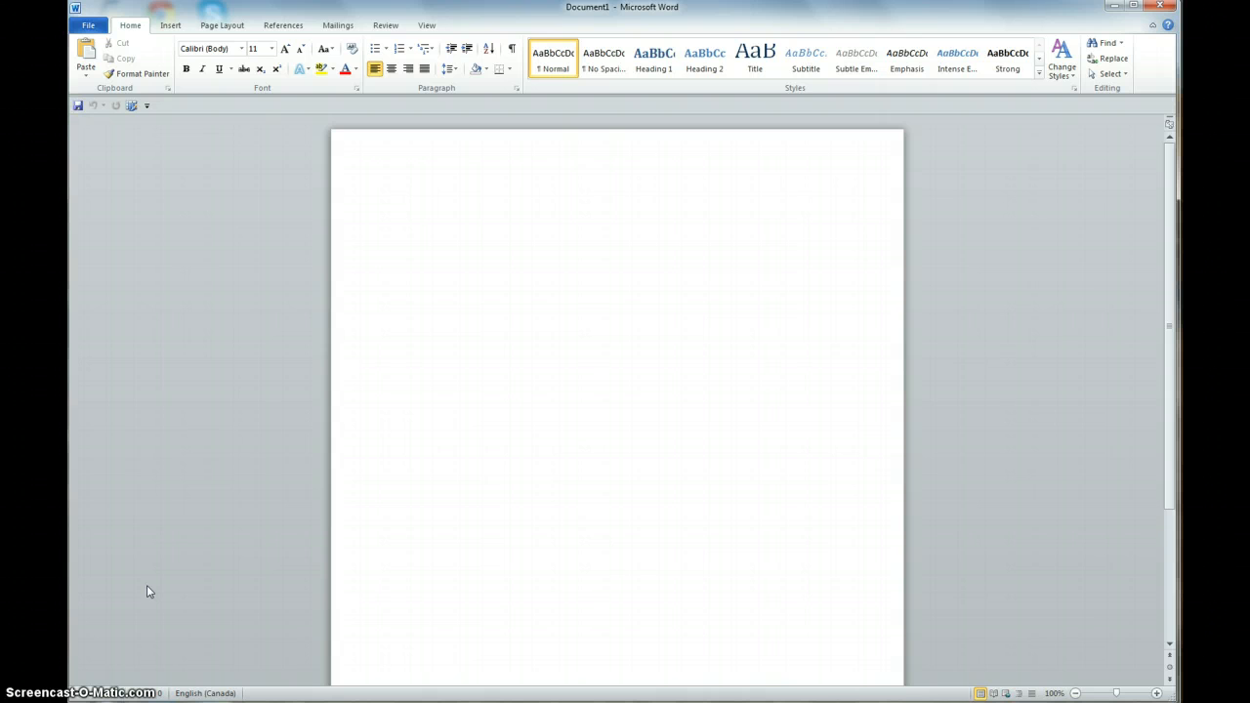
Save the blank document as a Word Template named "Report 1" in the Documents library
{"action": "left_click", "coordinate": [120, 611]}
{"action": "left_click", "coordinate": [89, 27]}
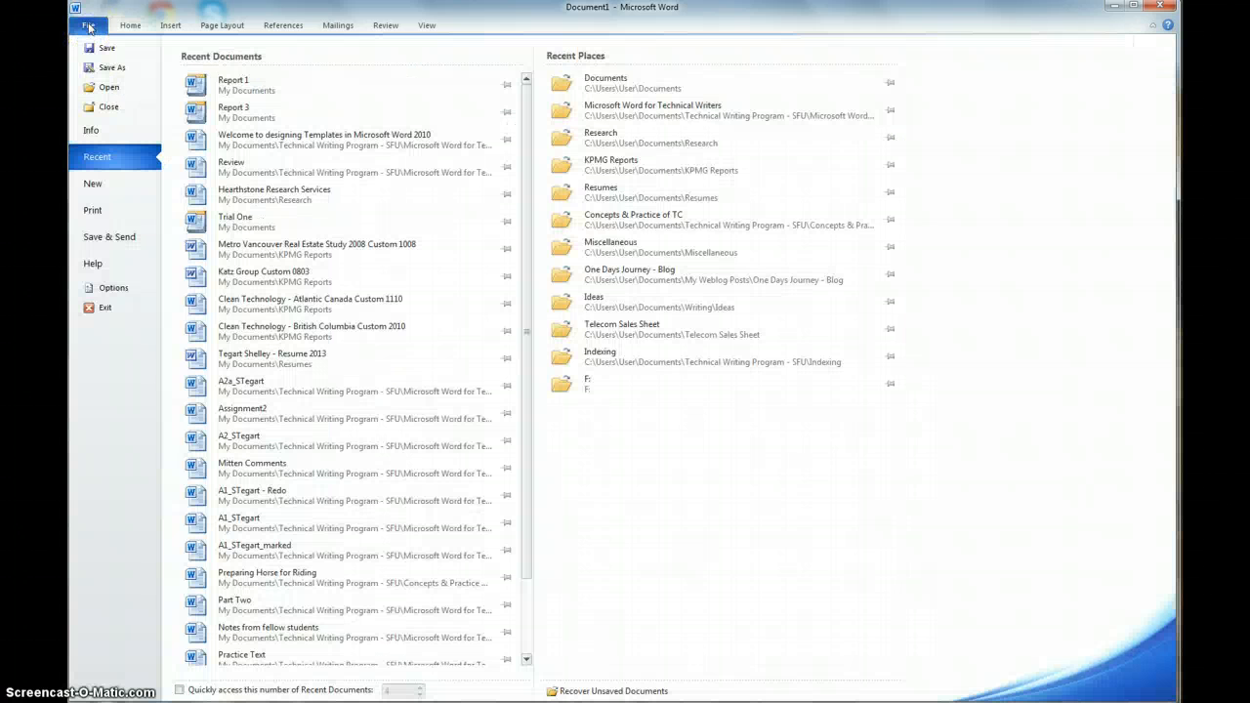
{"action": "left_click", "coordinate": [105, 67]}
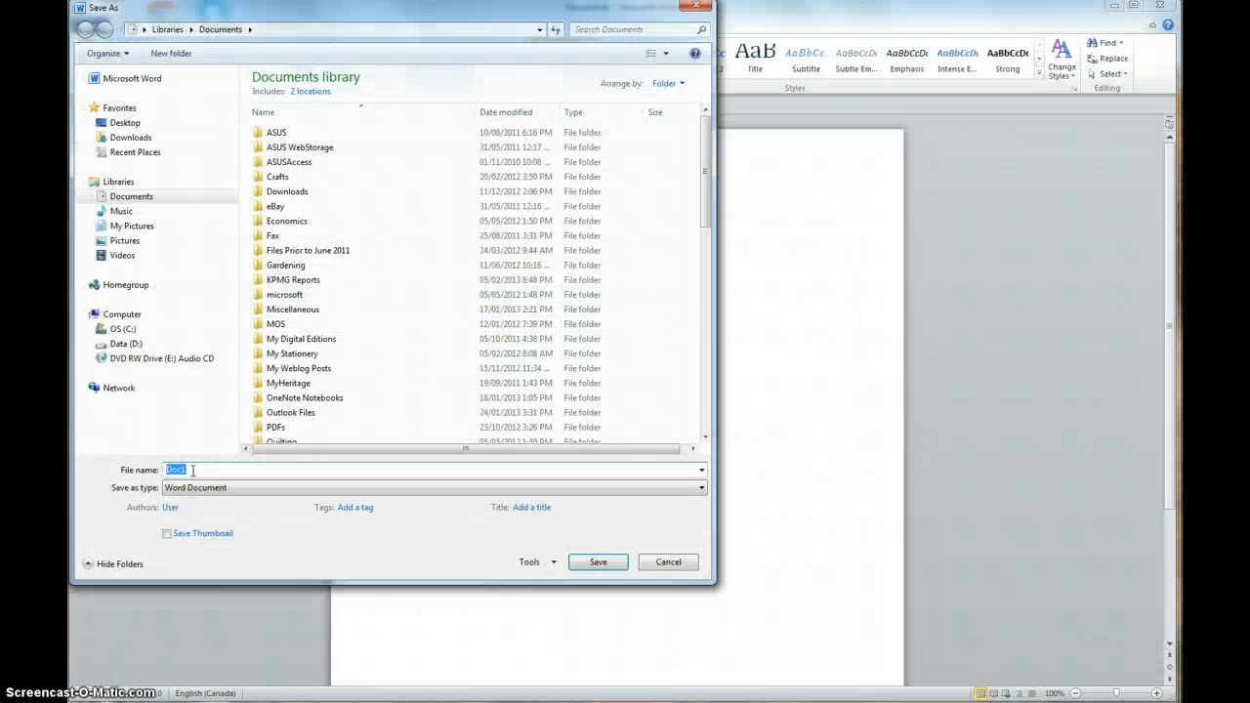
{"action": "type", "text": "Rep"}
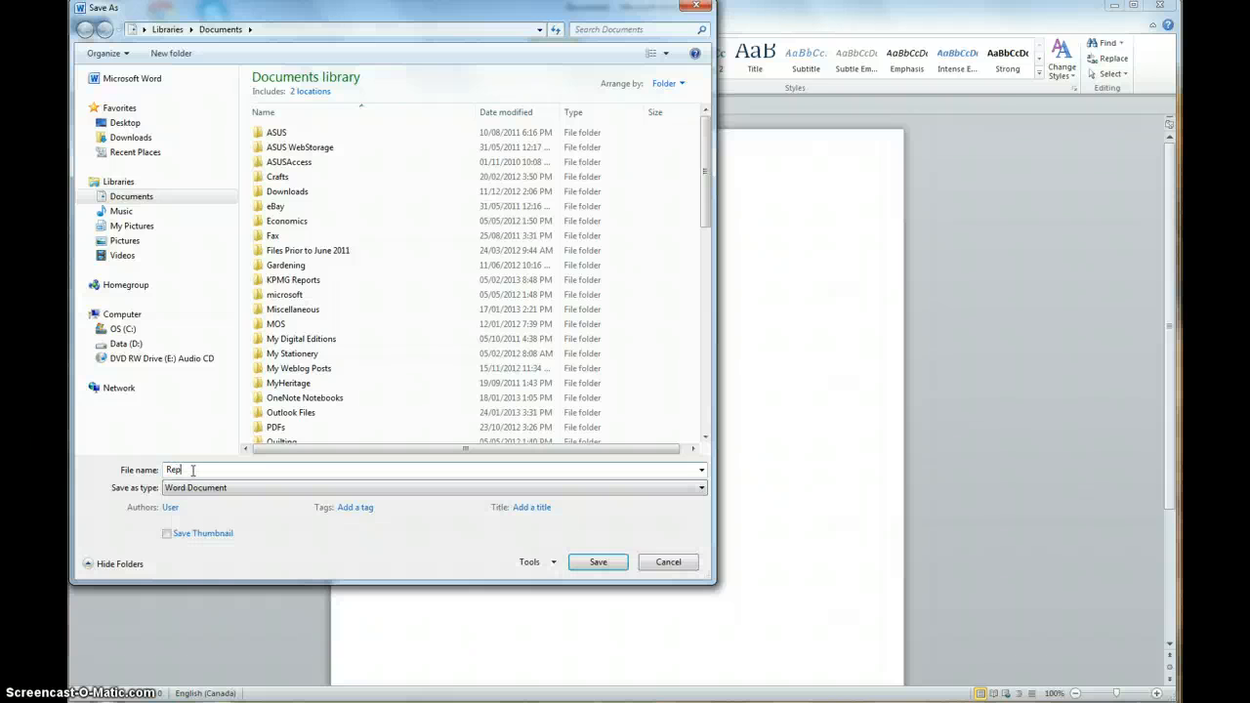
{"action": "type", "text": "ort 1"}
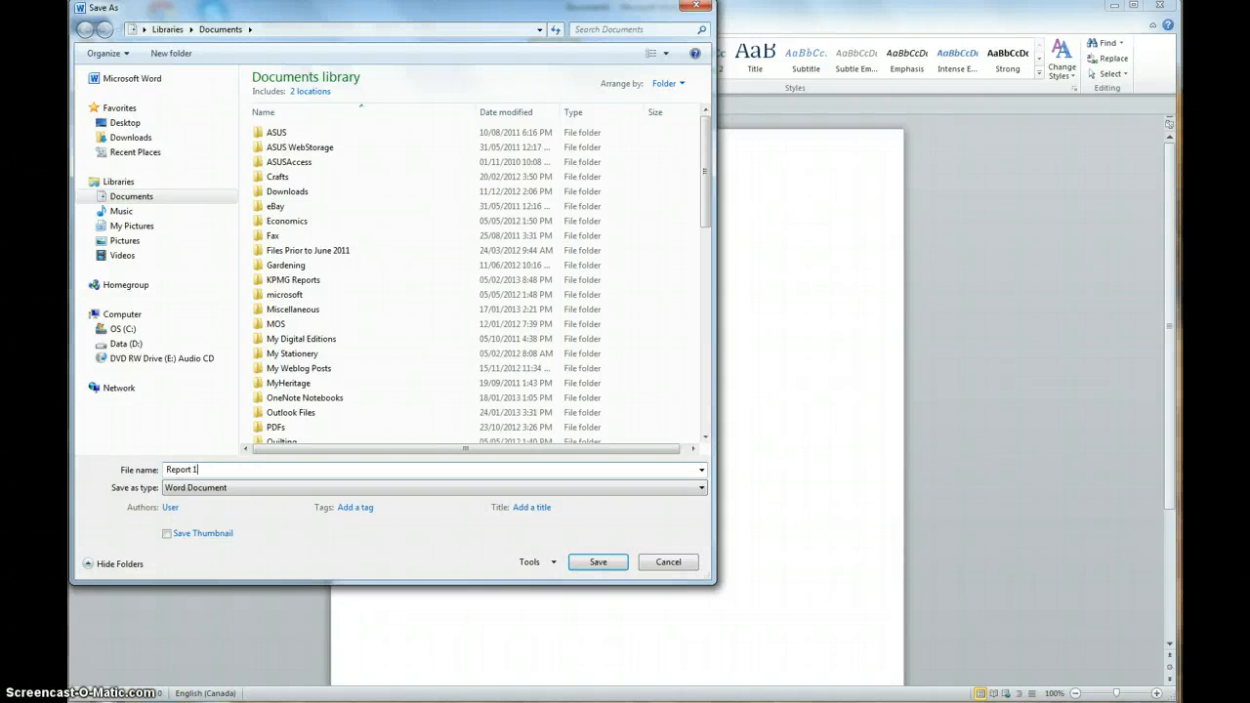
{"action": "left_click", "coordinate": [703, 488]}
{"action": "left_click", "coordinate": [232, 535]}
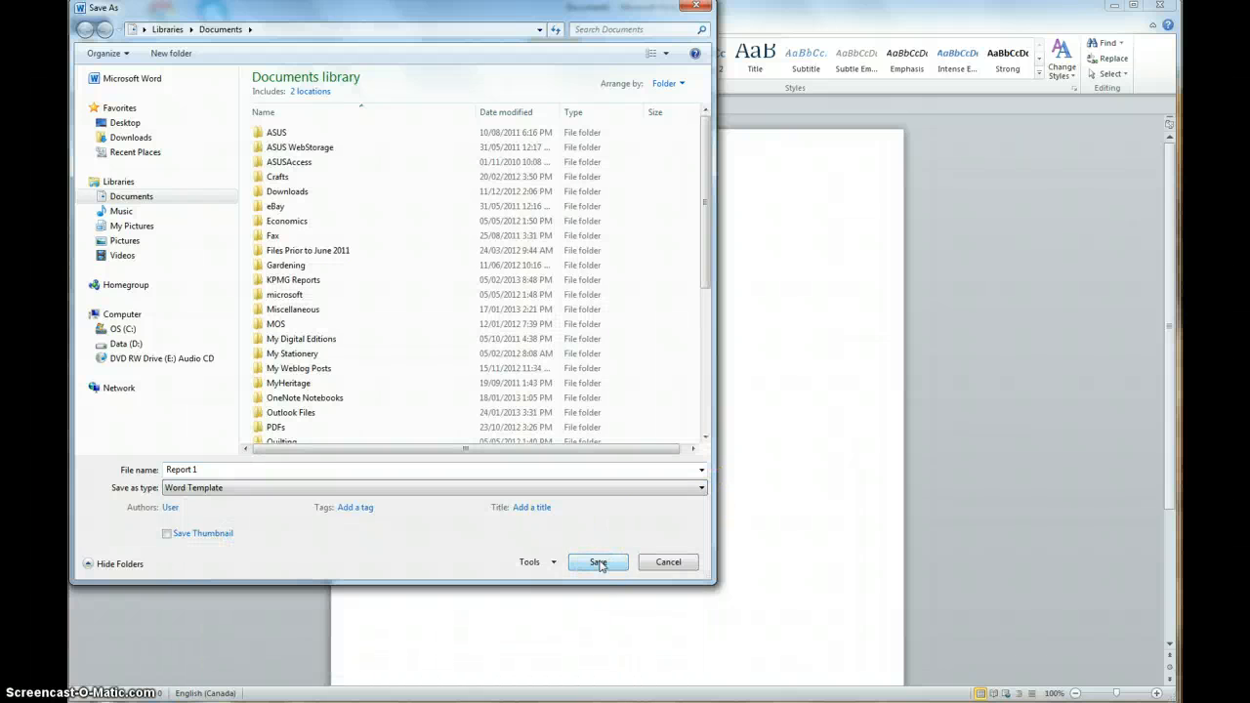
{"action": "left_click", "coordinate": [600, 565]}
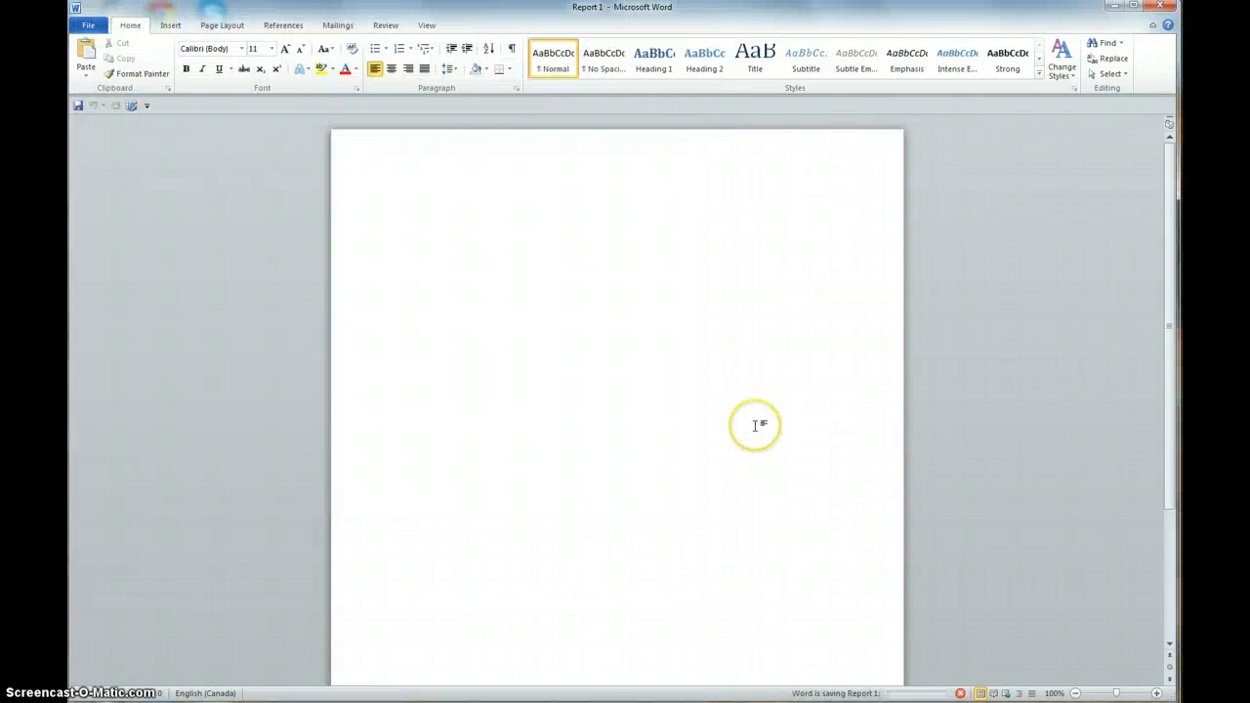
{"action": "left_click", "coordinate": [735, 423]}
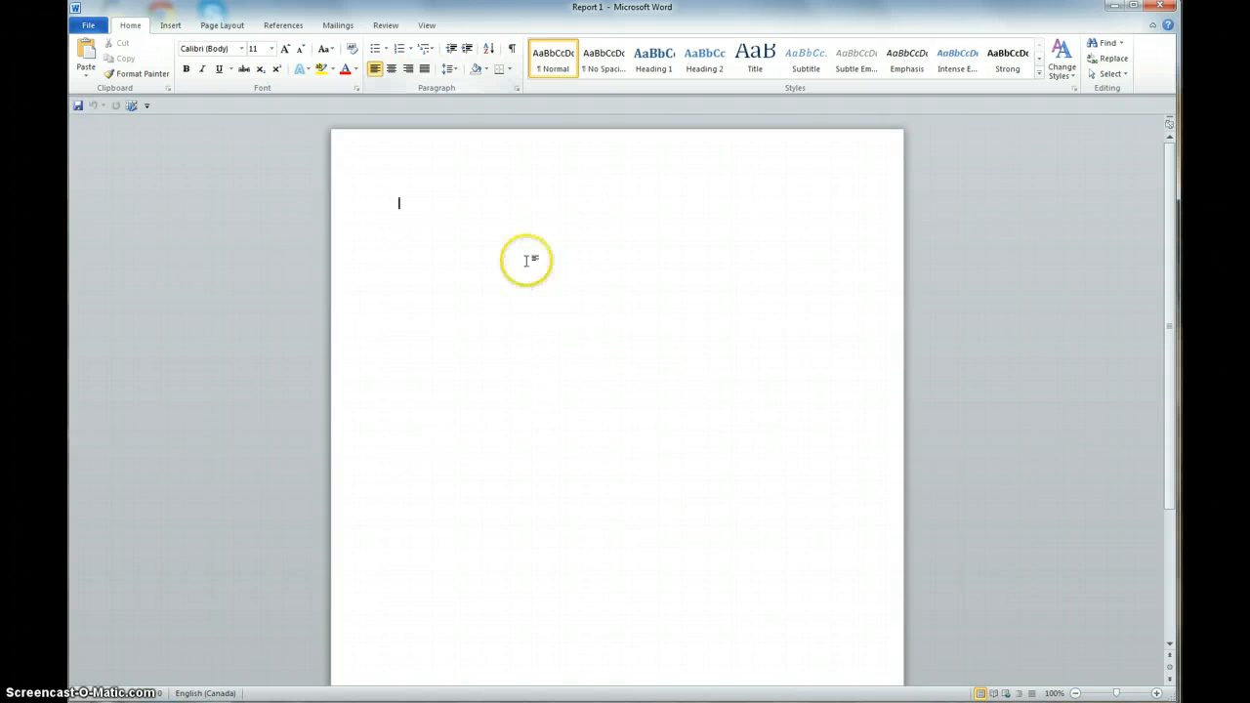
{"action": "left_click", "coordinate": [223, 26]}
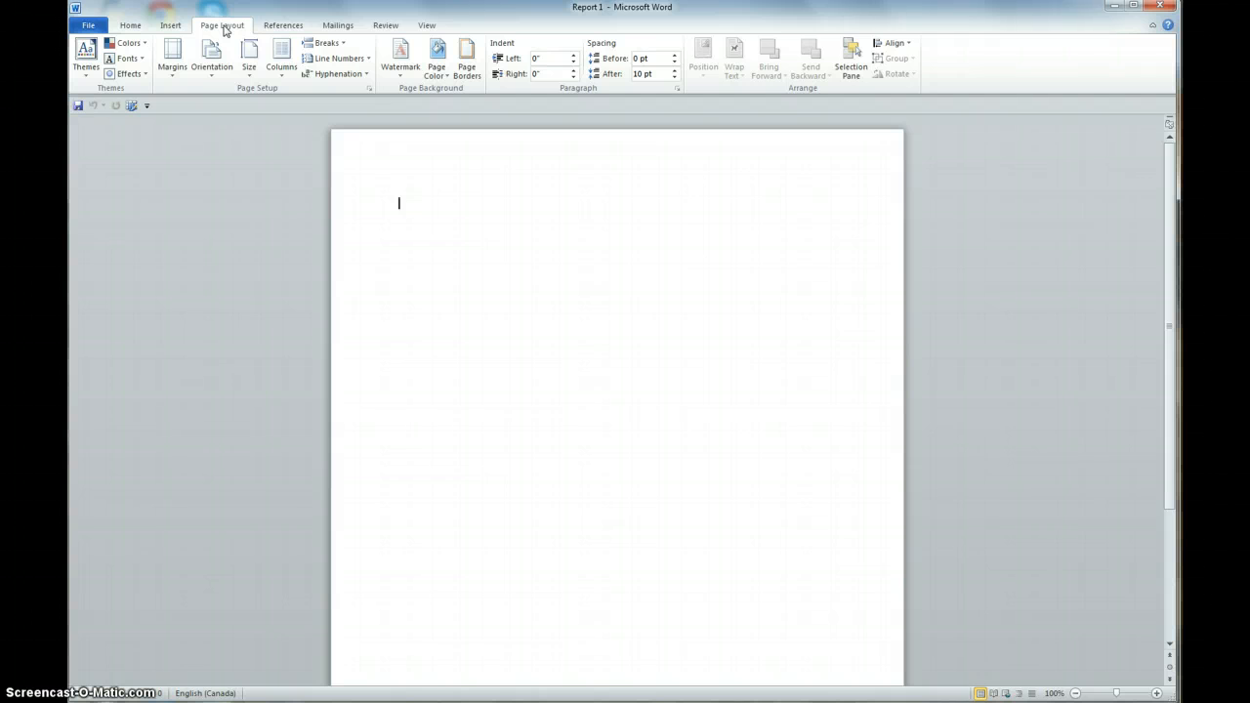
{"action": "left_click", "coordinate": [127, 43]}
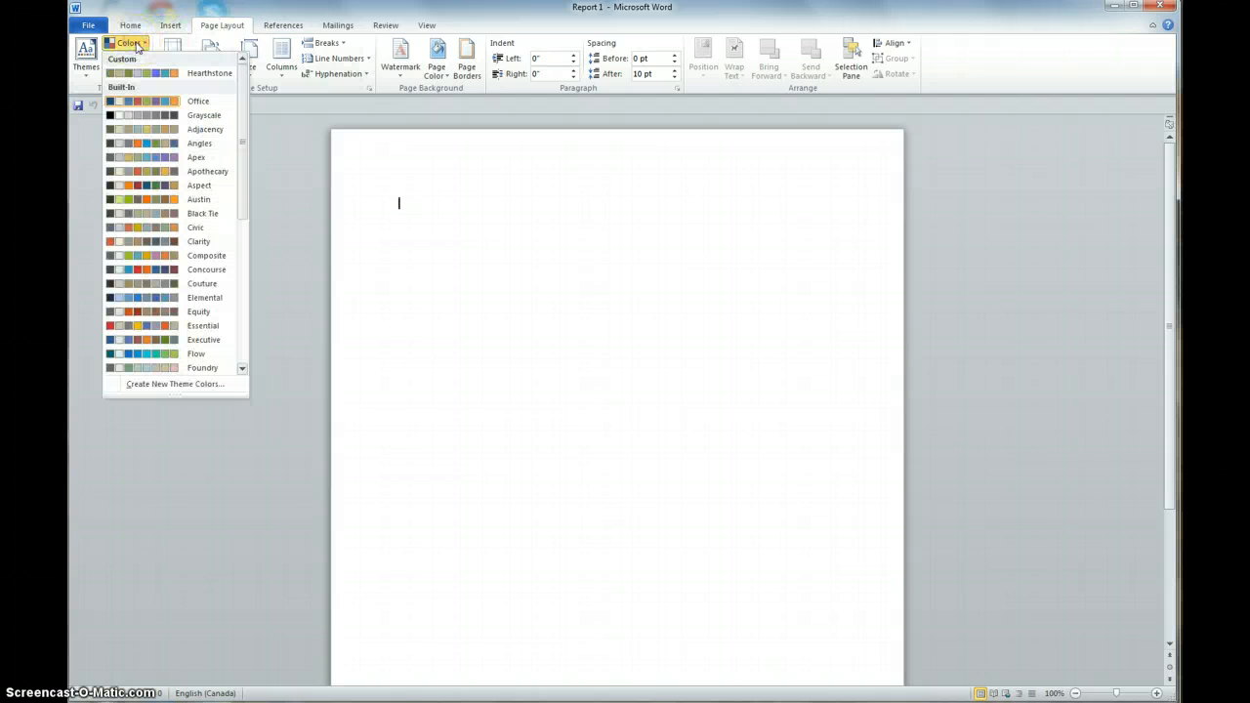
{"action": "left_click", "coordinate": [139, 384]}
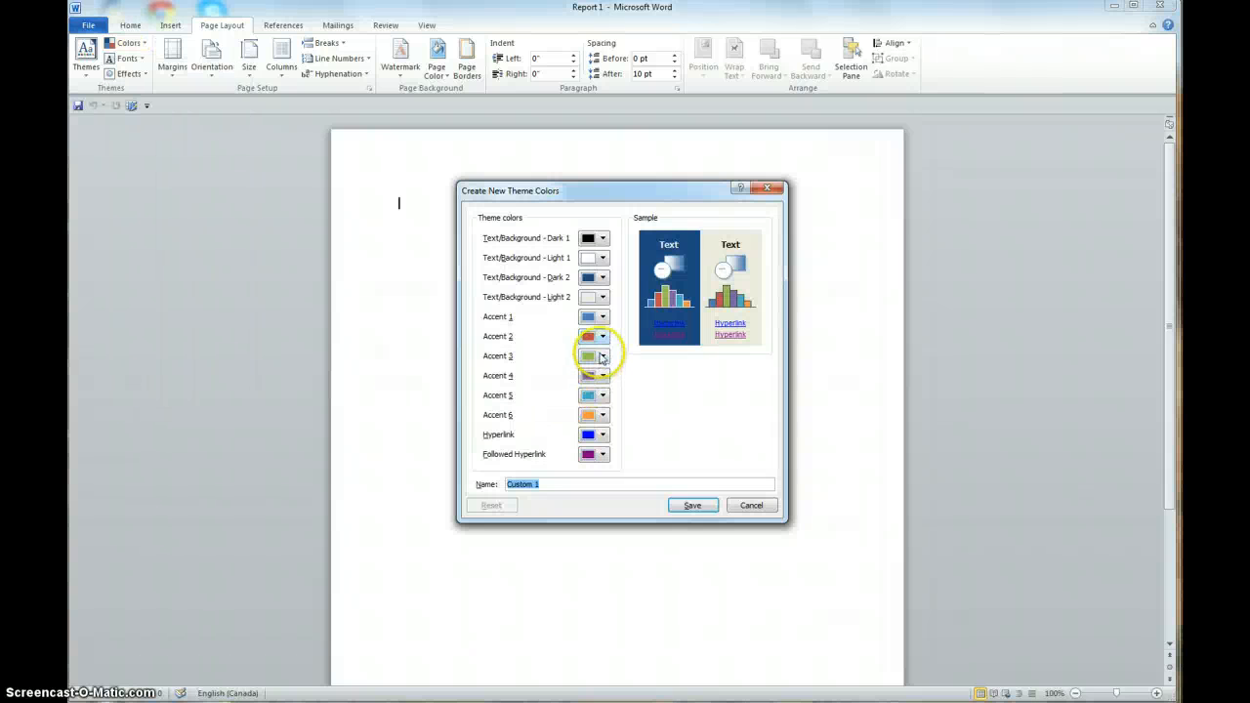
{"action": "left_click", "coordinate": [603, 337]}
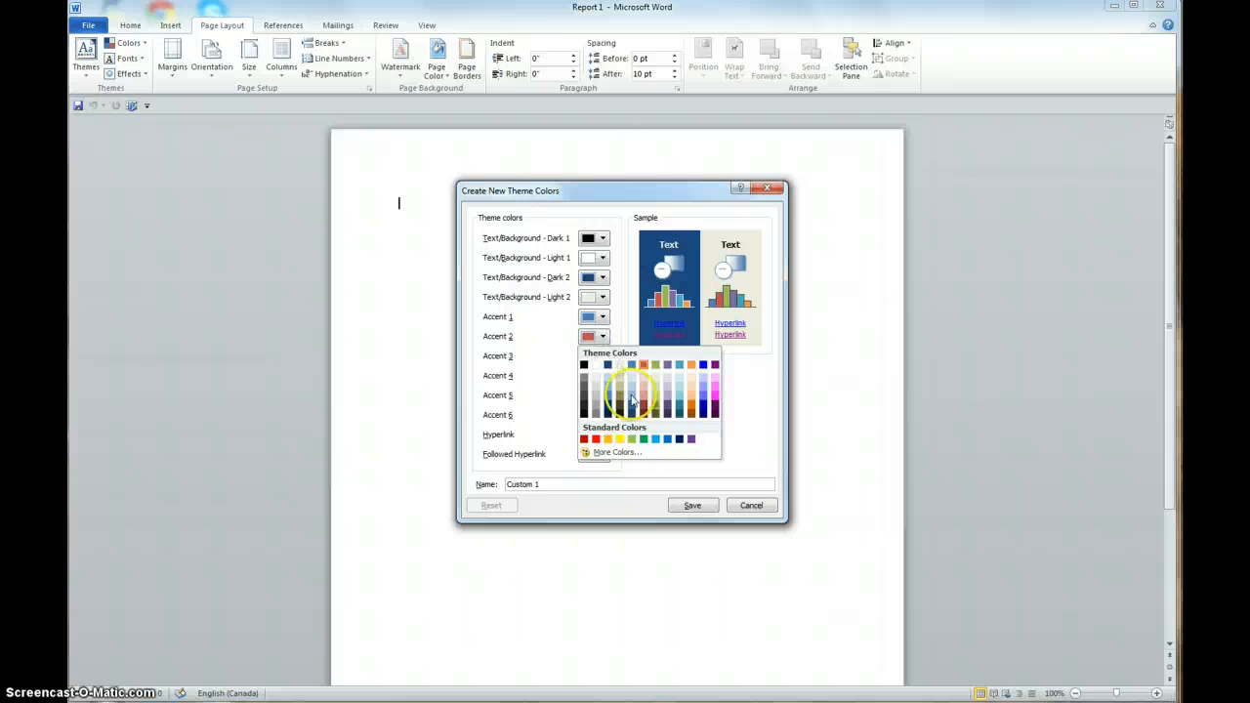
{"action": "left_click", "coordinate": [645, 396]}
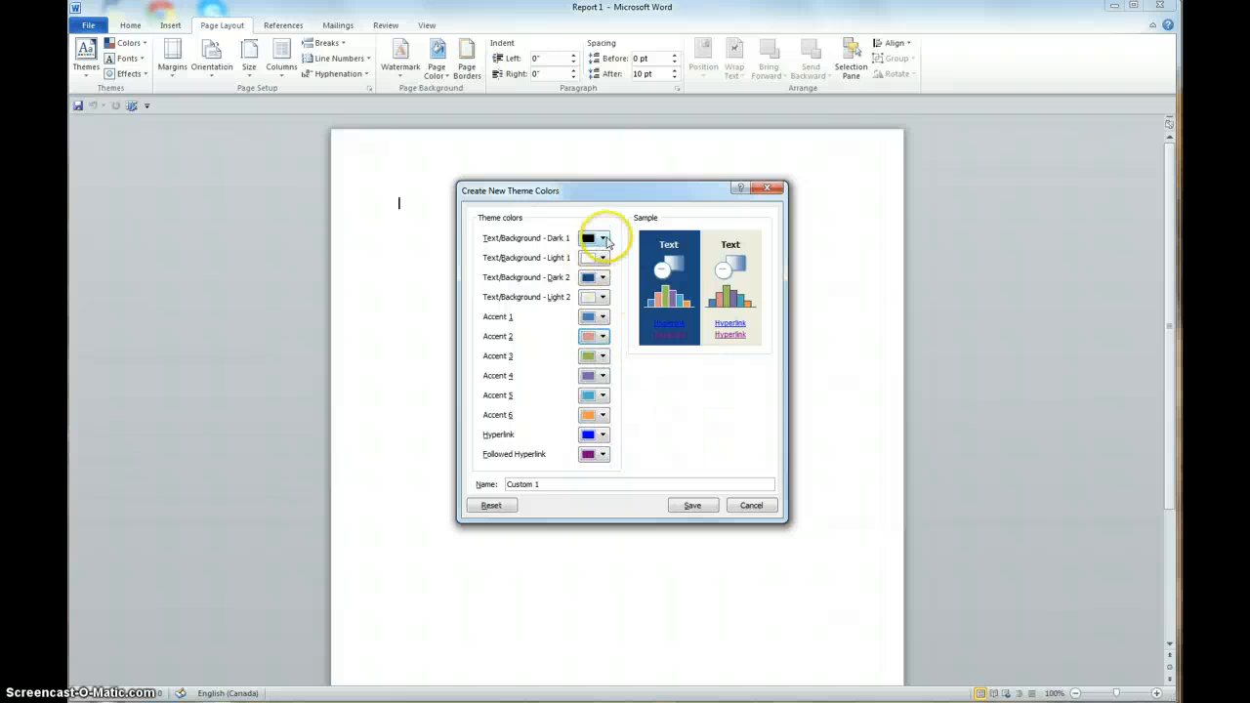
{"action": "left_click", "coordinate": [602, 239]}
{"action": "left_click", "coordinate": [668, 329]}
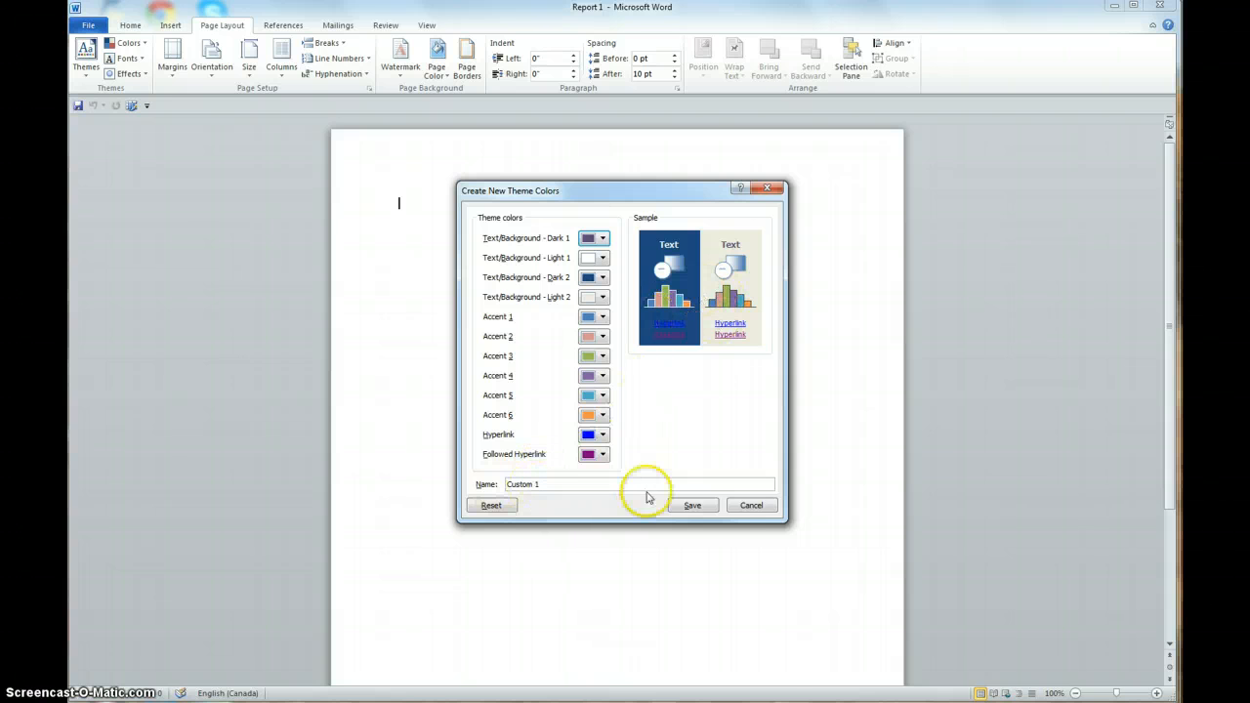
{"action": "left_click", "coordinate": [753, 506]}
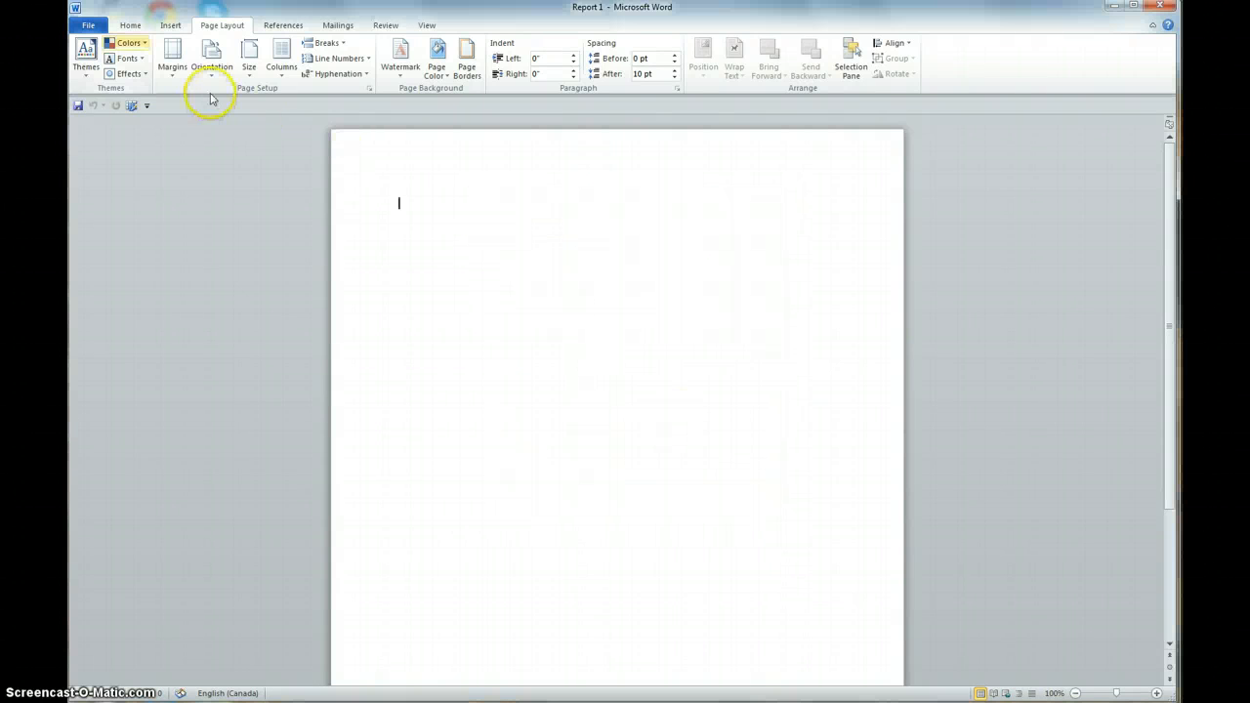
{"action": "left_click", "coordinate": [133, 60]}
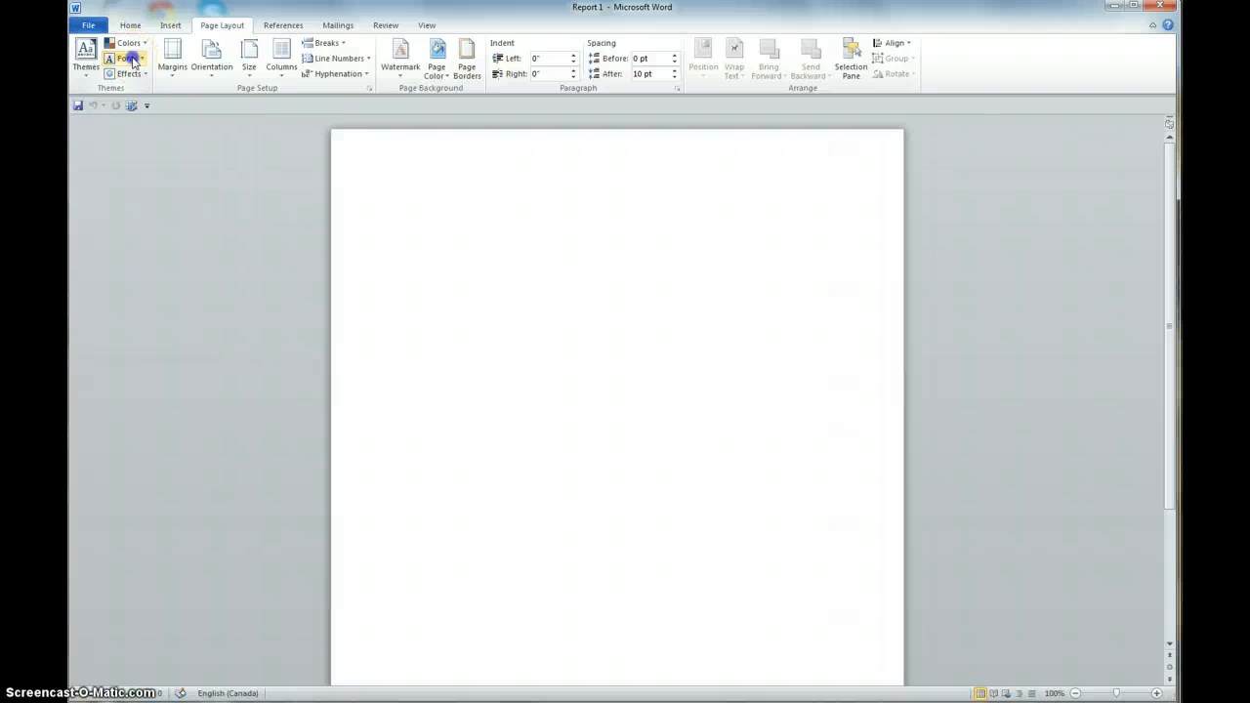
{"action": "left_click", "coordinate": [170, 526]}
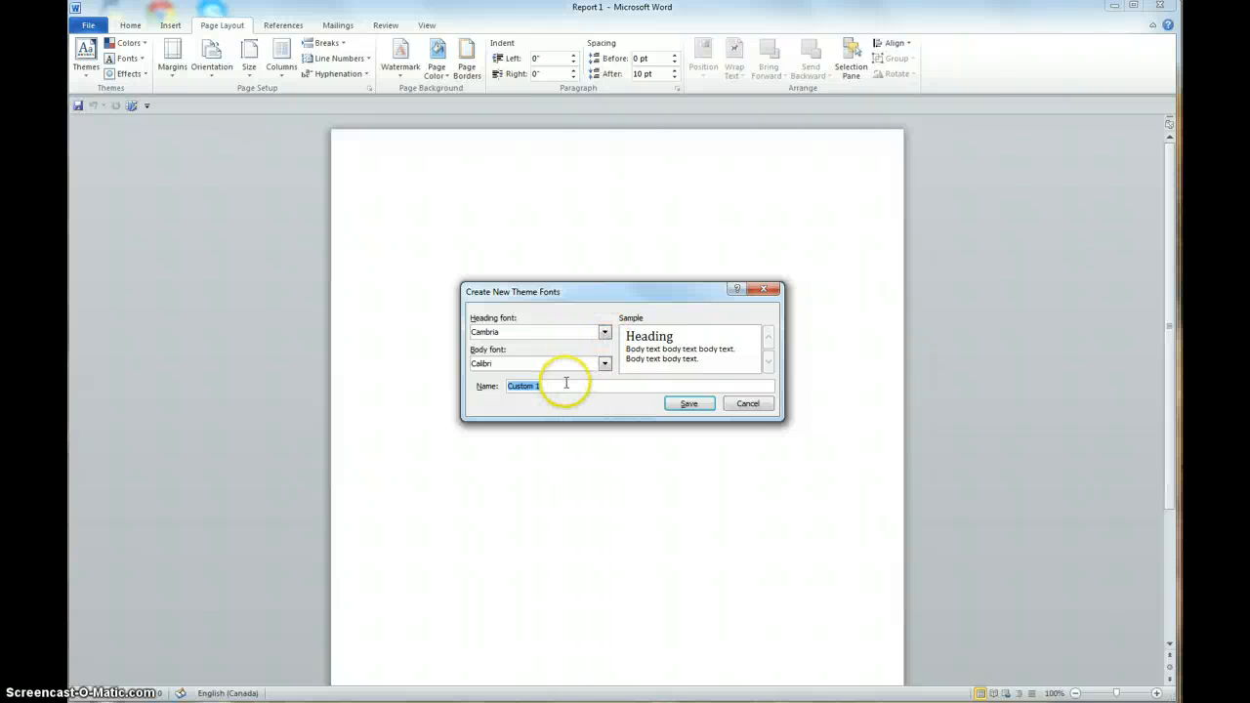
{"action": "left_click", "coordinate": [747, 405]}
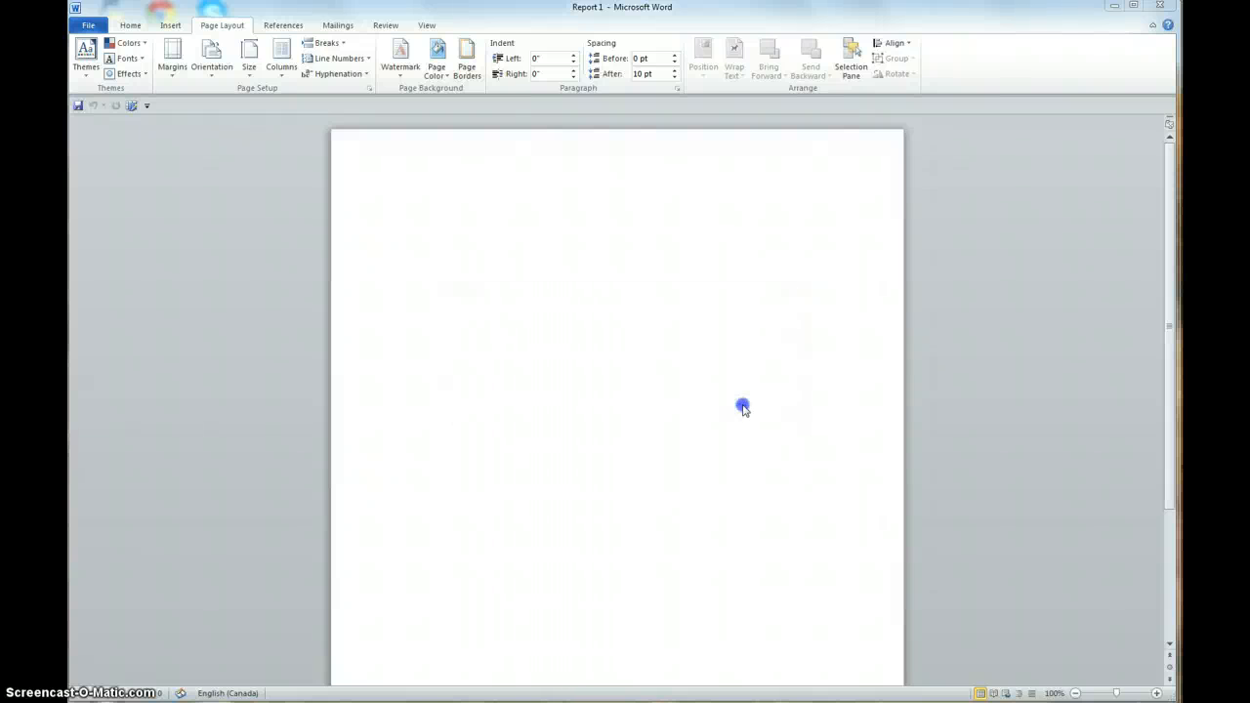
{"action": "left_click", "coordinate": [338, 234]}
Apply the custom Hearthstone theme colors and the custom Hearthstone theme fonts to the template
{"action": "left_click", "coordinate": [127, 45]}
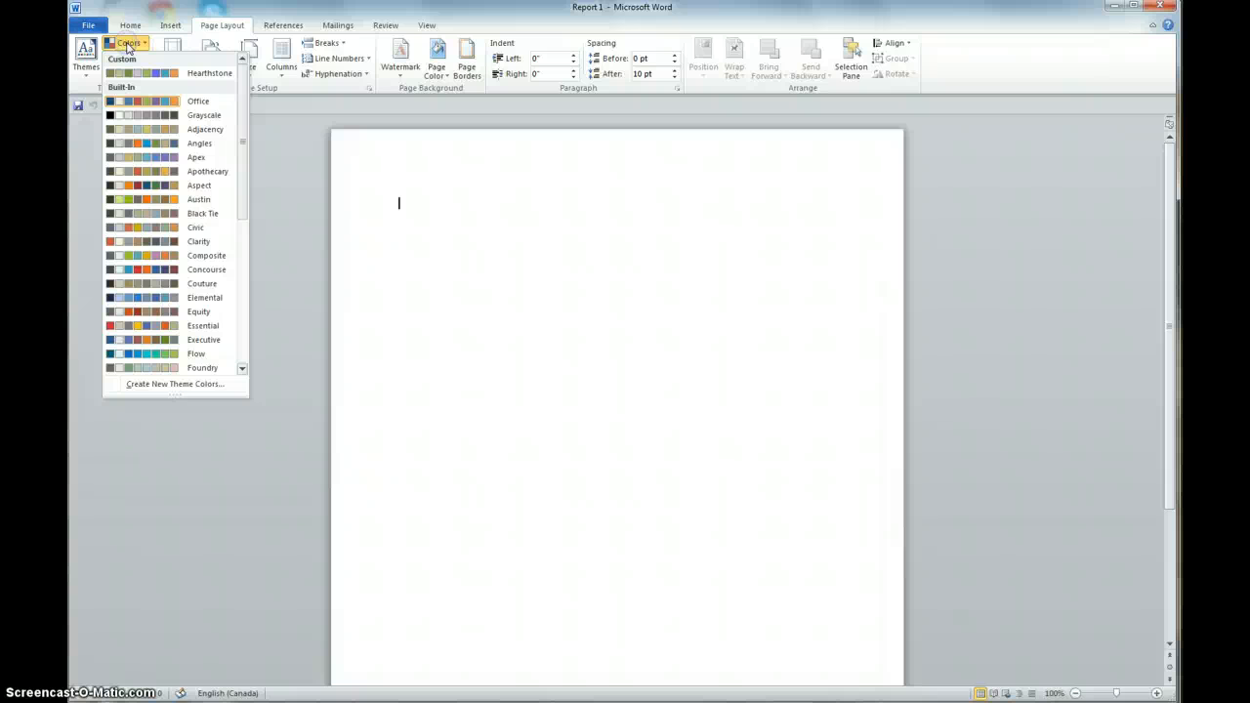
{"action": "left_click", "coordinate": [136, 76]}
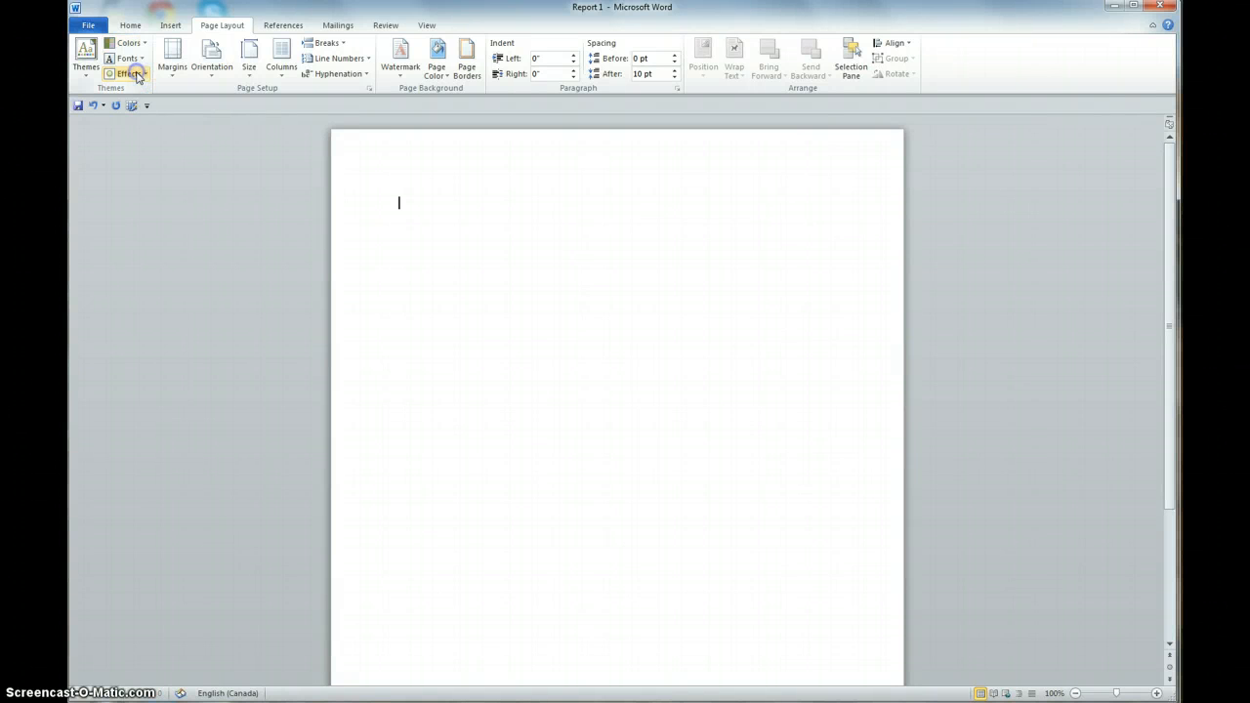
{"action": "left_click", "coordinate": [125, 59]}
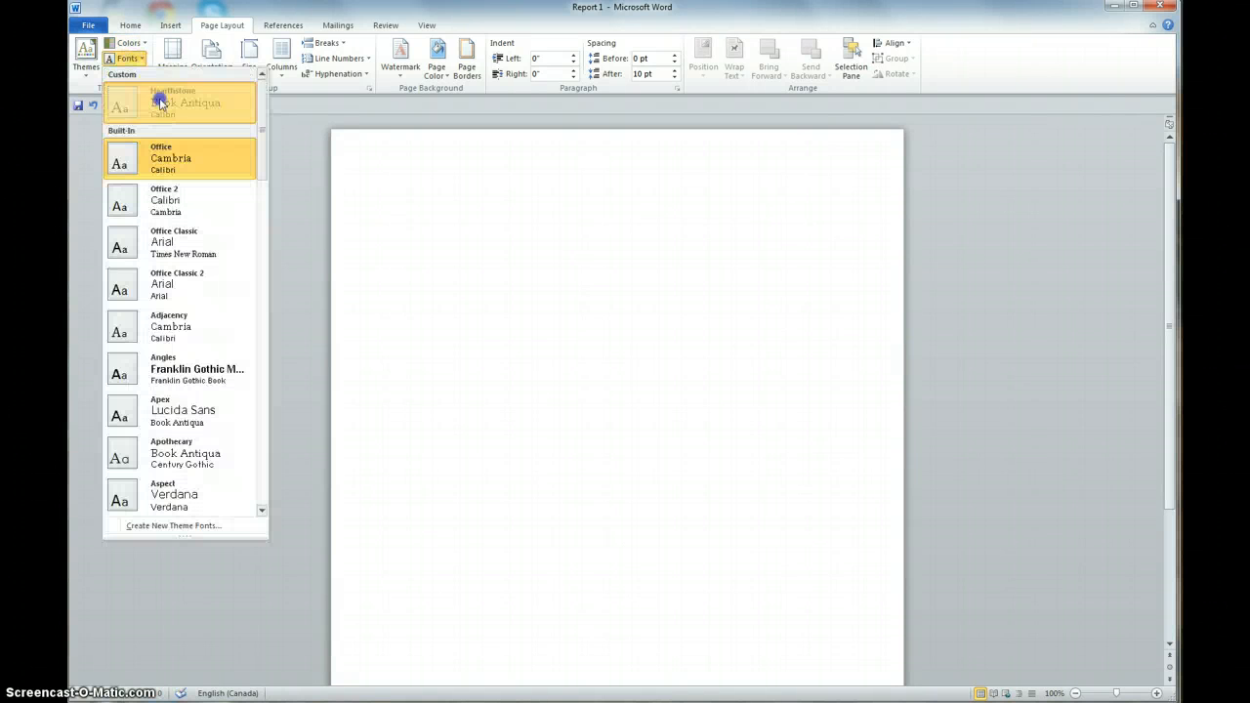
{"action": "left_click", "coordinate": [195, 104]}
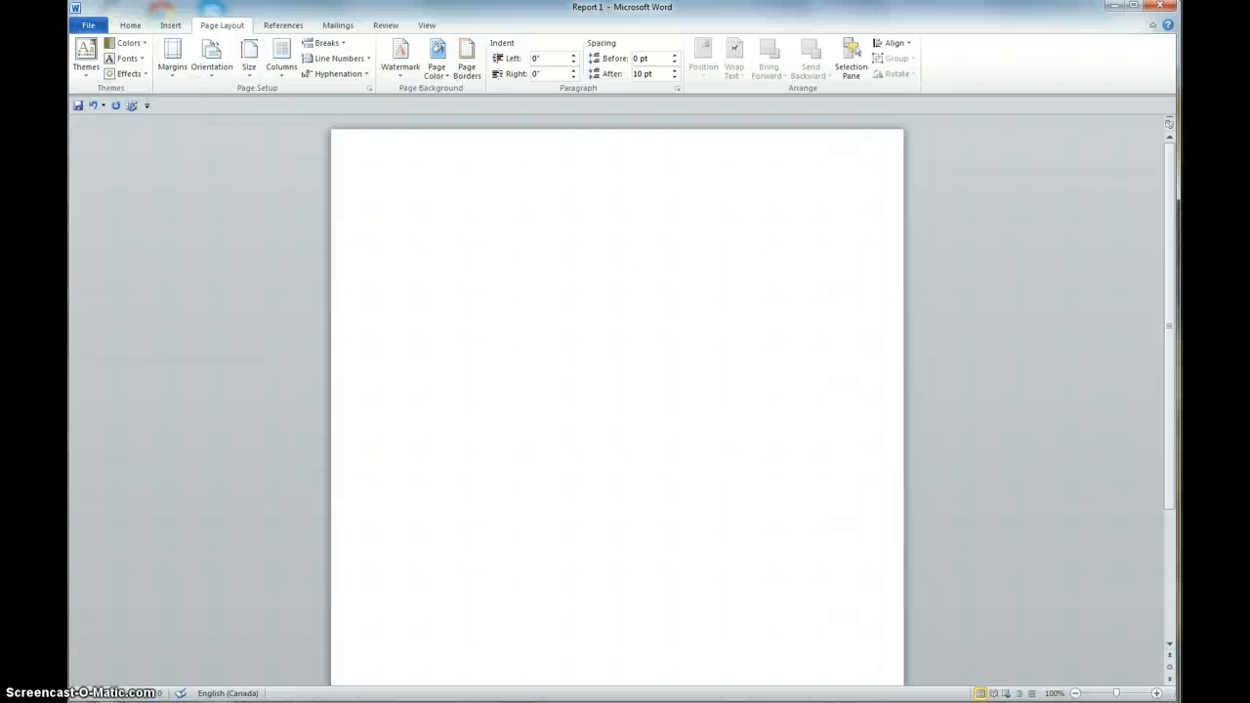
Add the placeholder "[Title]" in the Title style on the first line and start a new paragraph below it
{"action": "left_click", "coordinate": [130, 25]}
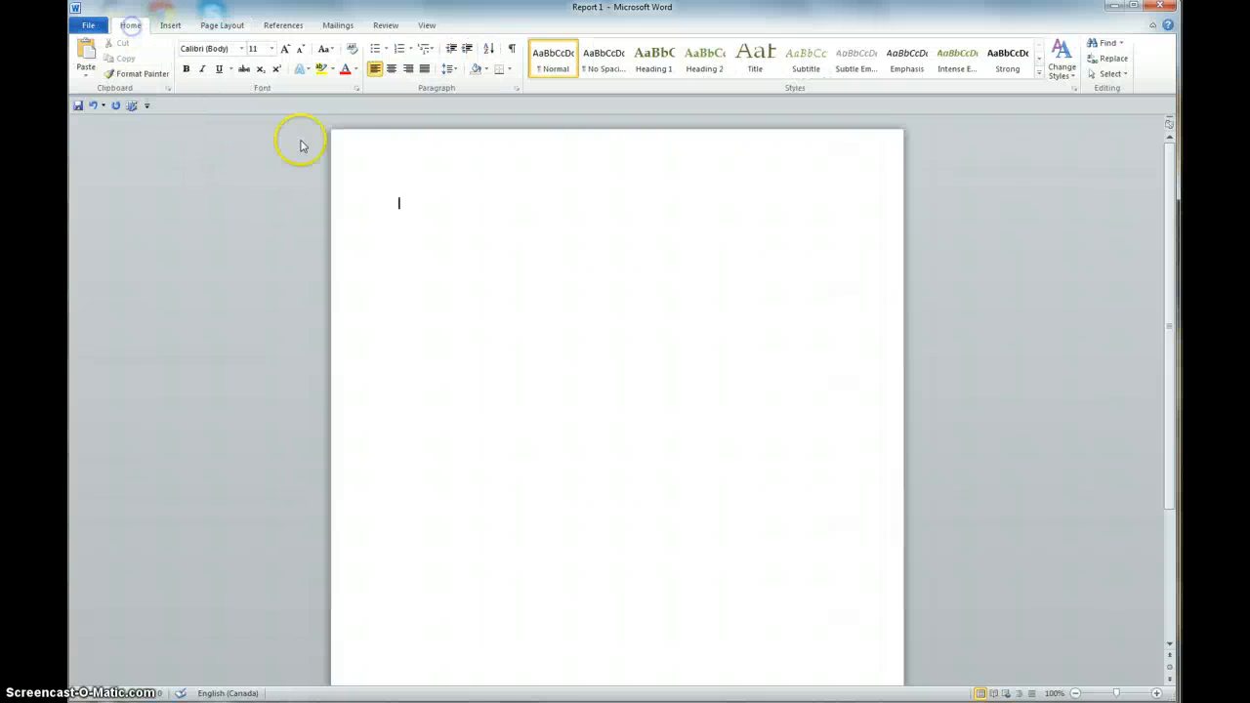
{"action": "left_click", "coordinate": [664, 421]}
{"action": "left_click", "coordinate": [753, 56]}
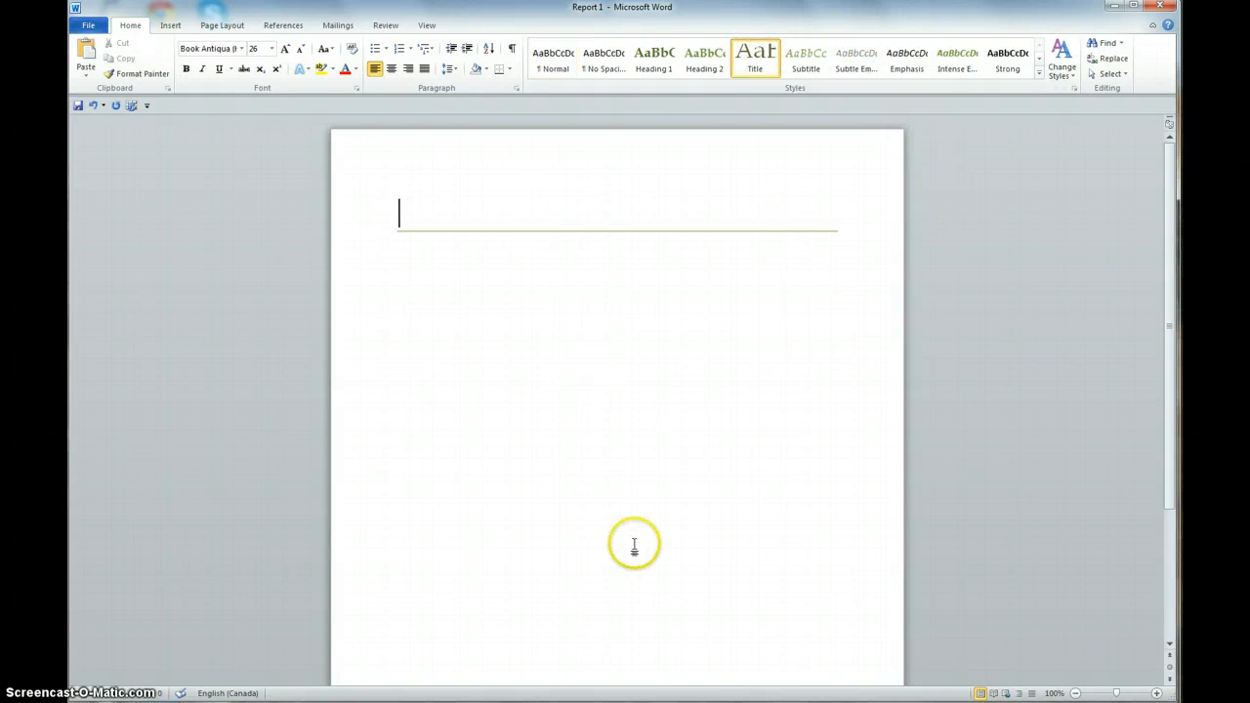
{"action": "type", "text": "[Title"}
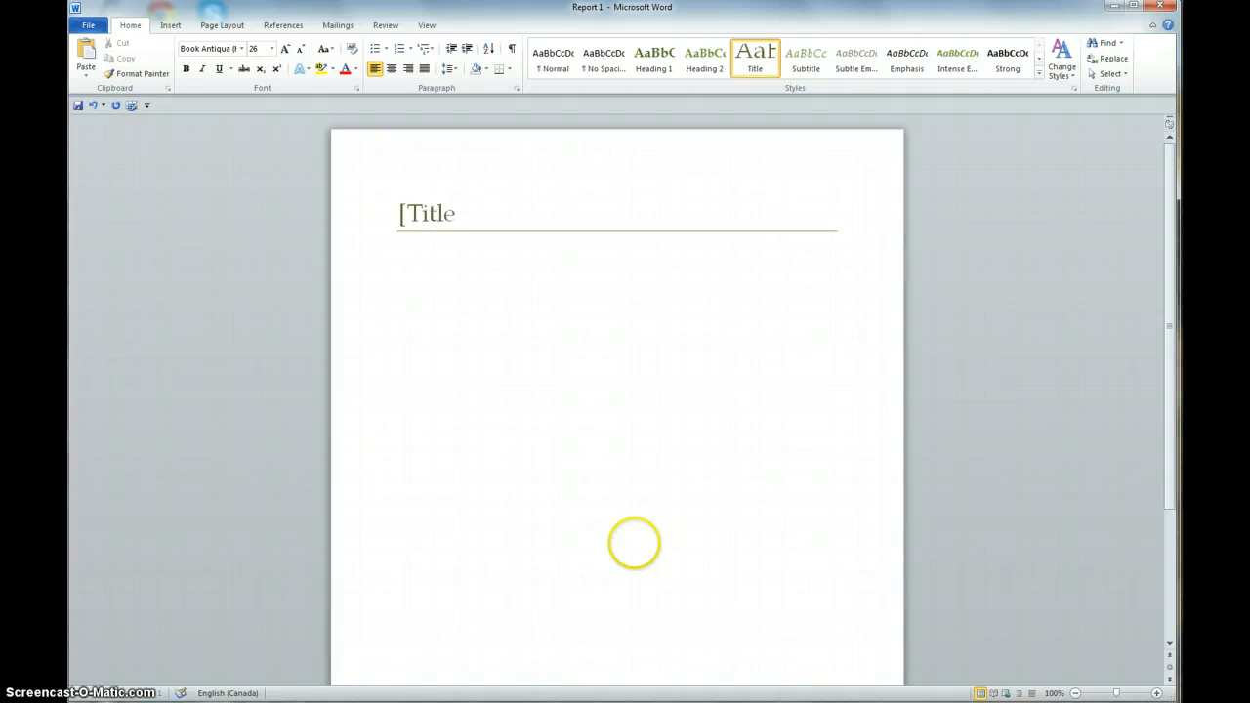
{"action": "type", "text": "]"}
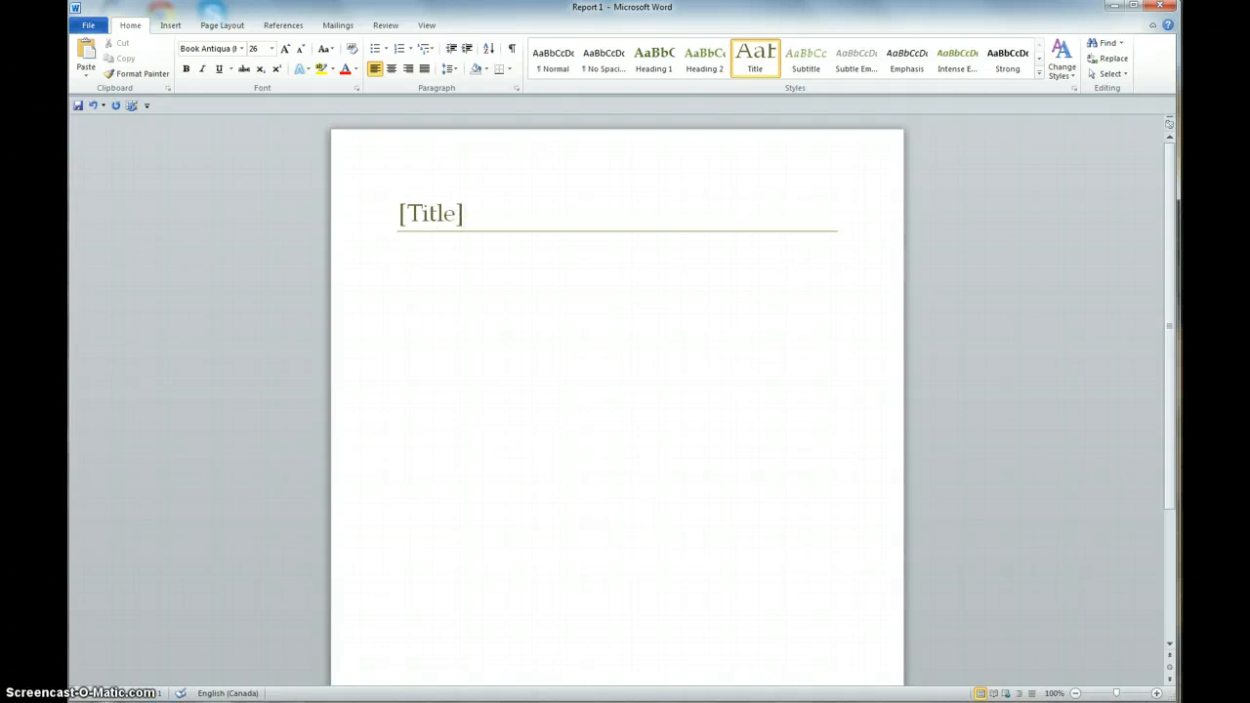
{"action": "key", "text": "Return"}
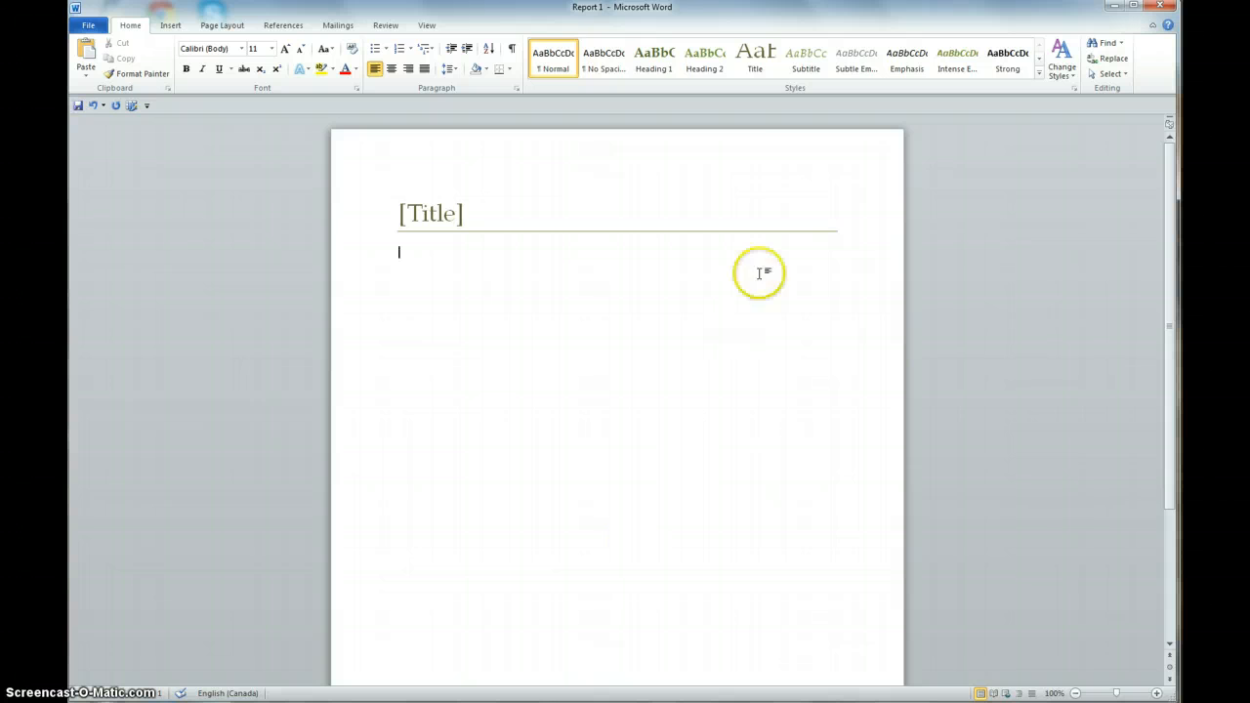
Add the placeholder "[Subtitle]" in the Subtitle style under the title and start a new paragraph below it
{"action": "left_click", "coordinate": [810, 67]}
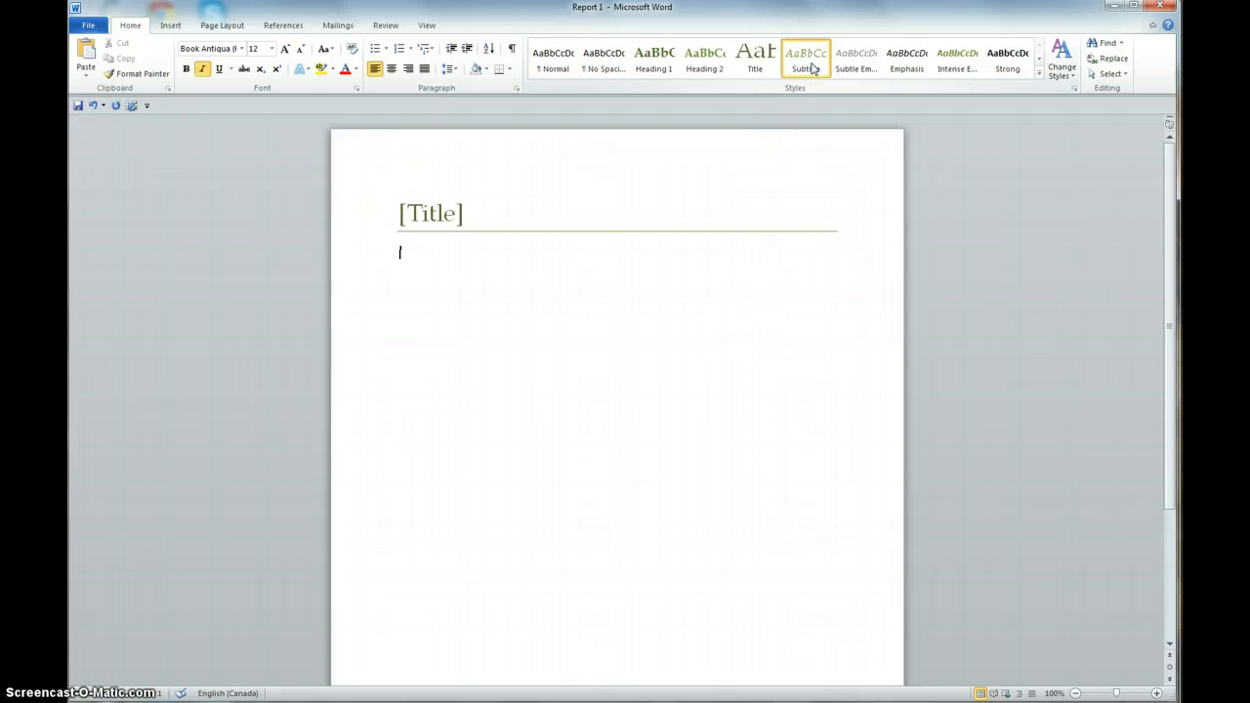
{"action": "type", "text": "Subtitle"}
{"action": "key", "text": "Left"}
{"action": "key", "text": "Left"}
{"action": "key", "text": "Left"}
{"action": "key", "text": "Left"}
{"action": "key", "text": "Left"}
{"action": "key", "text": "Left"}
{"action": "key", "text": "Left"}
{"action": "type", "text": "["}
{"action": "key", "text": "Right"}
{"action": "key", "text": "Right"}
{"action": "key", "text": "Right"}
{"action": "key", "text": "Right"}
{"action": "key", "text": "Right"}
{"action": "key", "text": "Right"}
{"action": "key", "text": "Right"}
{"action": "key", "text": "Right"}
{"action": "type", "text": "]"}
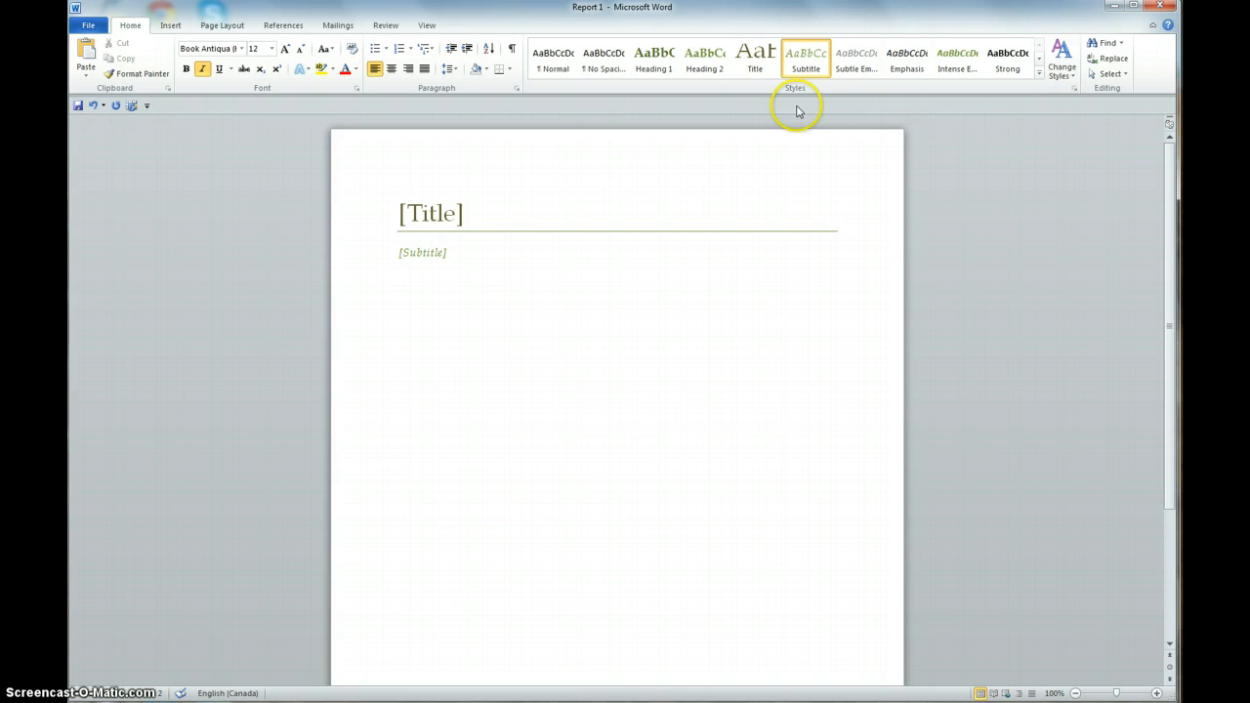
{"action": "key", "text": "Return"}
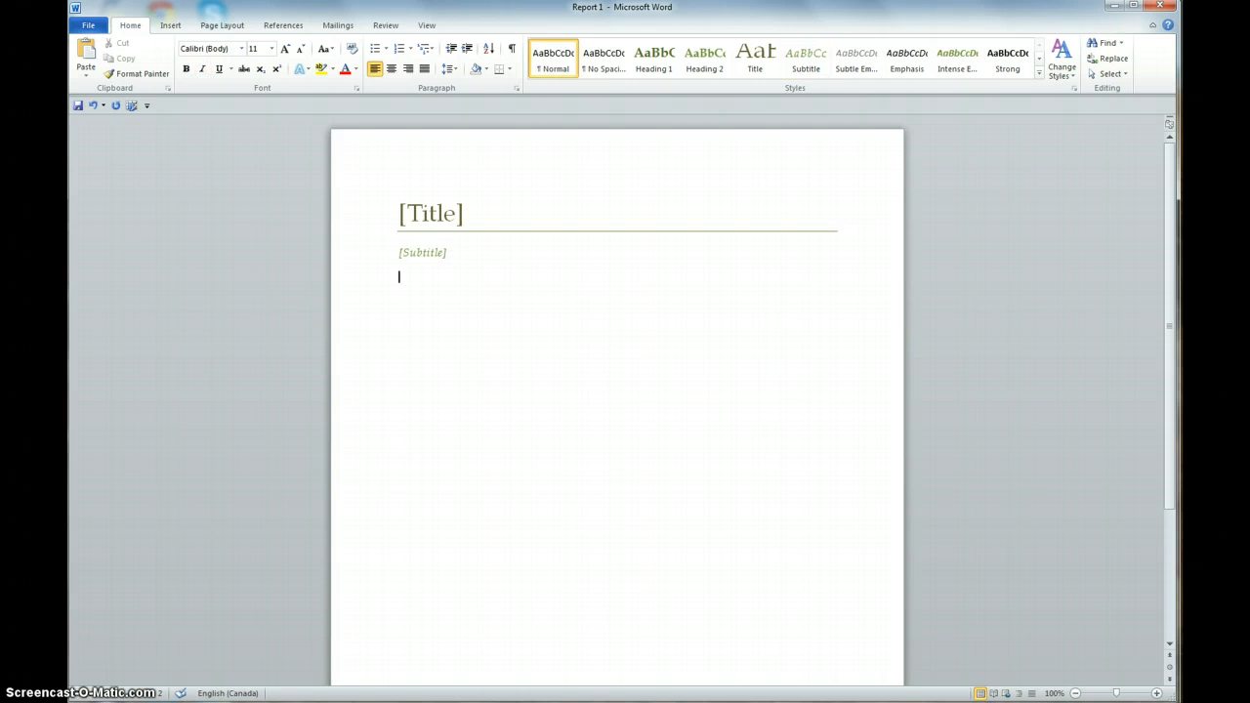
{"action": "left_click", "coordinate": [763, 464]}
{"action": "left_click", "coordinate": [649, 332]}
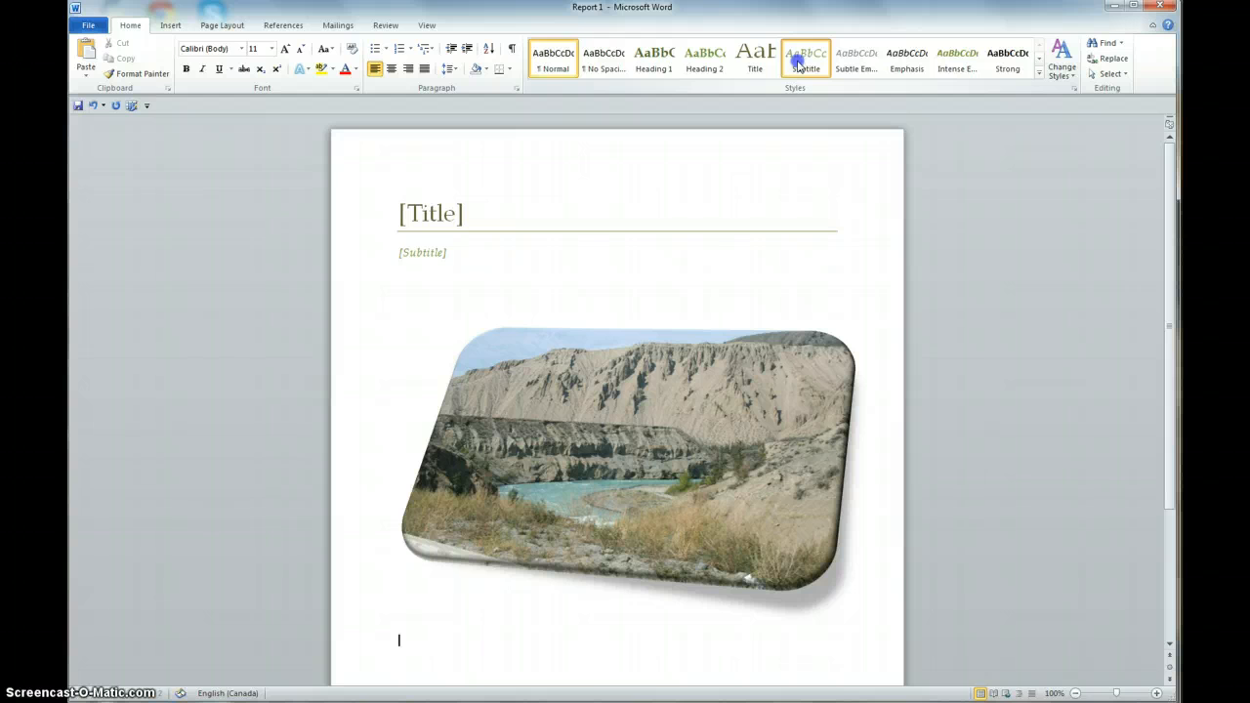
Add the right-aligned line "HearthStone Research Services" in the Subtitle style below the picture
{"action": "left_click", "coordinate": [799, 64]}
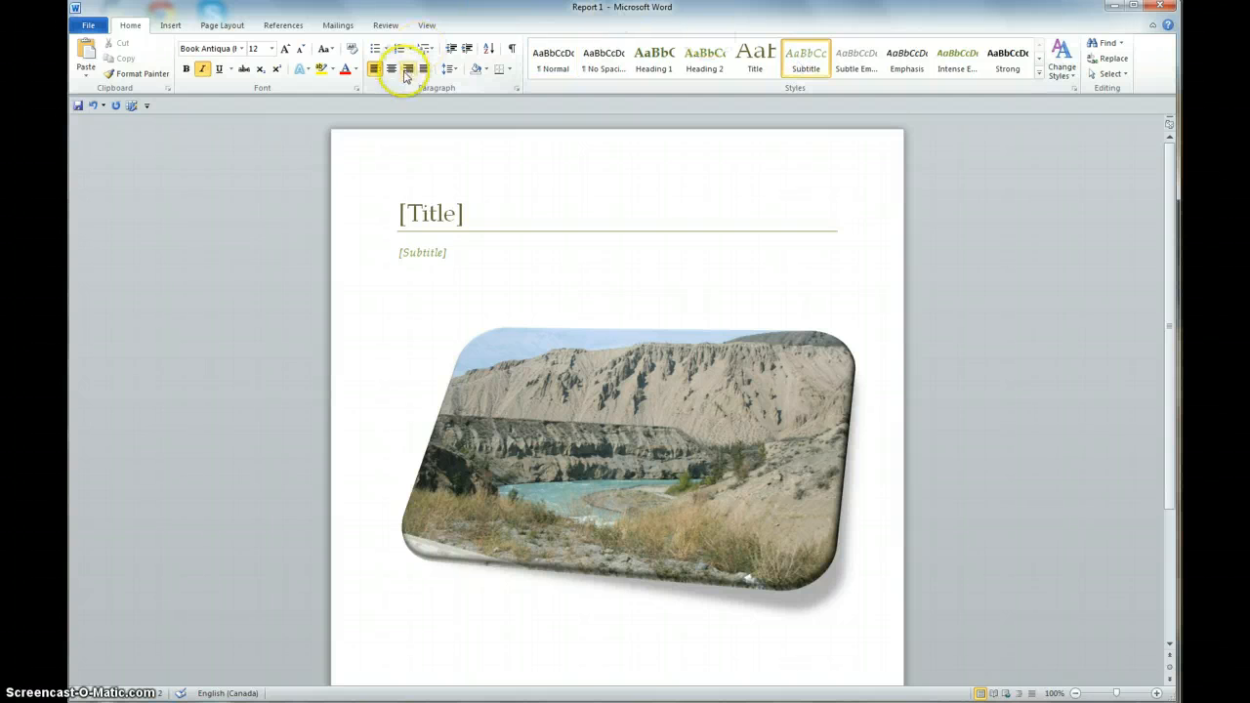
{"action": "left_click", "coordinate": [408, 69]}
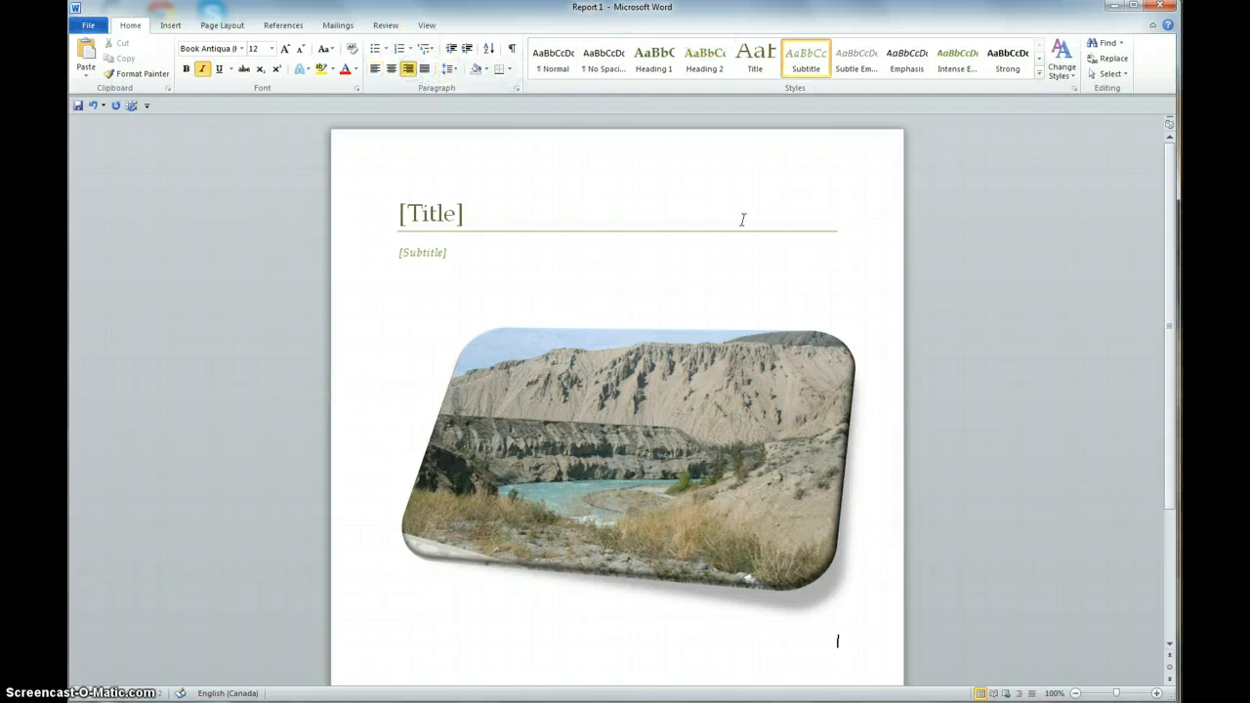
{"action": "type", "text": "HearthStone Research"}
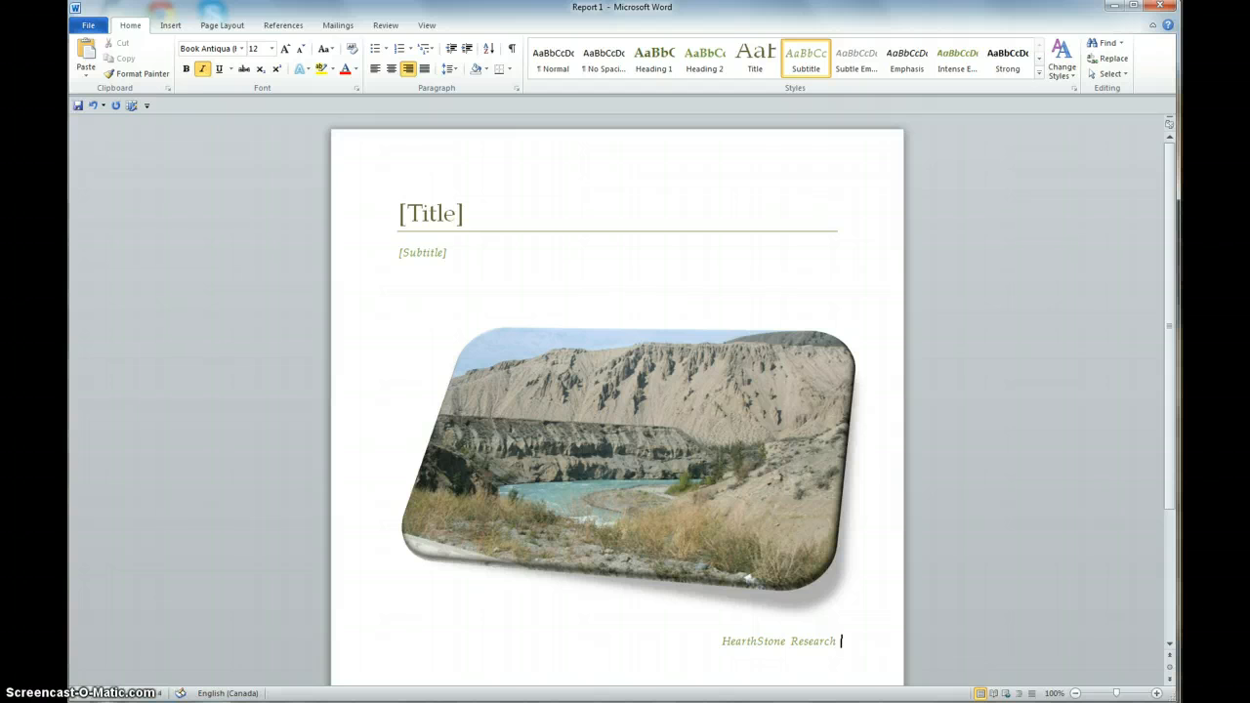
{"action": "type", "text": " Service"}
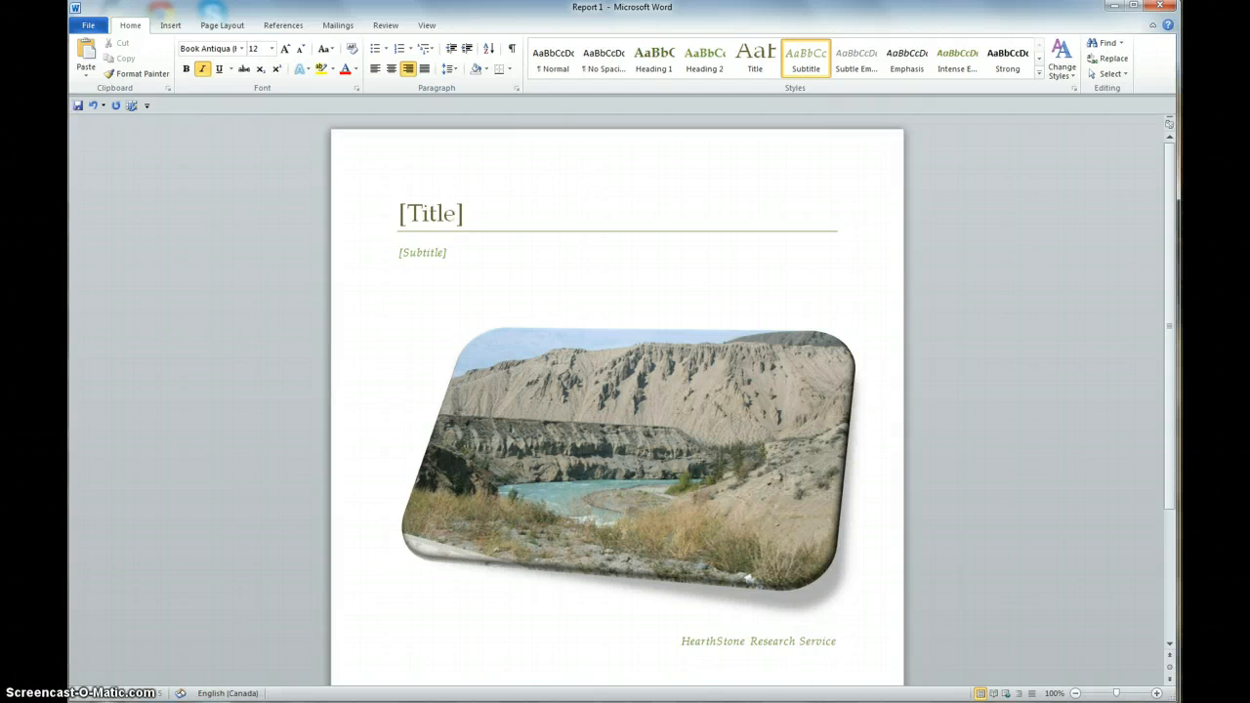
{"action": "type", "text": "s"}
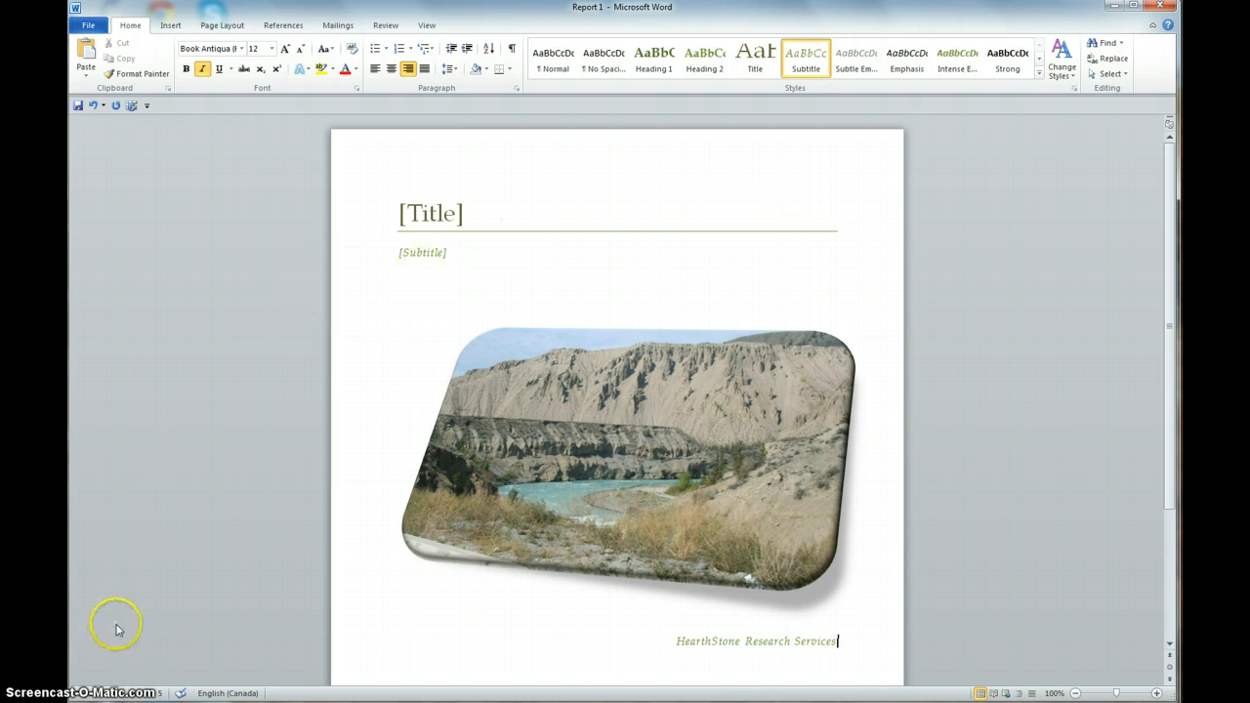
Insert an Odd Page section break in the new paragraph below the company name on the cover page
{"action": "left_click", "coordinate": [408, 389]}
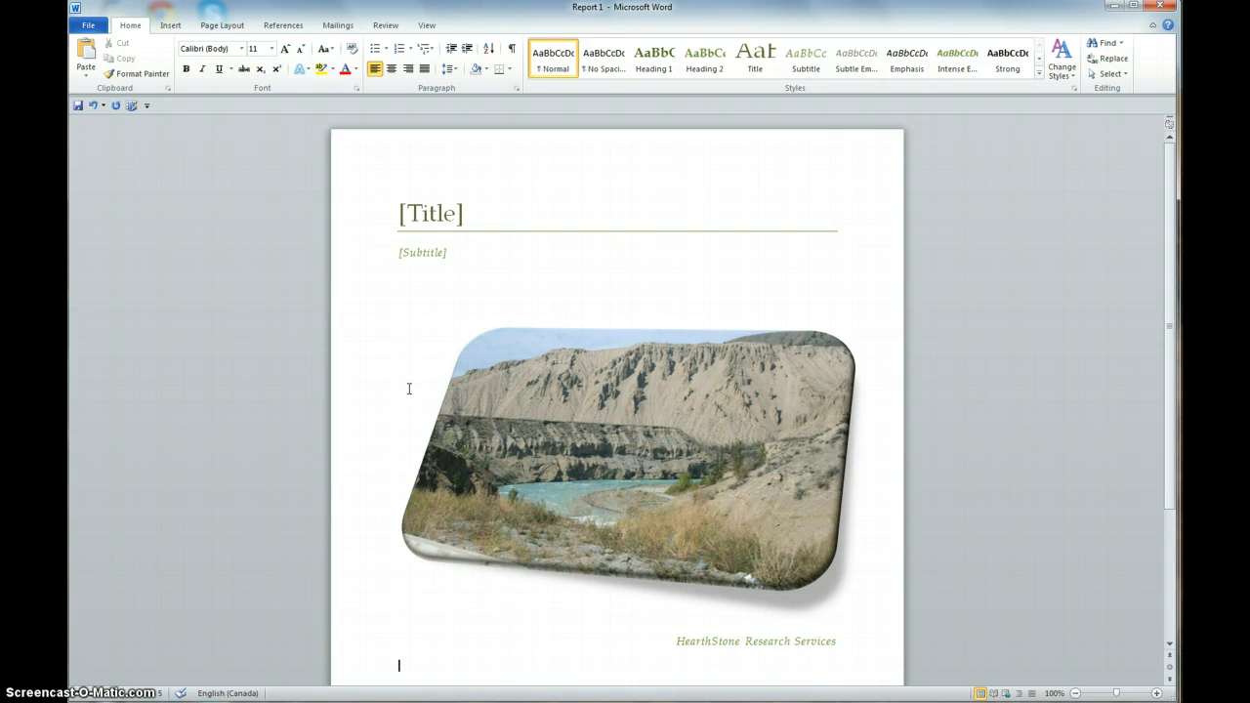
{"action": "left_click", "coordinate": [223, 25]}
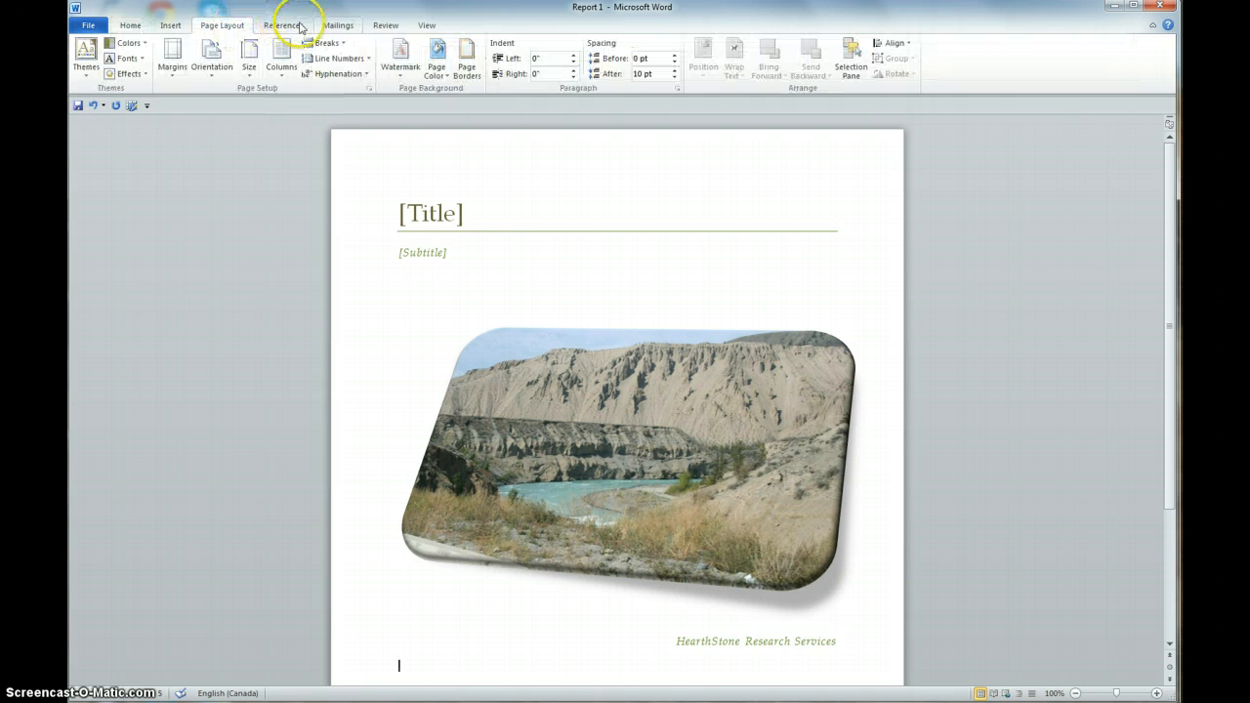
{"action": "left_click", "coordinate": [329, 44]}
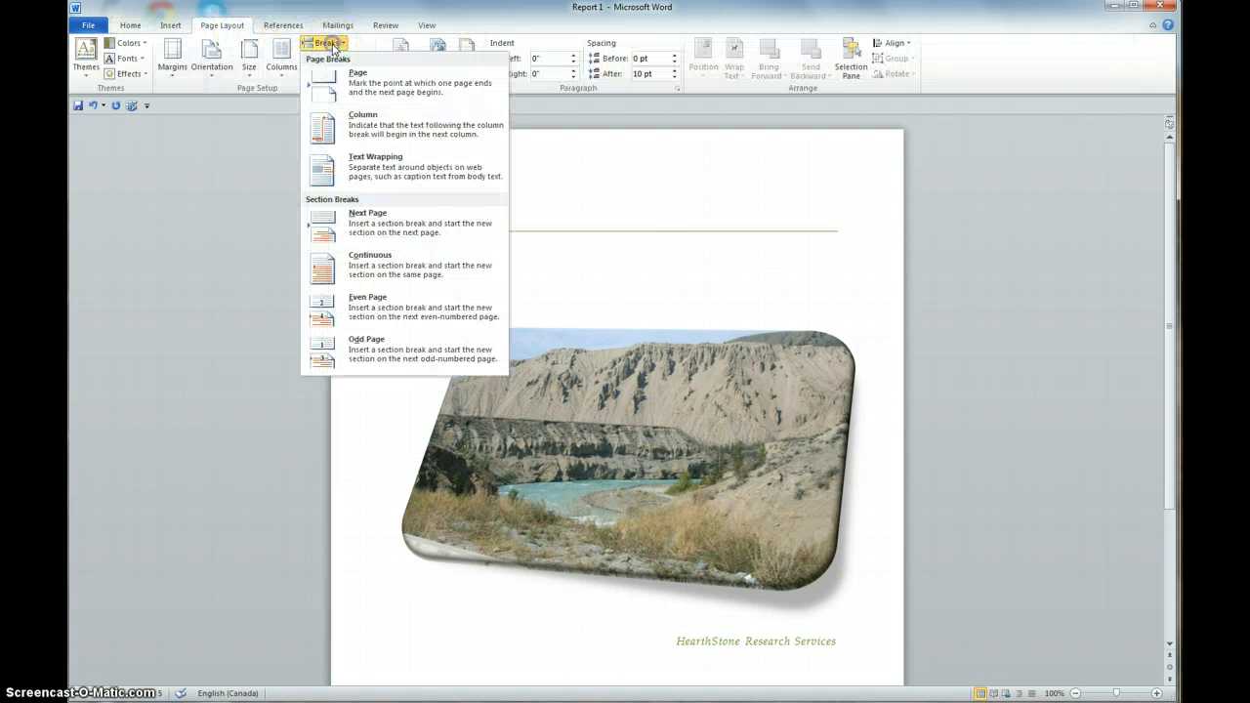
{"action": "left_click", "coordinate": [359, 353]}
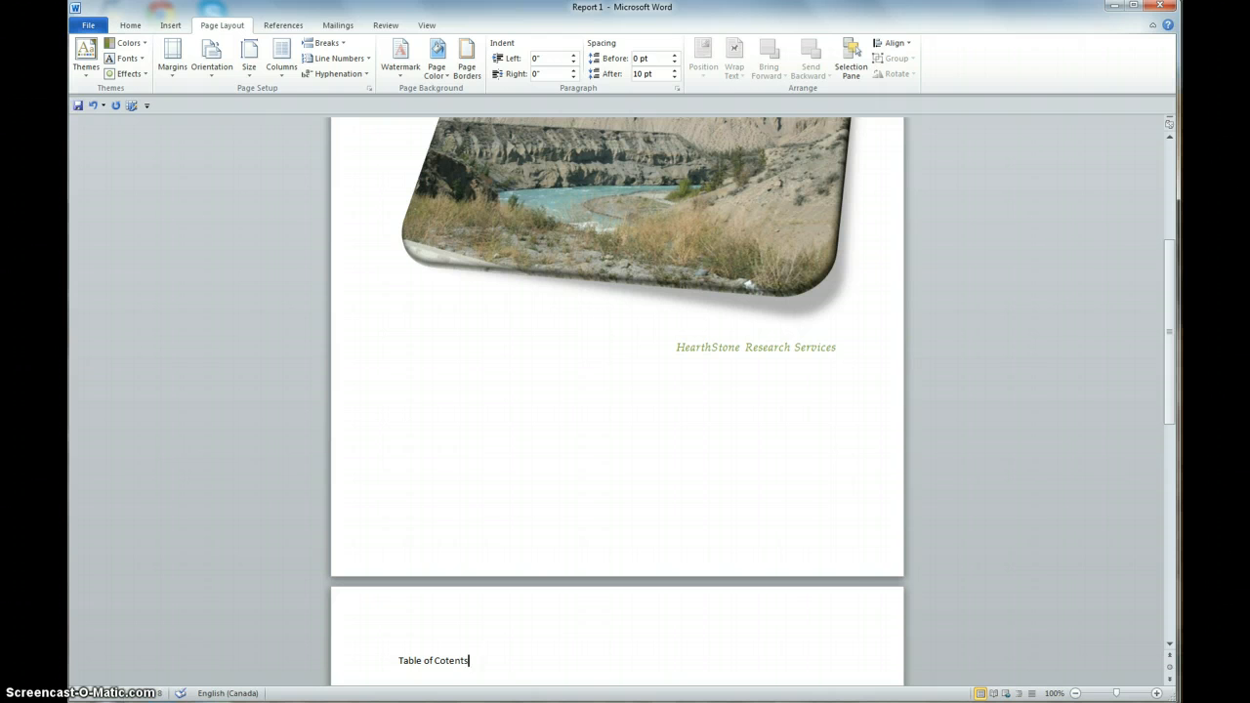
Add the lines "Table of Contents", "Executive Summary" and "Study Description" in the new section and start a paragraph below them
{"action": "key", "text": "Return"}
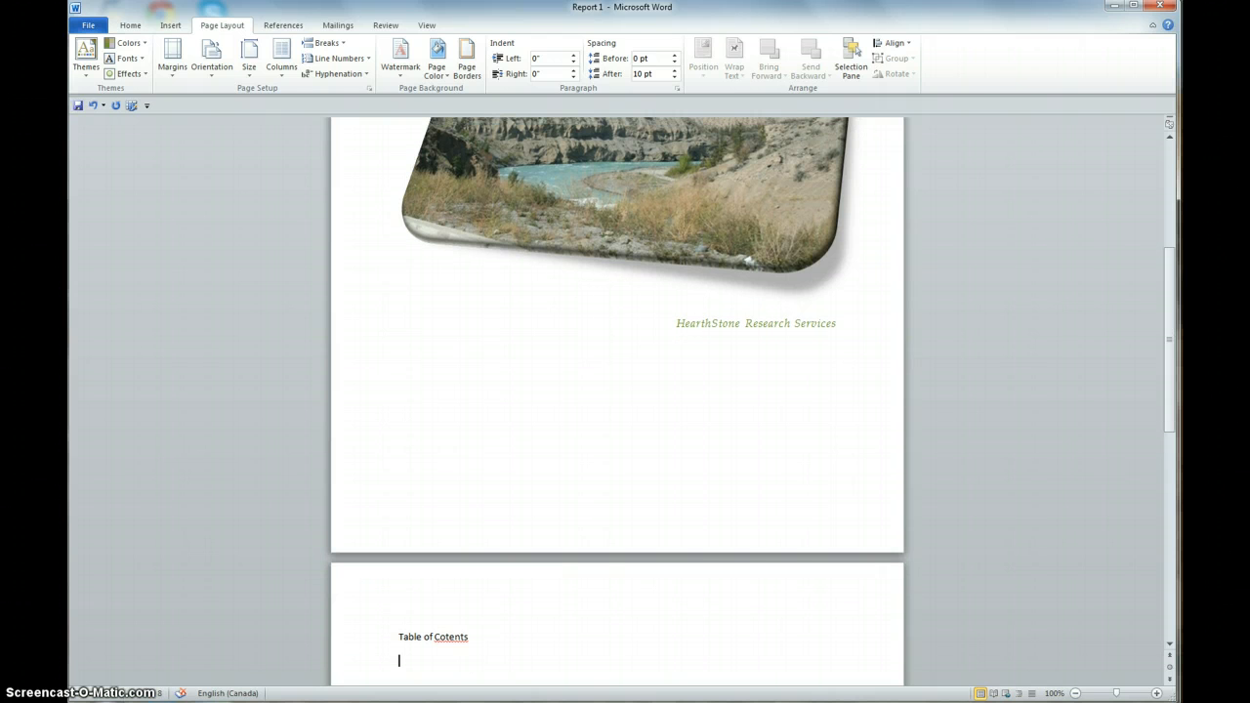
{"action": "left_click", "coordinate": [443, 636]}
{"action": "left_click", "coordinate": [399, 661]}
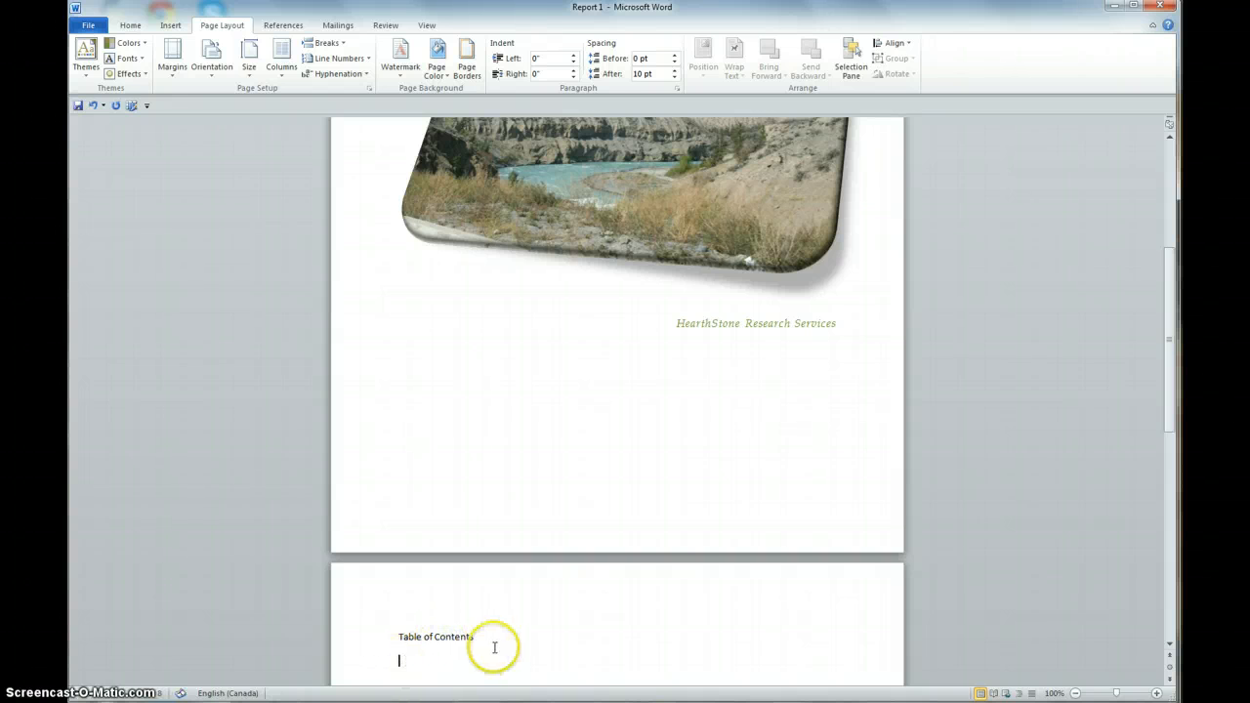
{"action": "type", "text": "Executive Summary"}
{"action": "key", "text": "Return"}
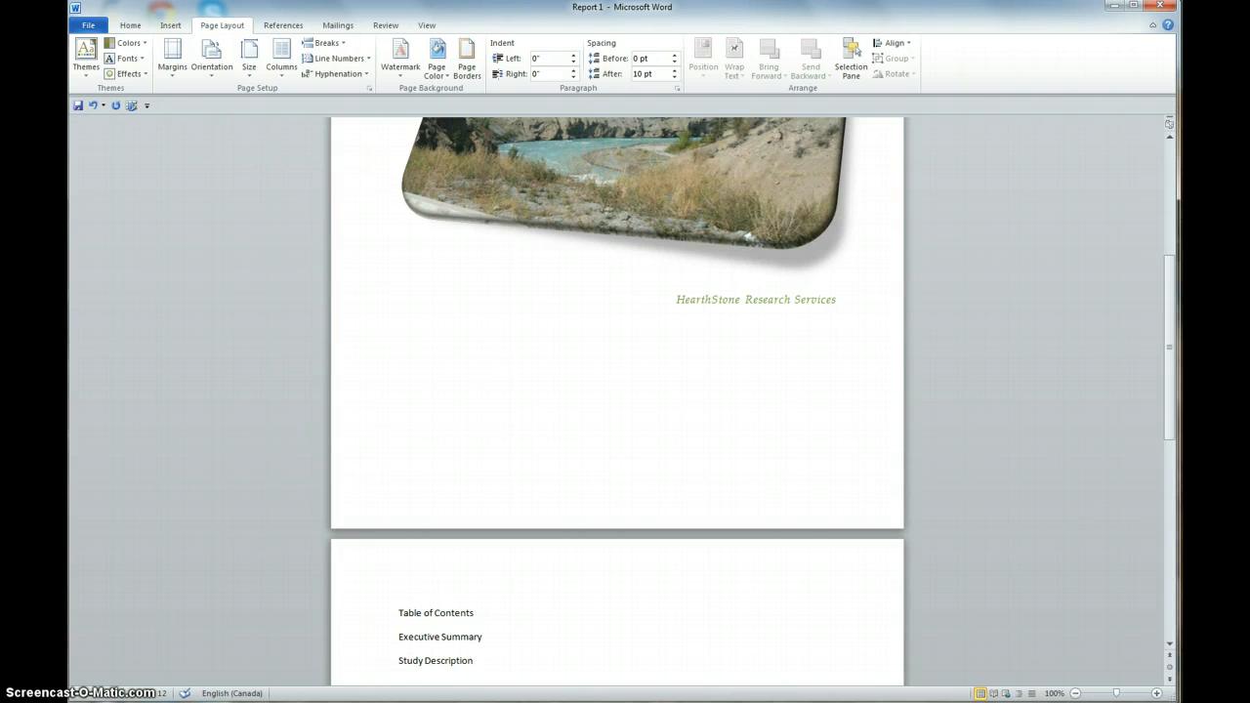
{"action": "key", "text": "Return"}
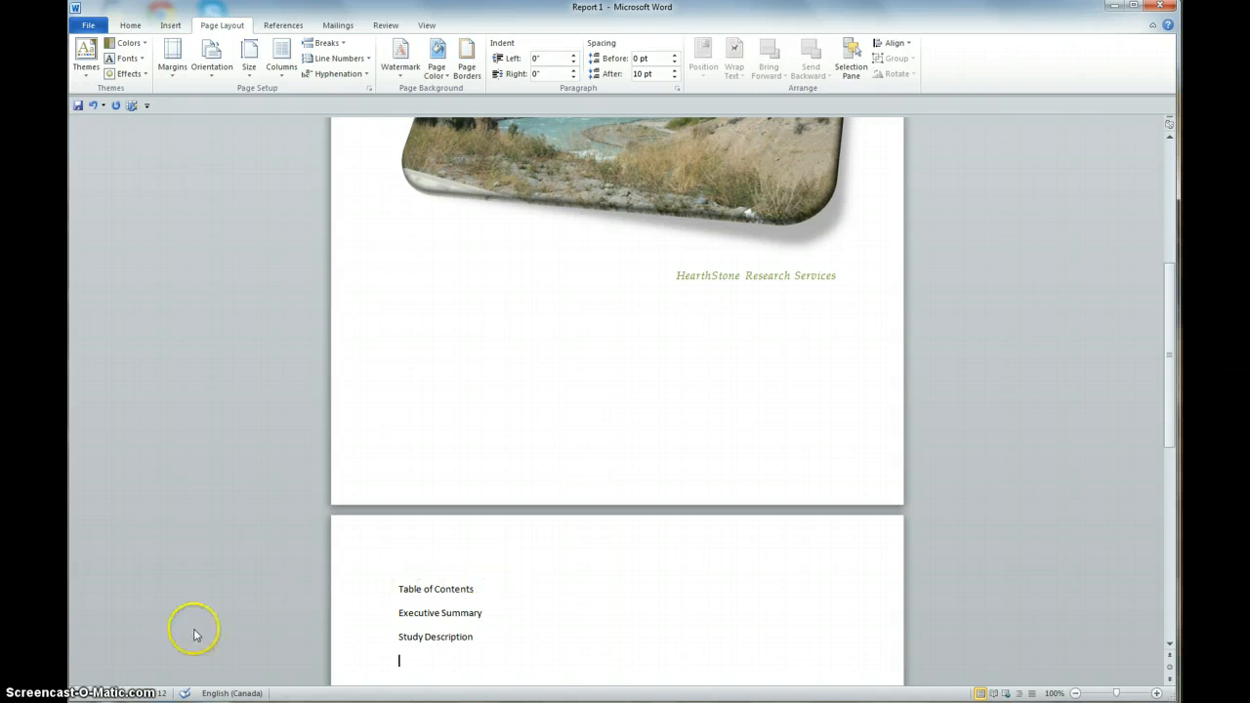
From "Table of Contents" forward, set mirror margins with 1.25" inside and 0.75" outside, applied to this point forward
{"action": "left_click", "coordinate": [398, 588]}
{"action": "left_click", "coordinate": [171, 56]}
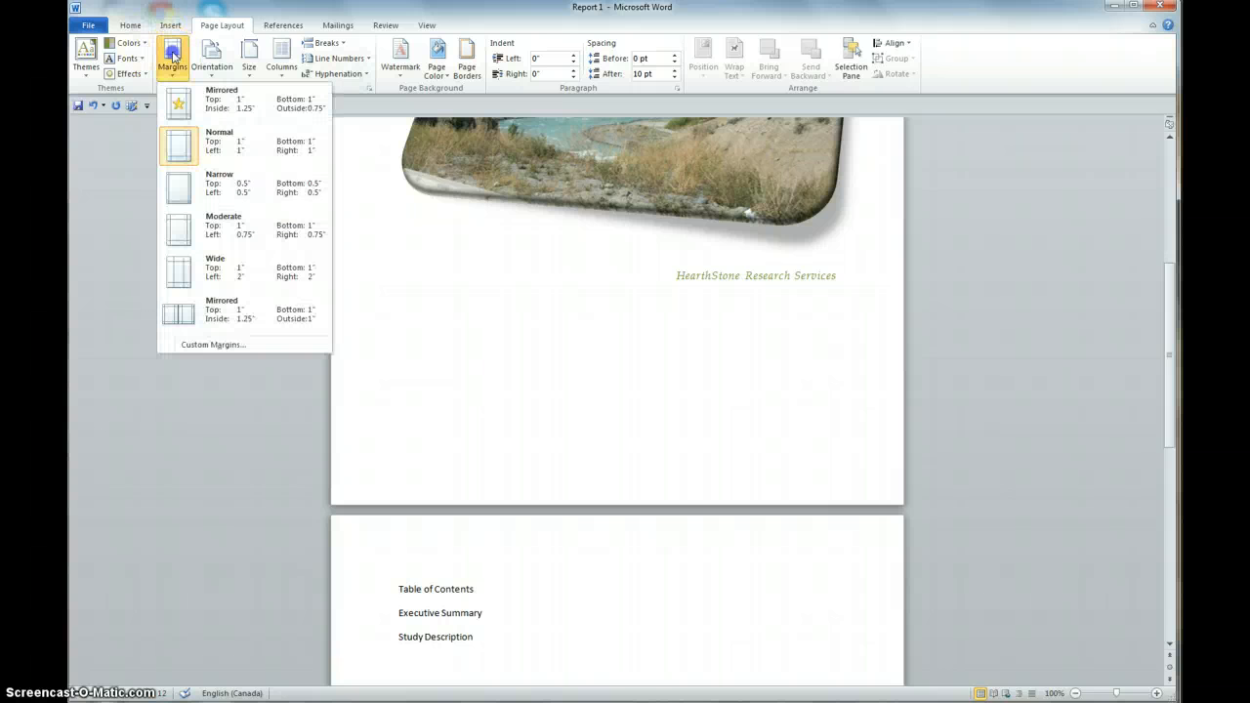
{"action": "left_click", "coordinate": [203, 345]}
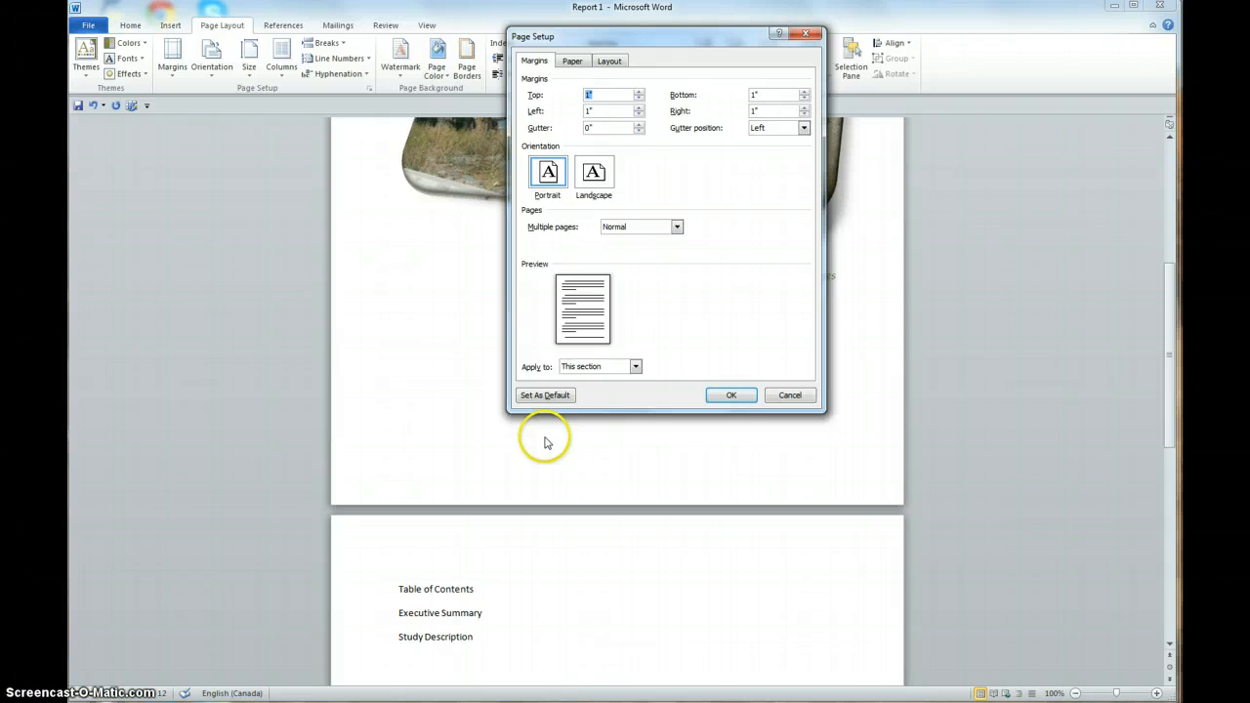
{"action": "left_click", "coordinate": [679, 228]}
{"action": "left_click", "coordinate": [643, 248]}
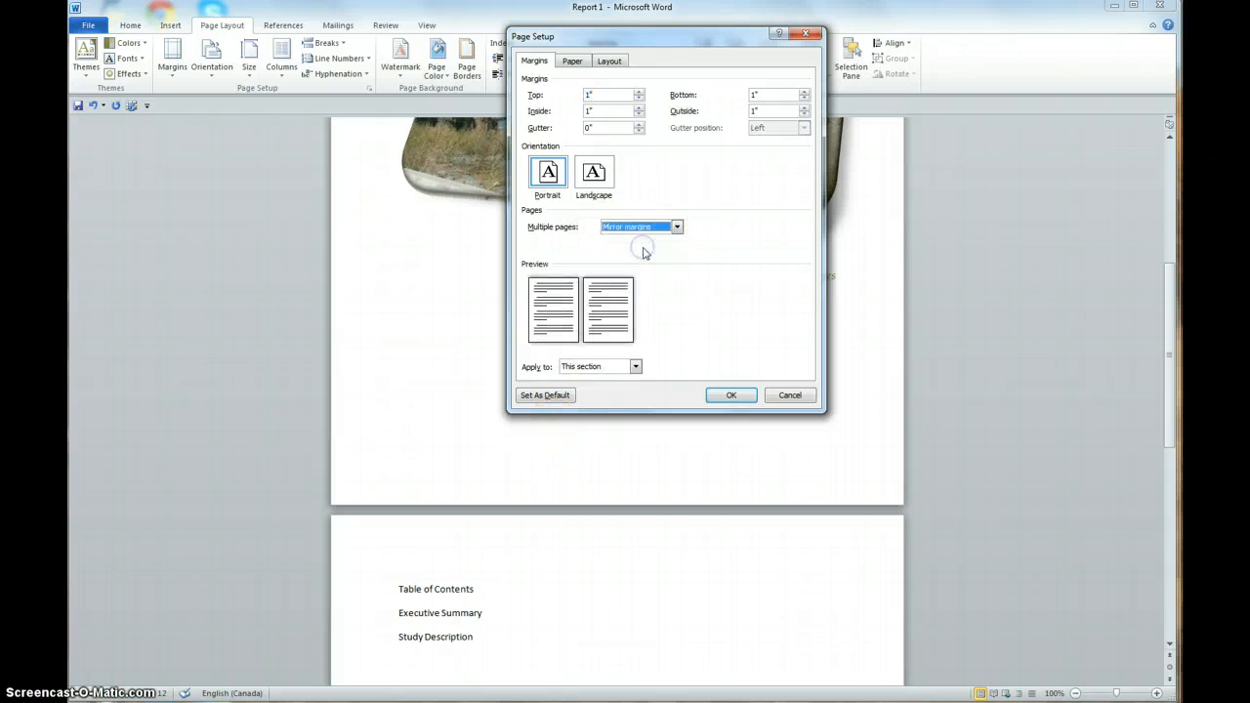
{"action": "double_click", "coordinate": [589, 110]}
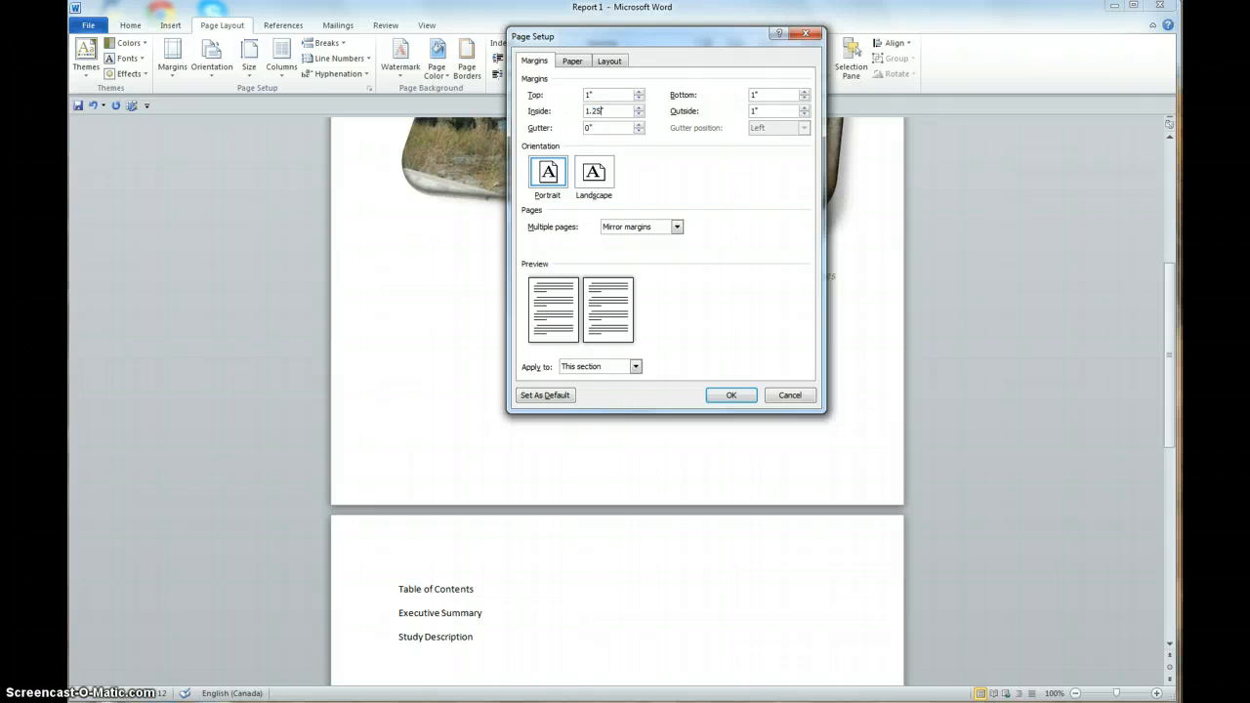
{"action": "type", "text": "1.25"}
{"action": "double_click", "coordinate": [756, 110]}
{"action": "left_click", "coordinate": [636, 366]}
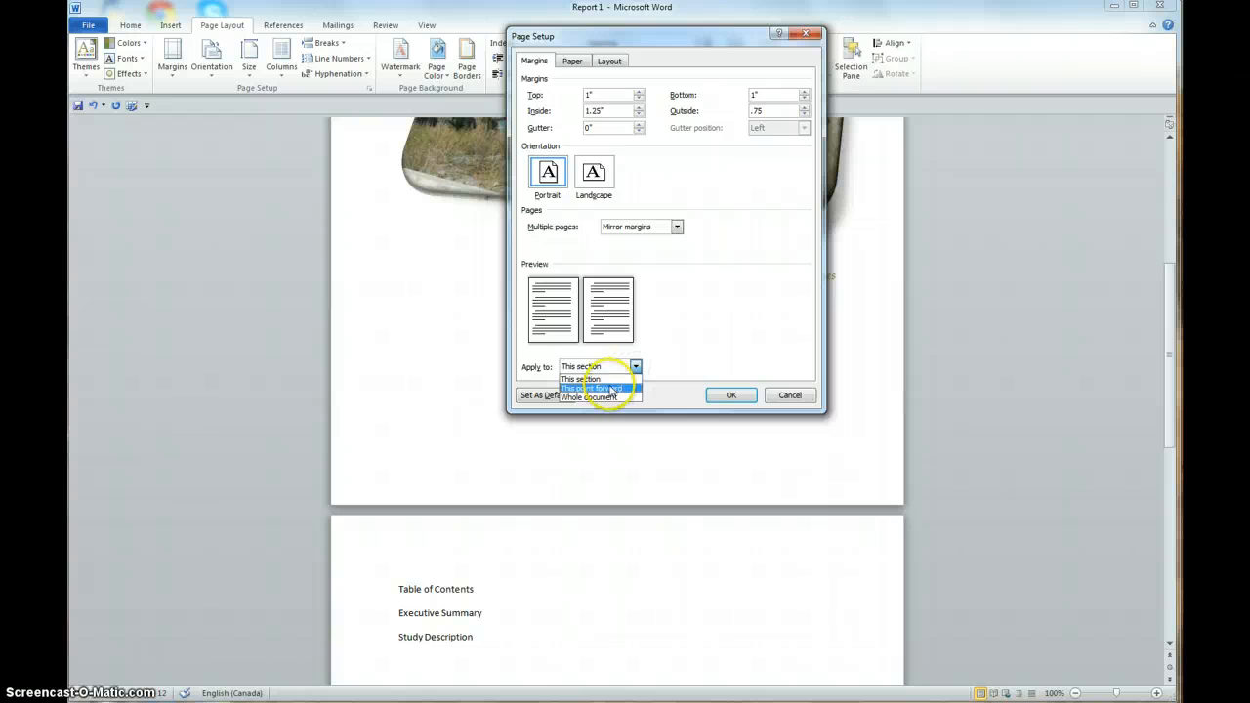
{"action": "left_click", "coordinate": [606, 387]}
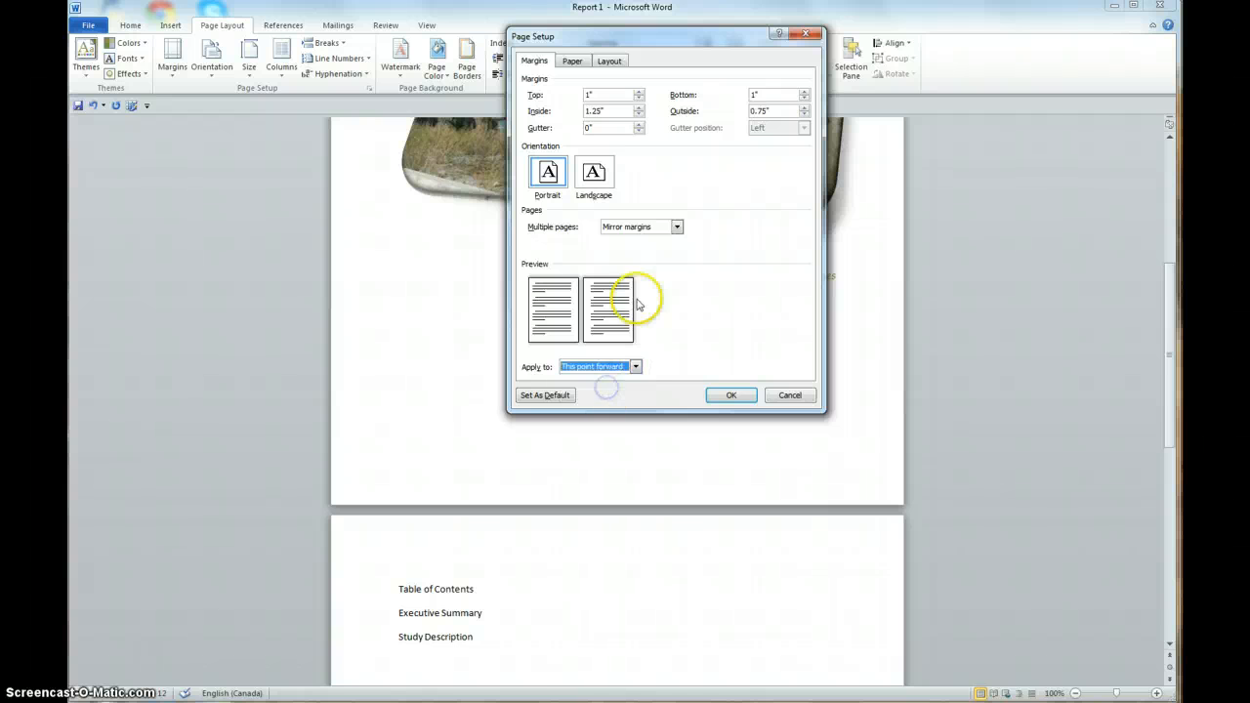
Turn on different first page and different odd and even headers and footers, and apply the page setup
{"action": "left_click", "coordinate": [610, 61]}
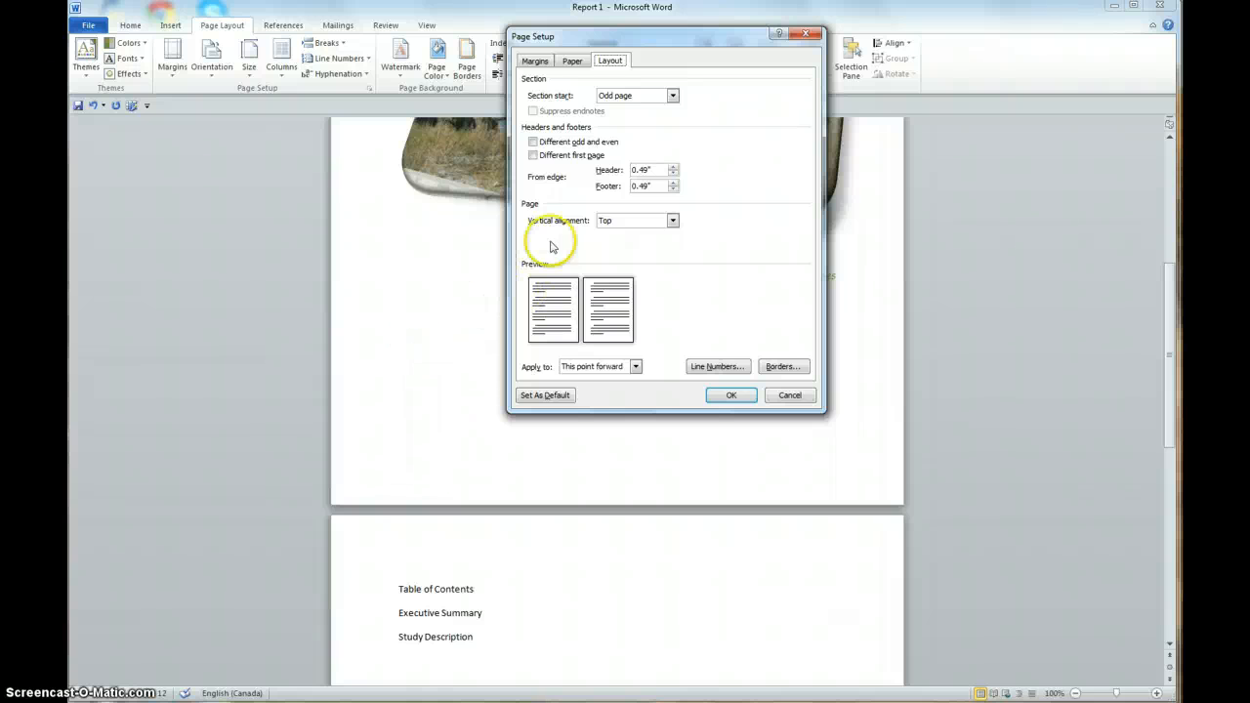
{"action": "left_click", "coordinate": [535, 157]}
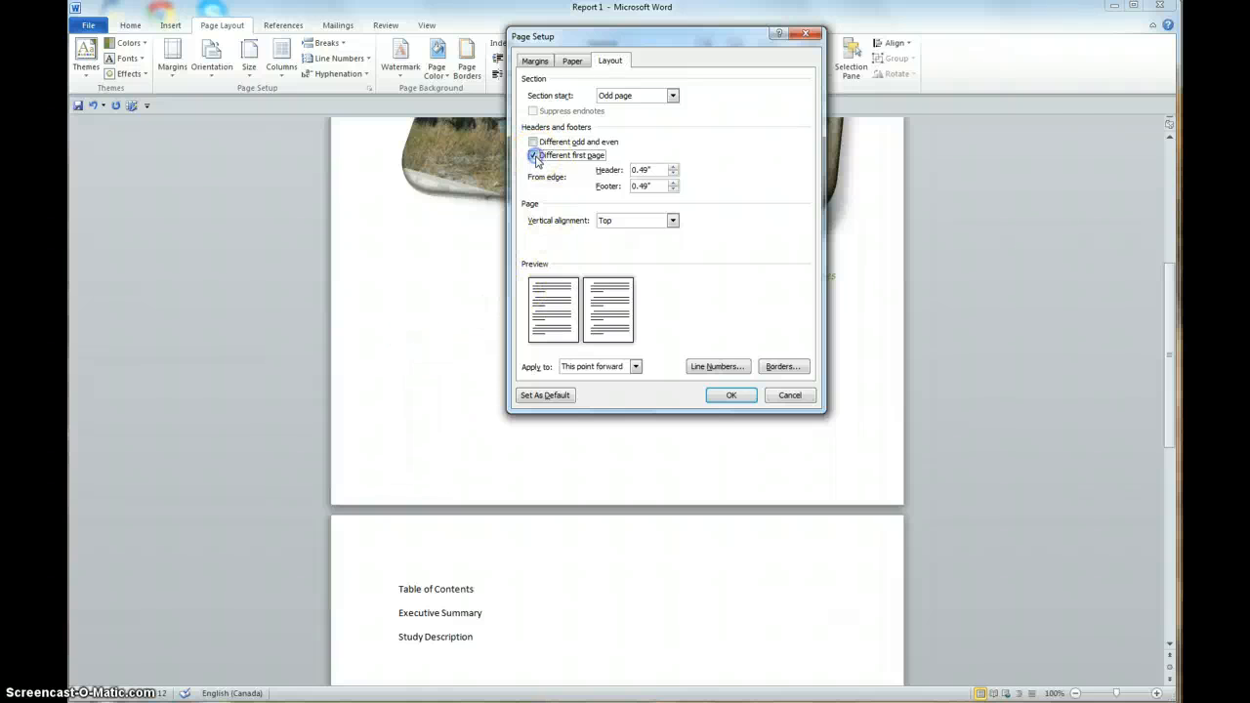
{"action": "left_click", "coordinate": [533, 143]}
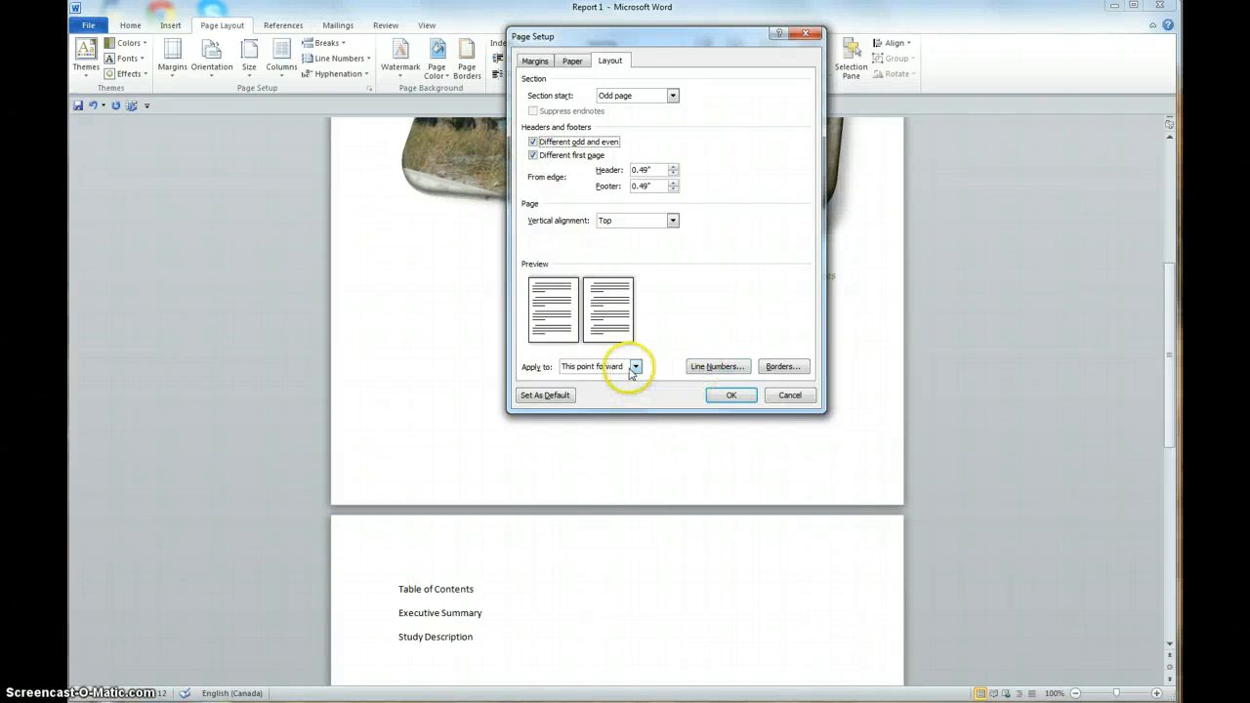
{"action": "left_click", "coordinate": [733, 397]}
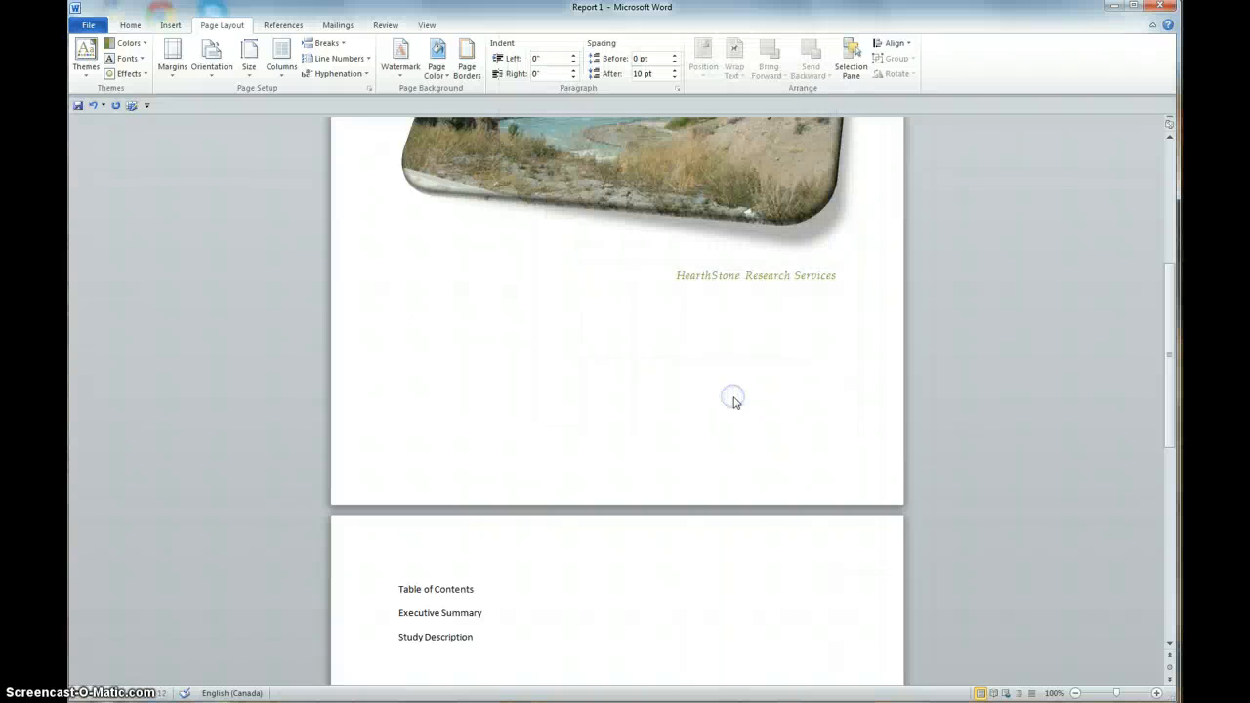
Insert an Odd Page section break directly after "Table of Contents"
{"action": "left_click", "coordinate": [493, 420]}
{"action": "left_click", "coordinate": [415, 589]}
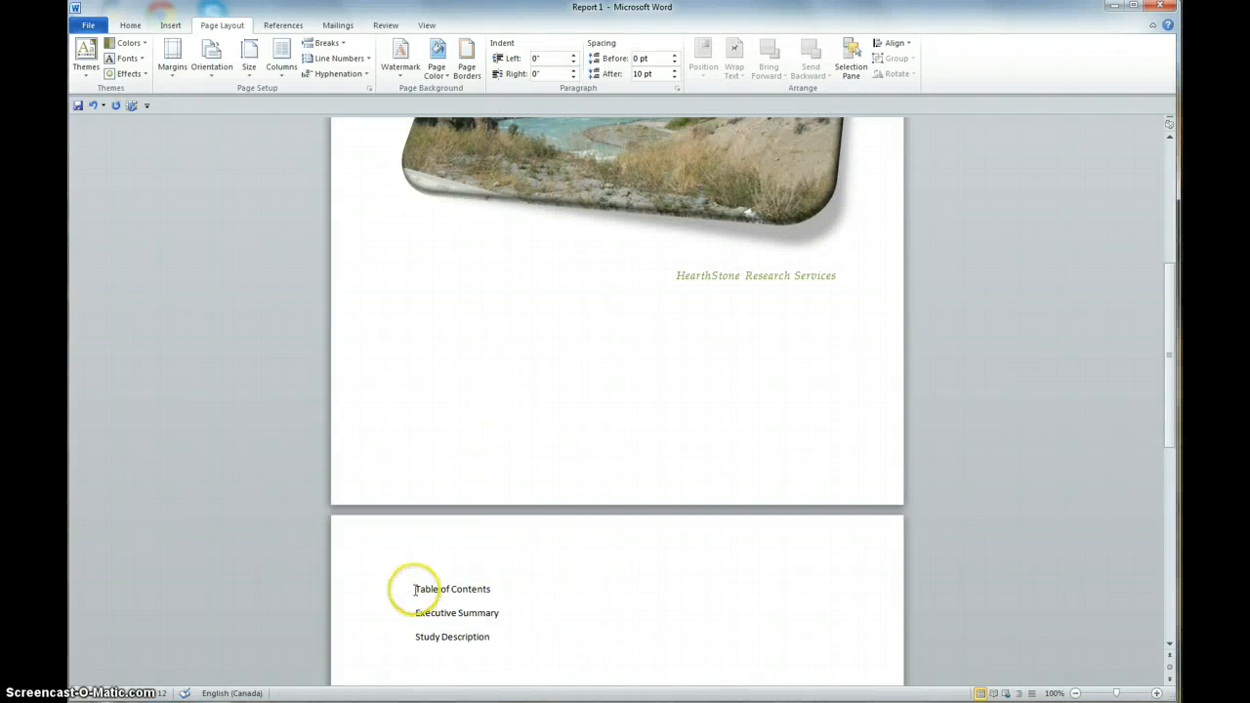
{"action": "left_click", "coordinate": [489, 588]}
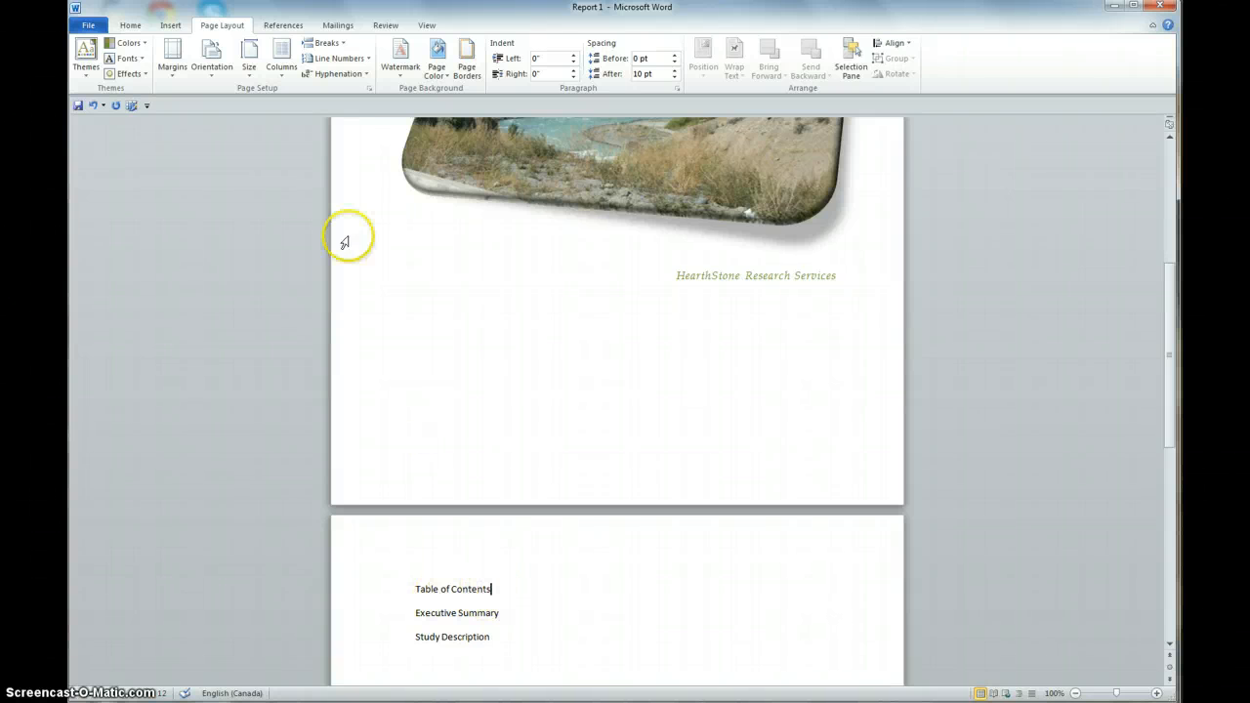
{"action": "left_click", "coordinate": [344, 45]}
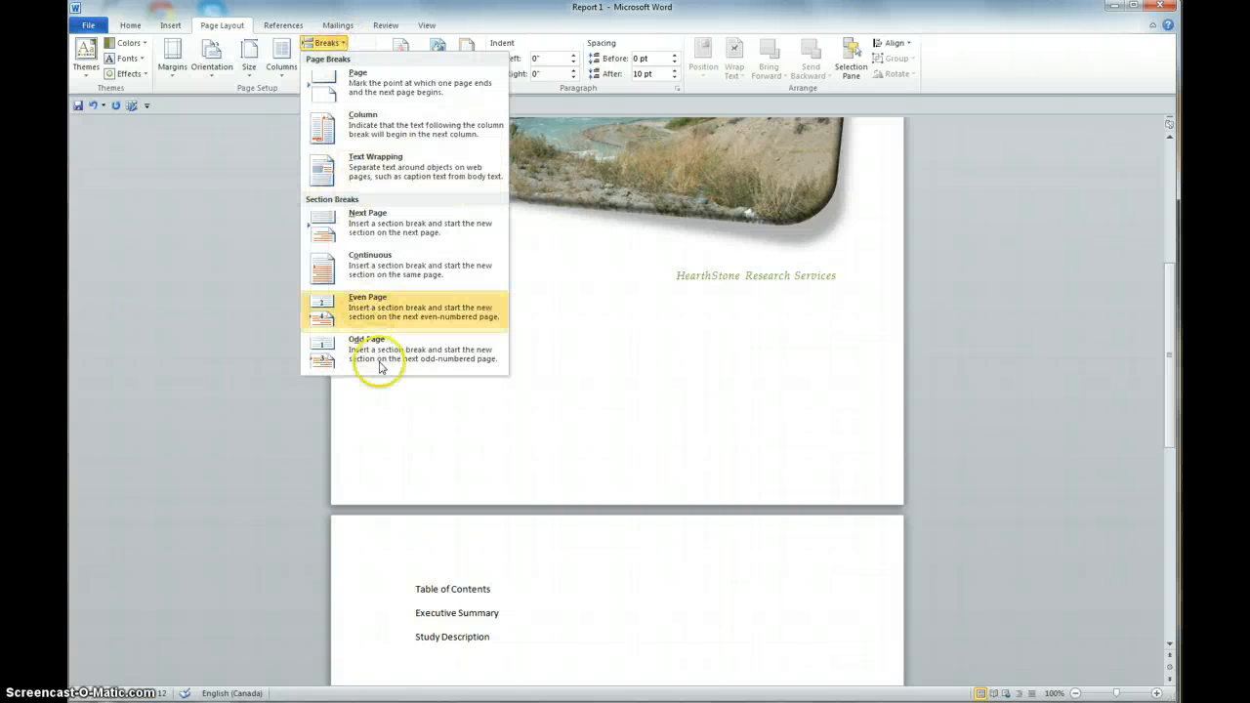
{"action": "left_click", "coordinate": [371, 351]}
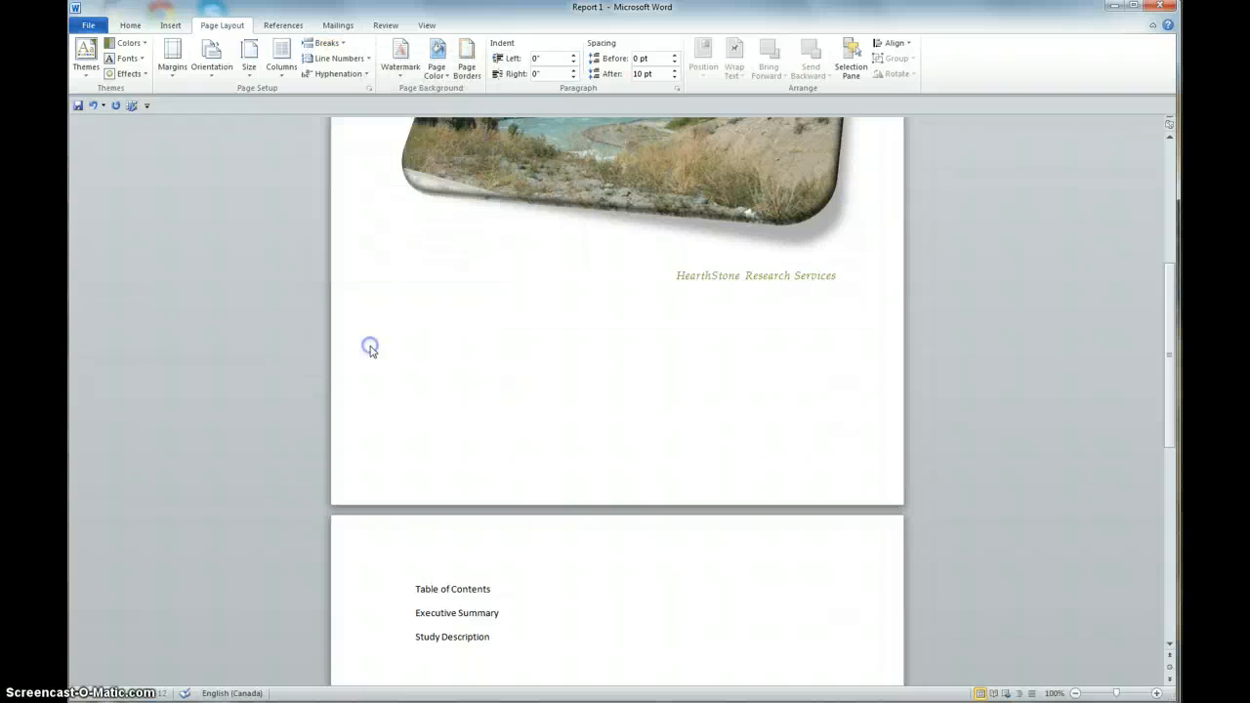
Insert an Odd Page section break directly after "Executive Summary"
{"action": "scroll", "coordinate": [492, 430], "scroll_direction": "down", "scroll_amount": 5}
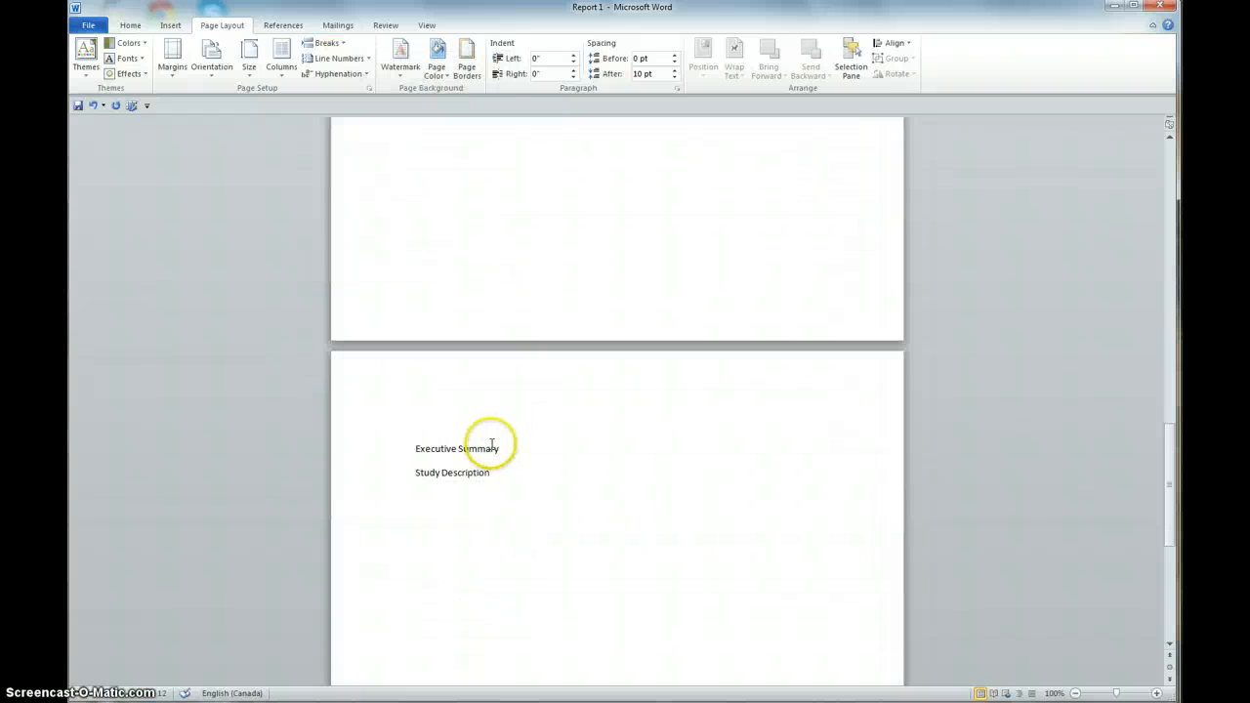
{"action": "left_click", "coordinate": [503, 446]}
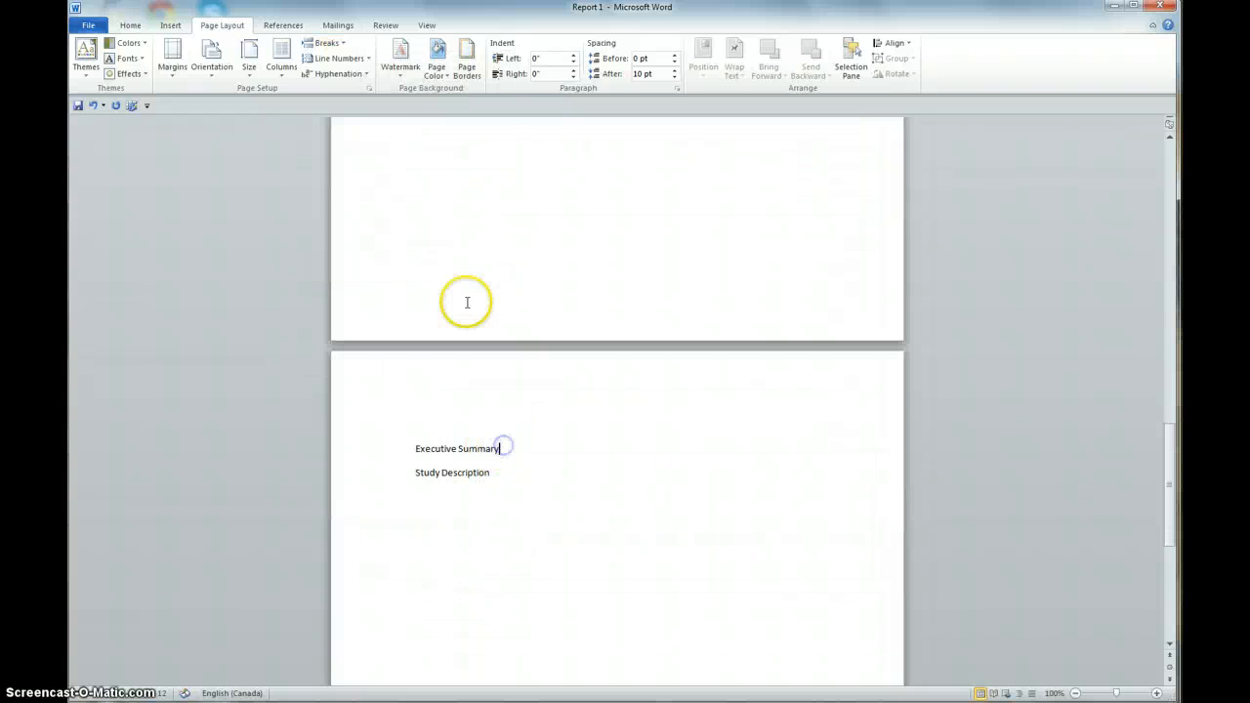
{"action": "left_click", "coordinate": [330, 43]}
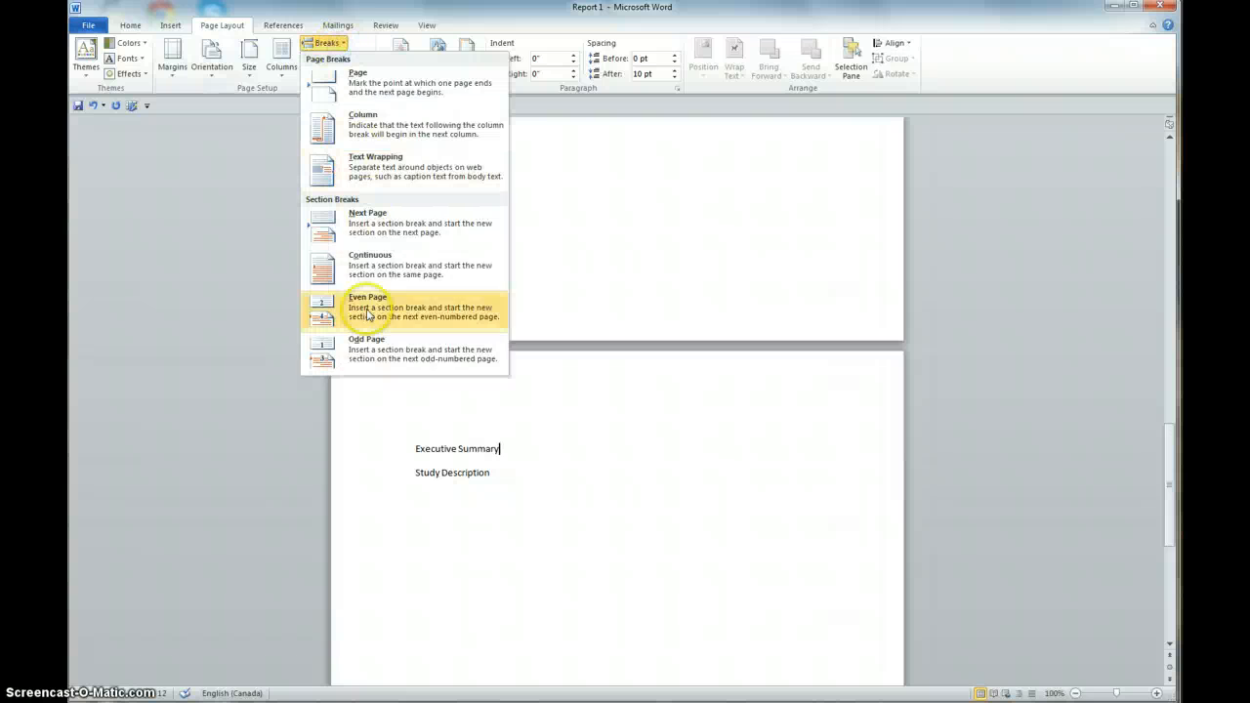
{"action": "left_click", "coordinate": [366, 354]}
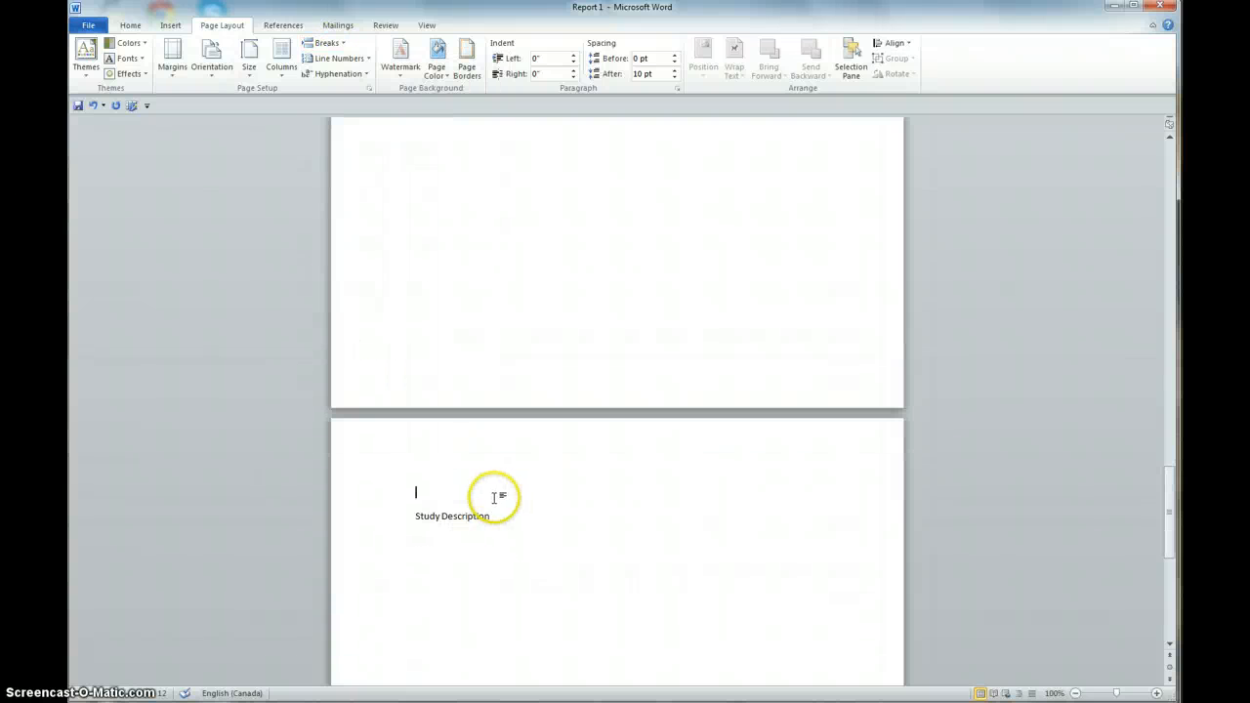
Insert an Odd Page section break directly after "Study Description"
{"action": "left_click", "coordinate": [491, 519]}
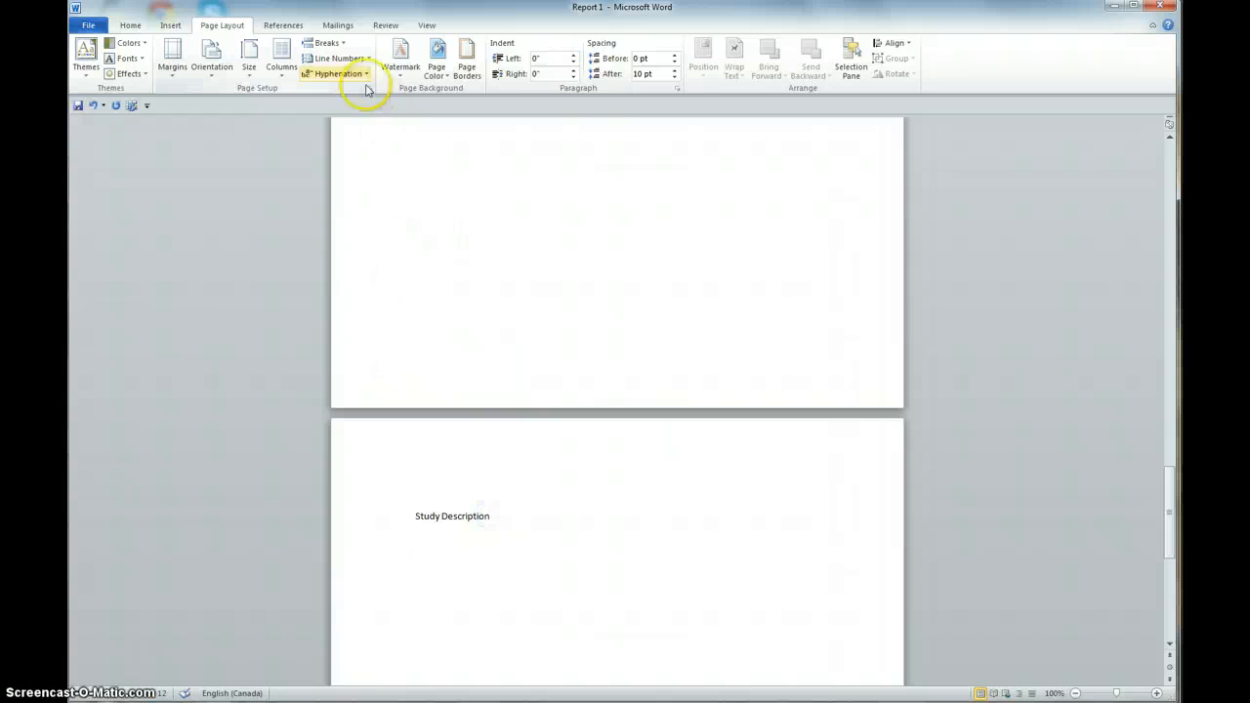
{"action": "left_click", "coordinate": [345, 43]}
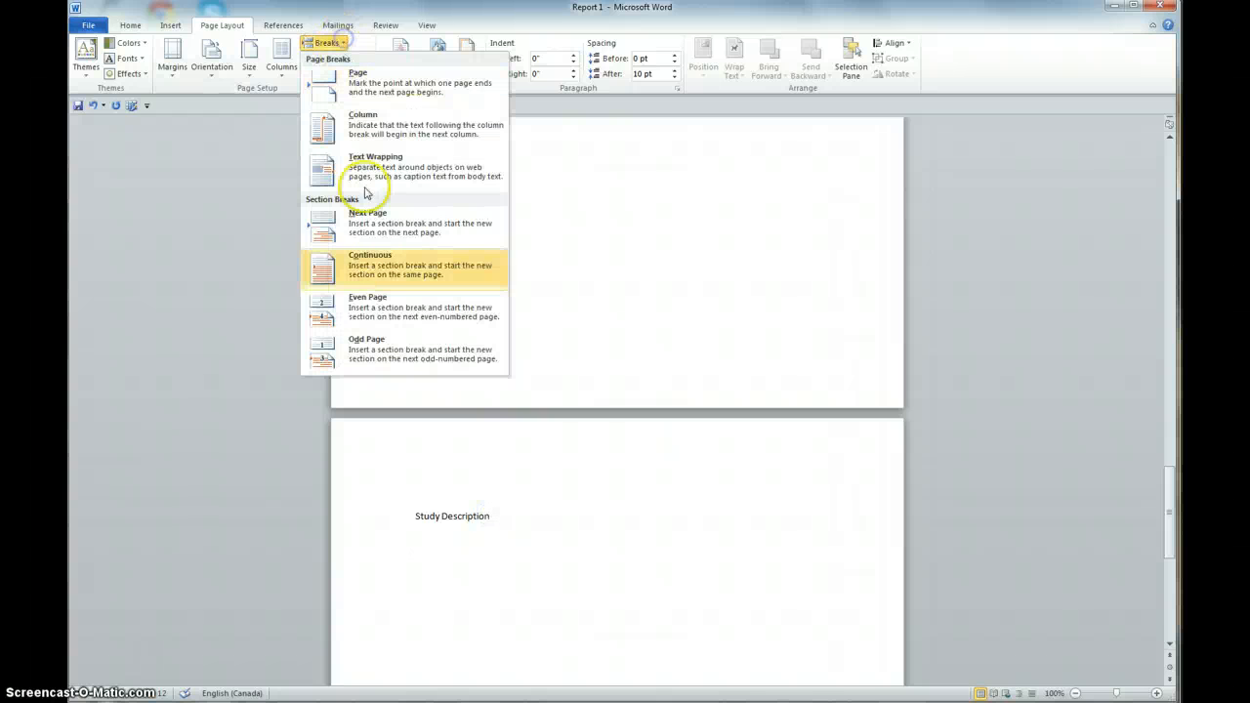
{"action": "left_click", "coordinate": [388, 353]}
Show the formatting marks and check the section breaks after the headings
{"action": "scroll", "coordinate": [440, 328], "scroll_direction": "down", "scroll_amount": 7}
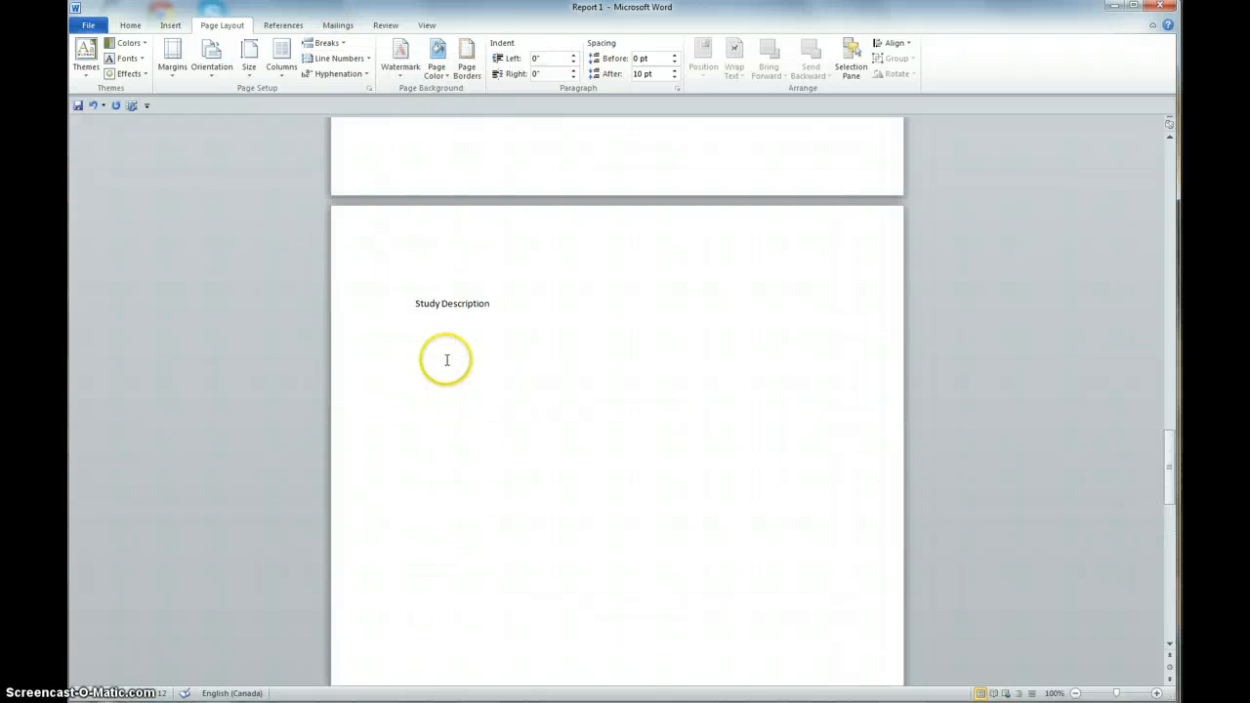
{"action": "scroll", "coordinate": [446, 357], "scroll_direction": "up", "scroll_amount": 8}
{"action": "left_click", "coordinate": [127, 27]}
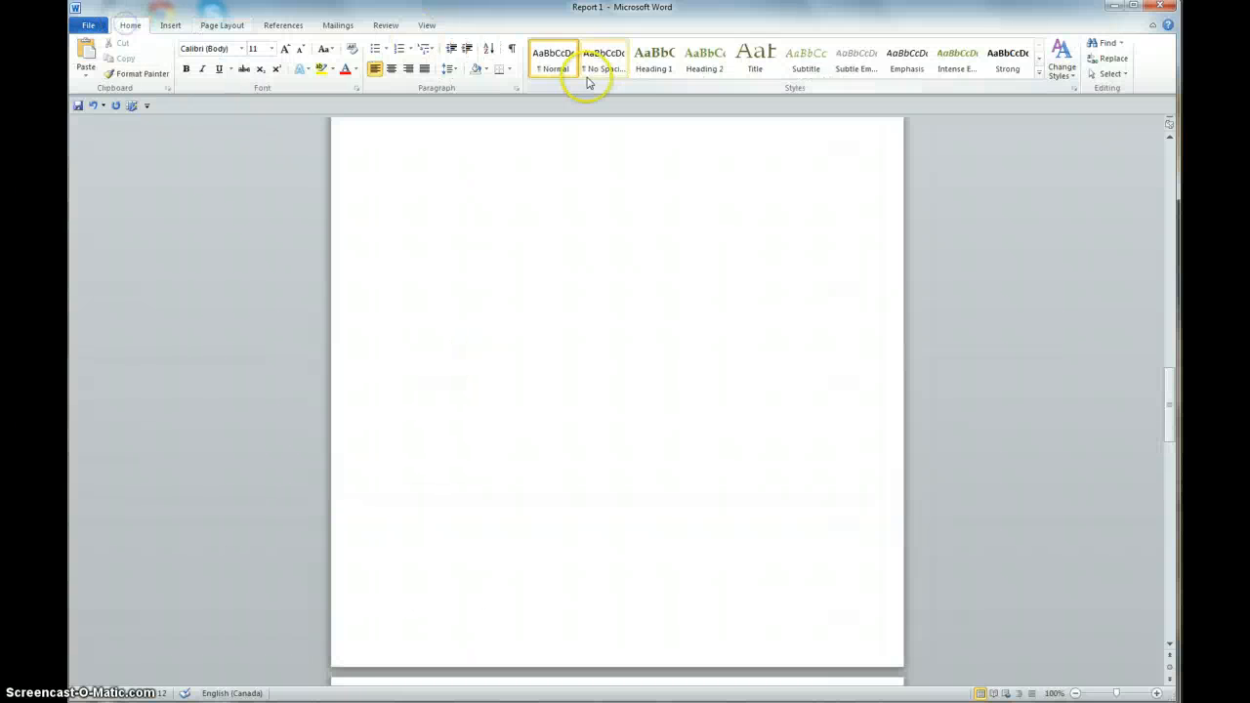
{"action": "left_click", "coordinate": [512, 49]}
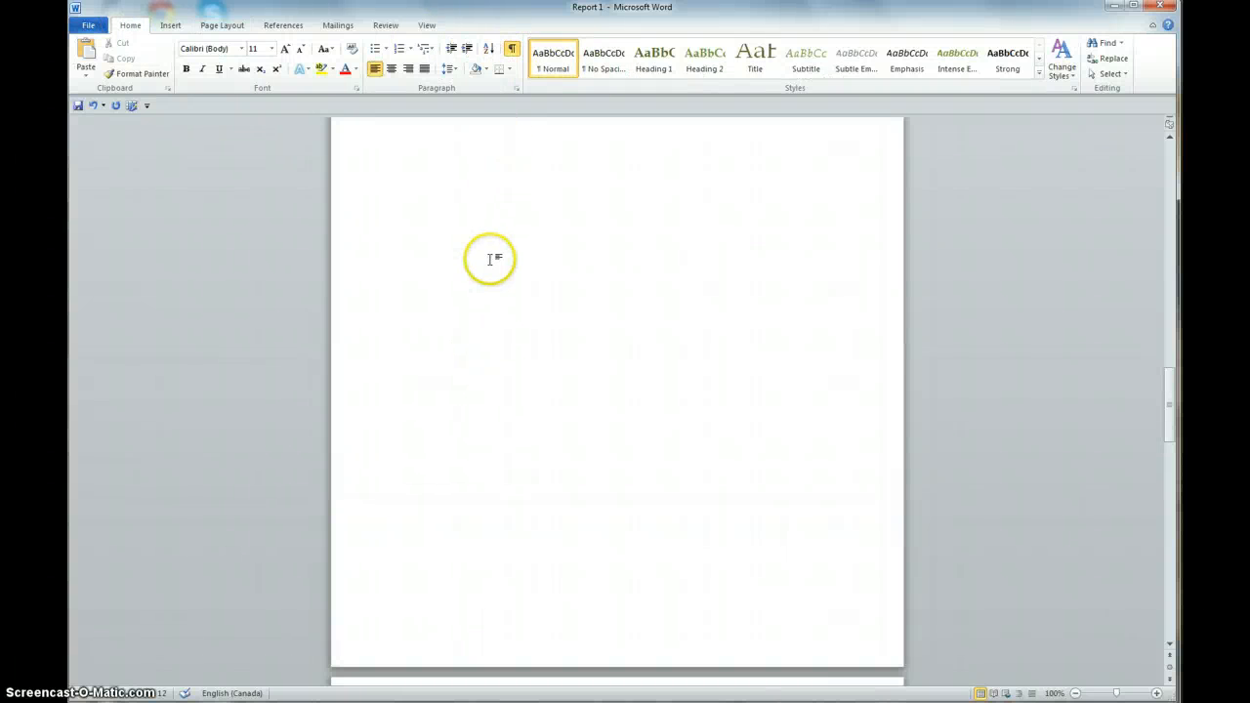
{"action": "scroll", "coordinate": [502, 313], "scroll_direction": "down", "scroll_amount": 10}
{"action": "scroll", "coordinate": [501, 314], "scroll_direction": "up", "scroll_amount": 6}
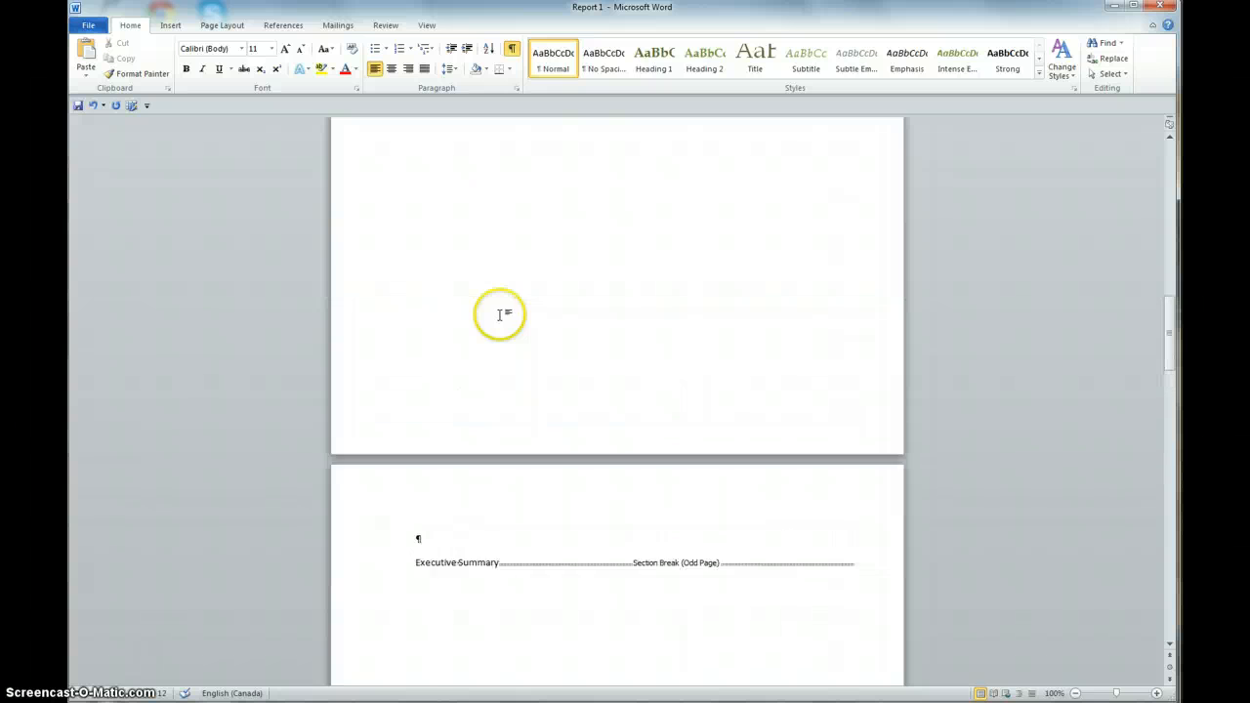
{"action": "scroll", "coordinate": [499, 313], "scroll_direction": "up", "scroll_amount": 10}
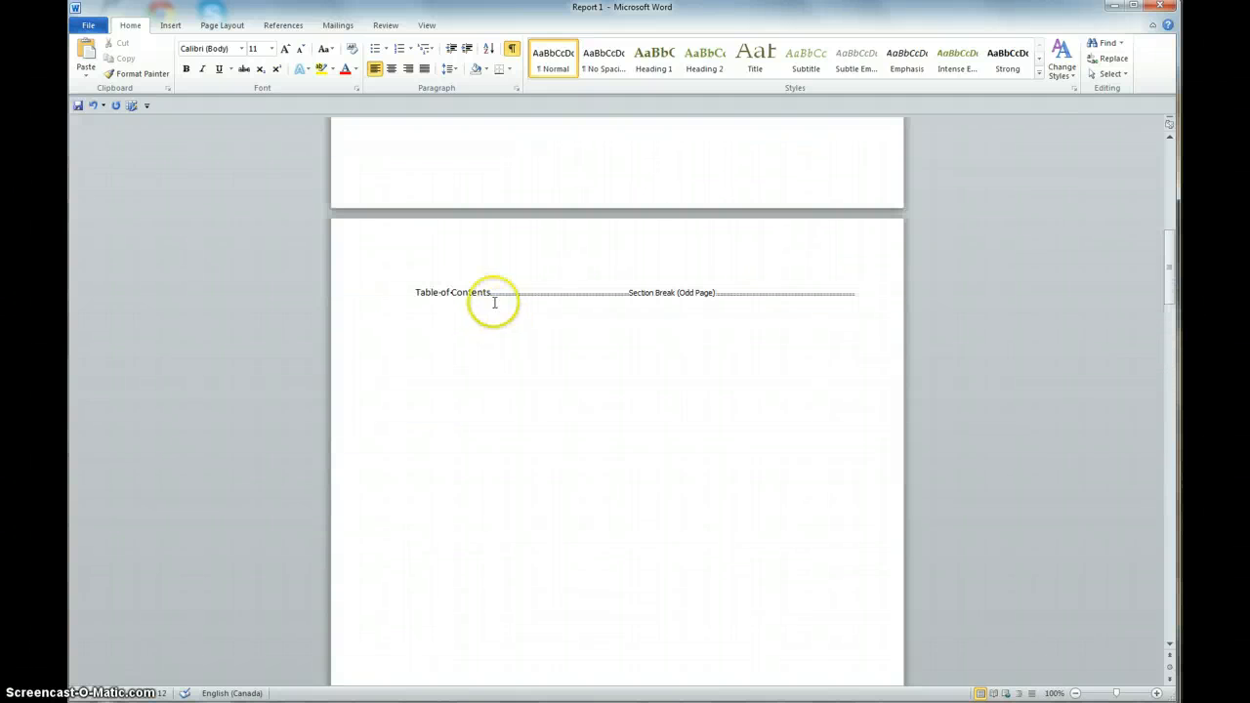
Add paragraph space between the "Table of Contents" line and its section break
{"action": "left_click", "coordinate": [490, 295]}
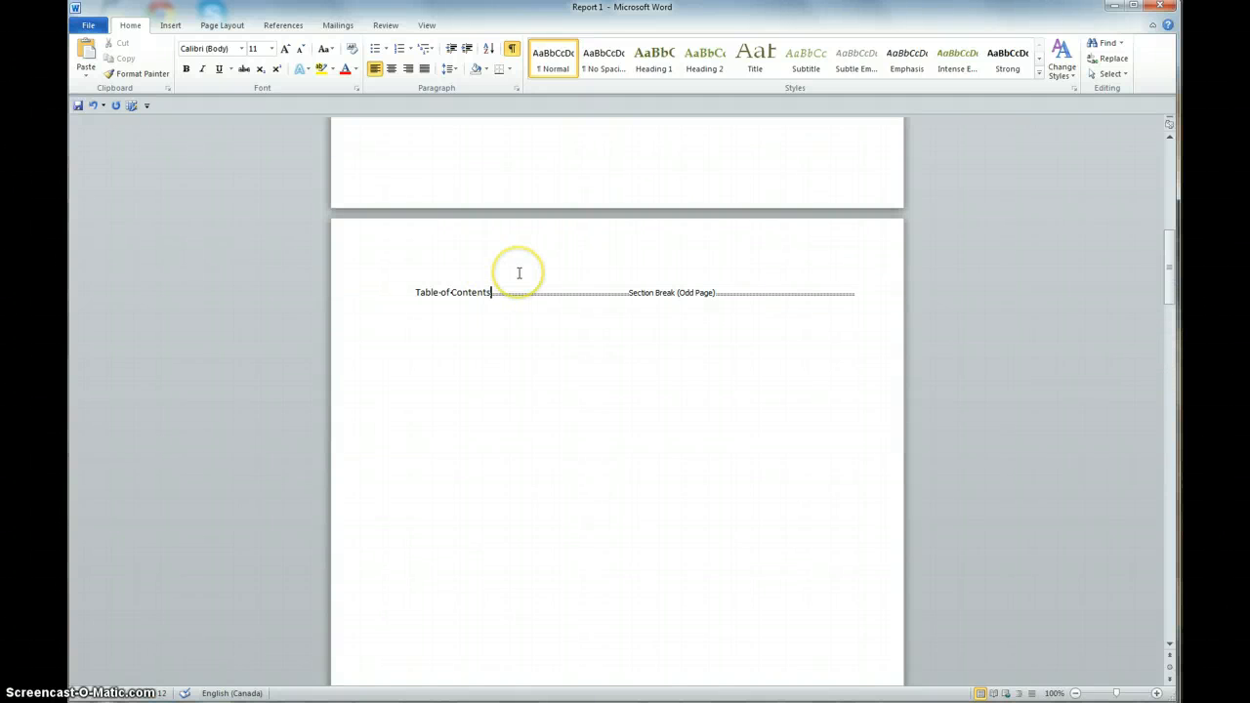
{"action": "key", "text": "Return"}
{"action": "key", "text": "Return"}
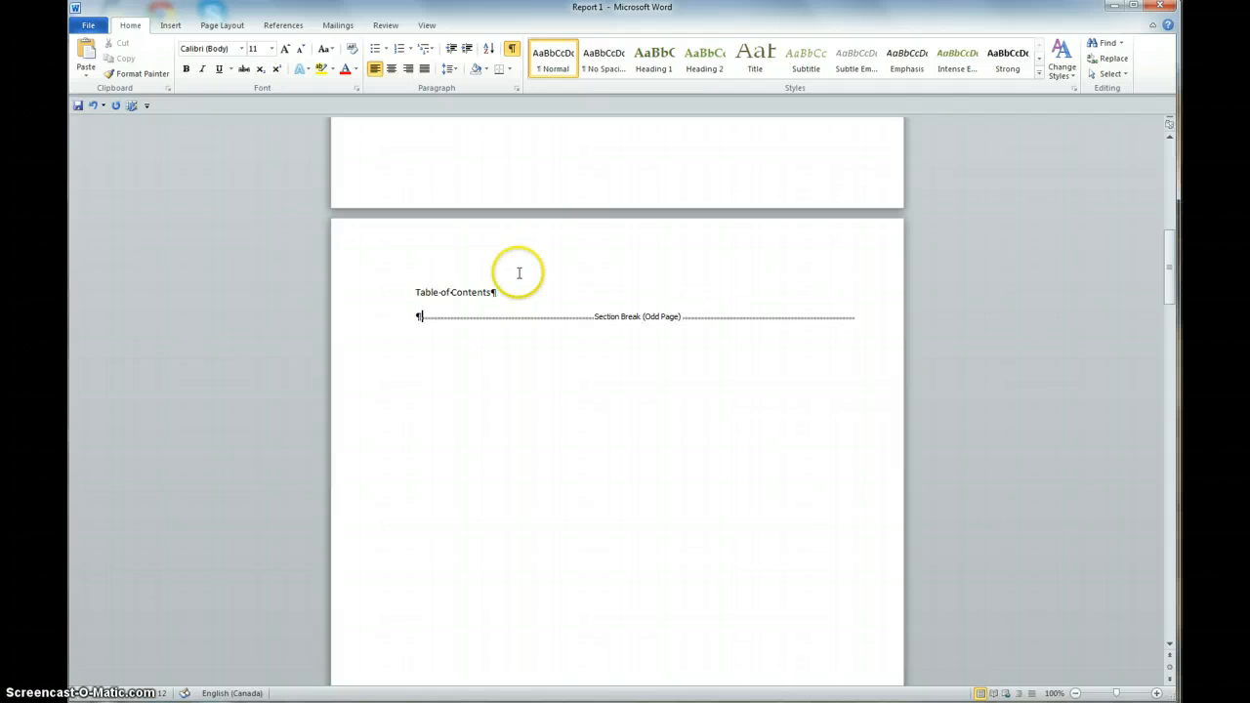
Add an empty paragraph below "Table of Contents" and insert a page break there, ahead of the section break
{"action": "key", "text": "Return"}
{"action": "left_click", "coordinate": [417, 318]}
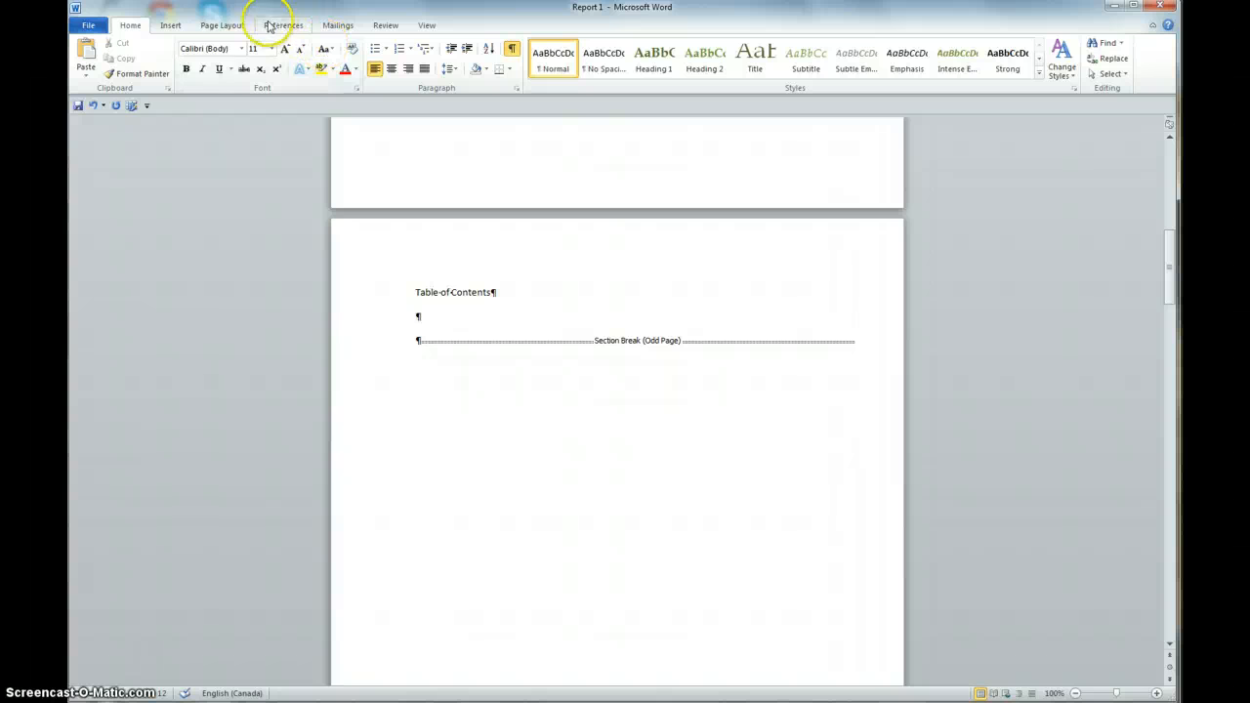
{"action": "left_click", "coordinate": [232, 26]}
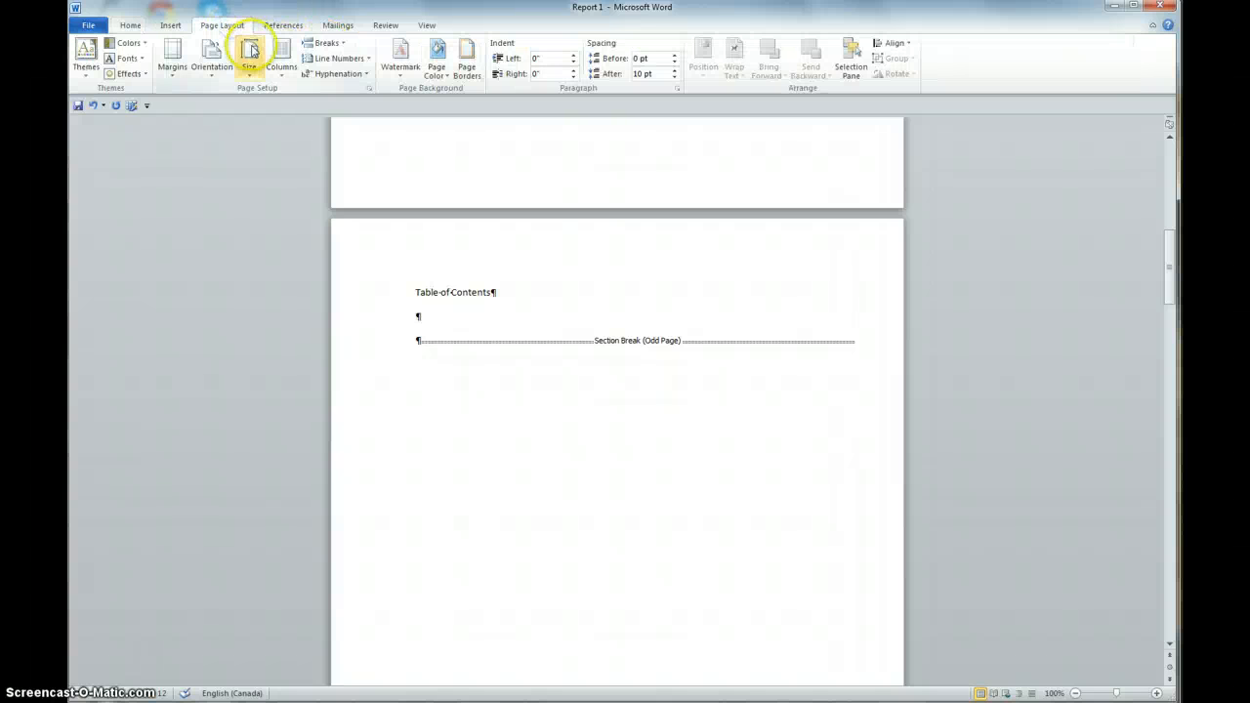
{"action": "left_click", "coordinate": [325, 43]}
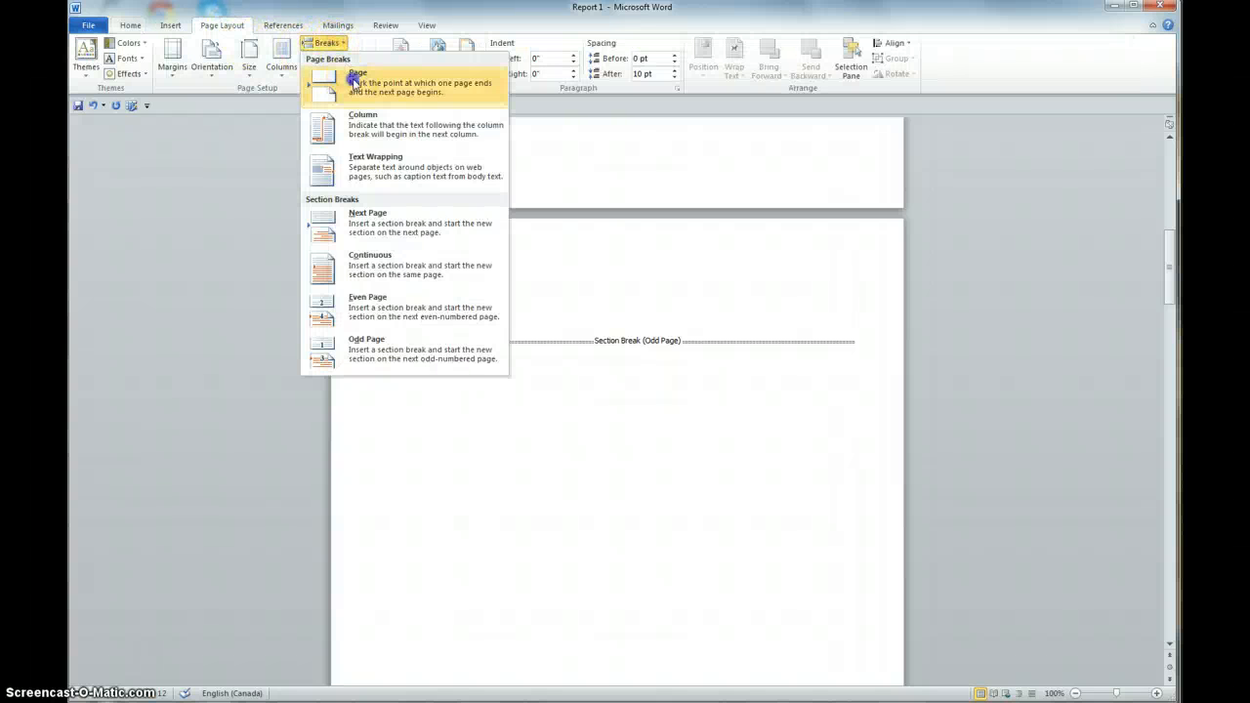
{"action": "left_click", "coordinate": [355, 79]}
Add two paragraphs after "Executive Summary" and insert a page break in the first one, ahead of the section break
{"action": "scroll", "coordinate": [479, 348], "scroll_direction": "down", "scroll_amount": 8}
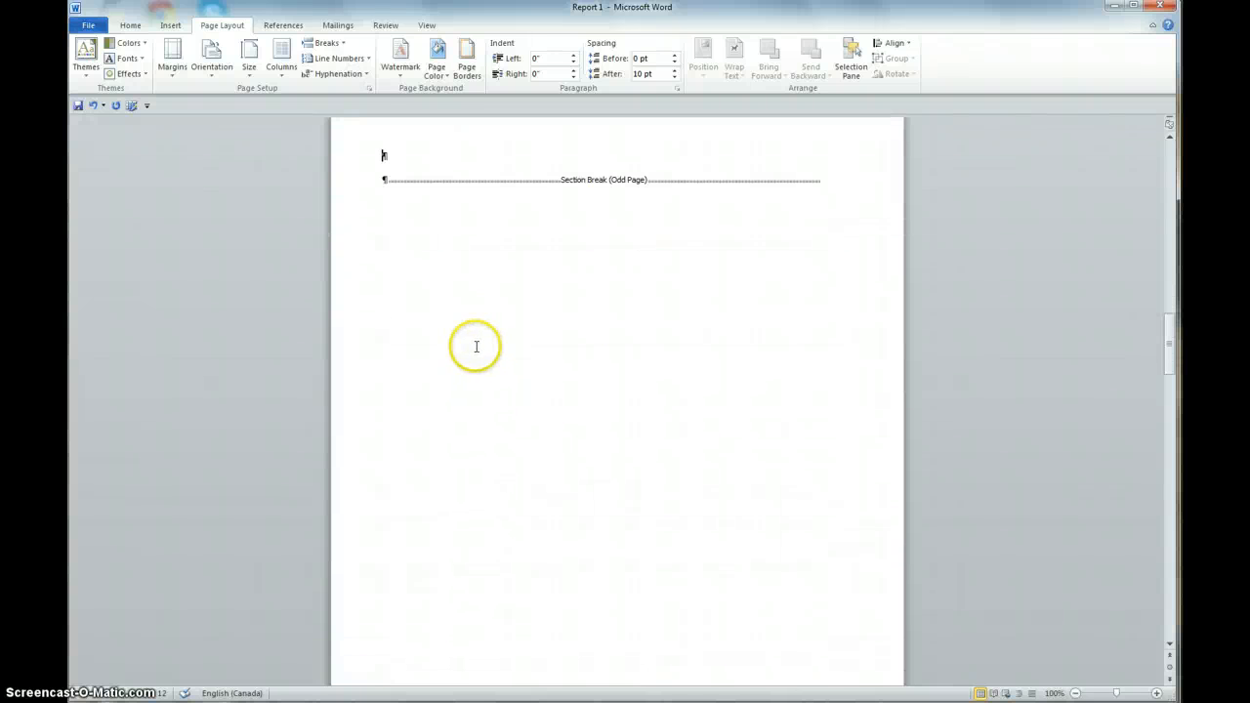
{"action": "scroll", "coordinate": [477, 346], "scroll_direction": "up", "scroll_amount": 10}
{"action": "scroll", "coordinate": [475, 351], "scroll_direction": "down", "scroll_amount": 4}
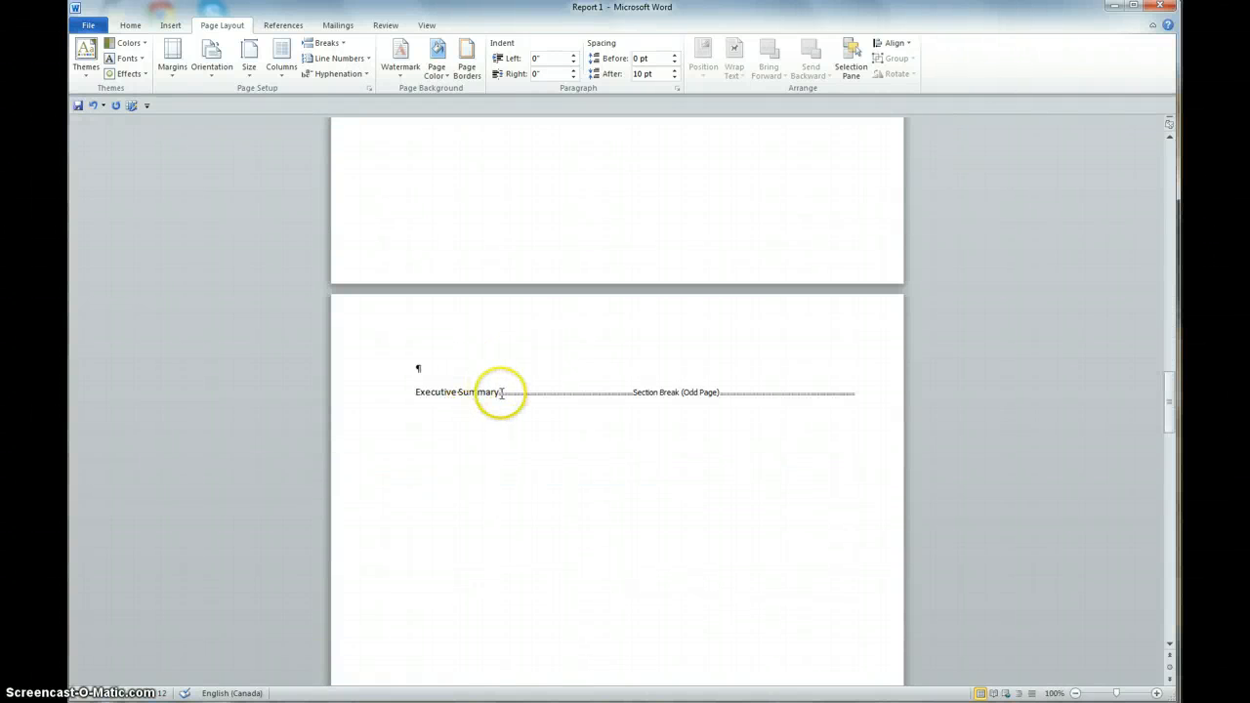
{"action": "left_click", "coordinate": [501, 393]}
{"action": "key", "text": "Return"}
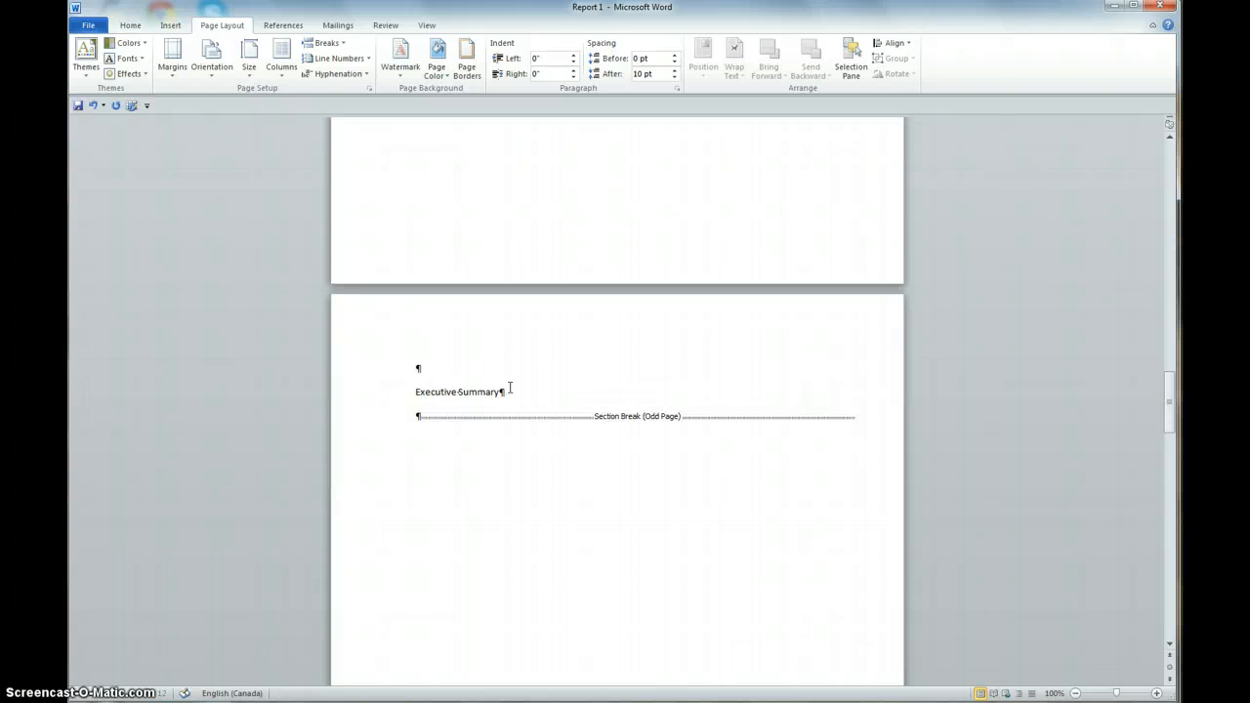
{"action": "key", "text": "Return"}
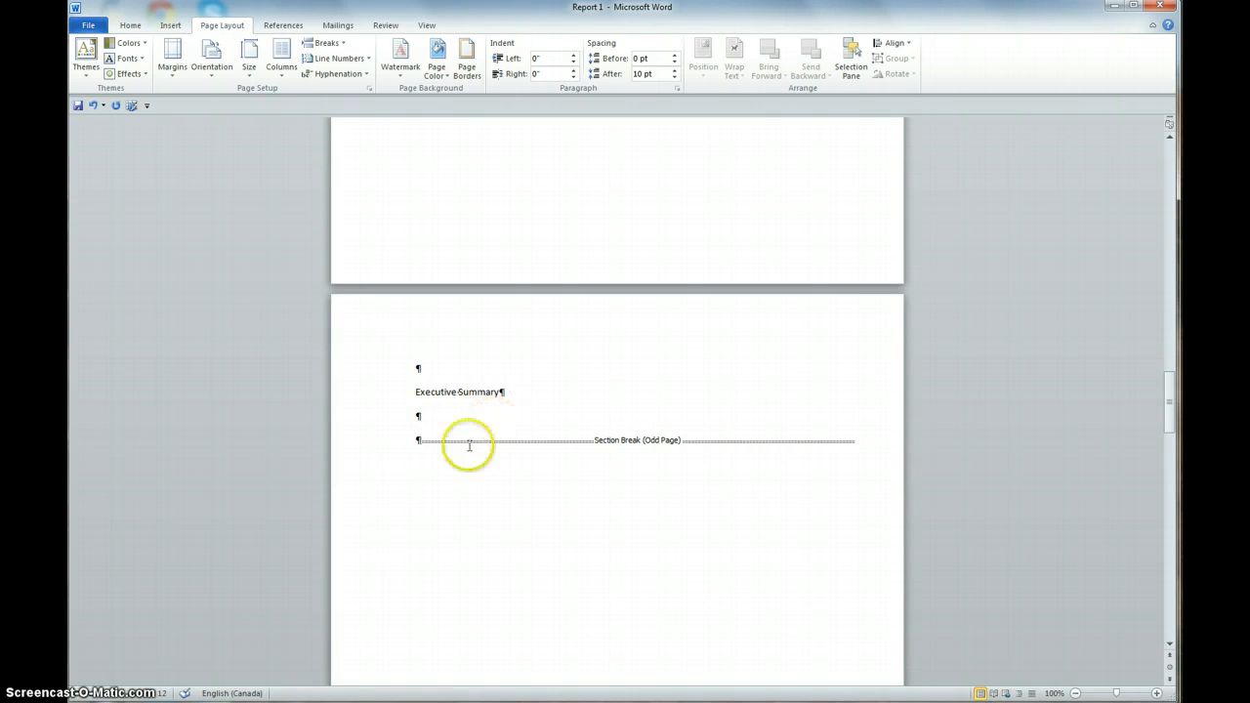
{"action": "left_click", "coordinate": [432, 416]}
{"action": "left_click", "coordinate": [326, 43]}
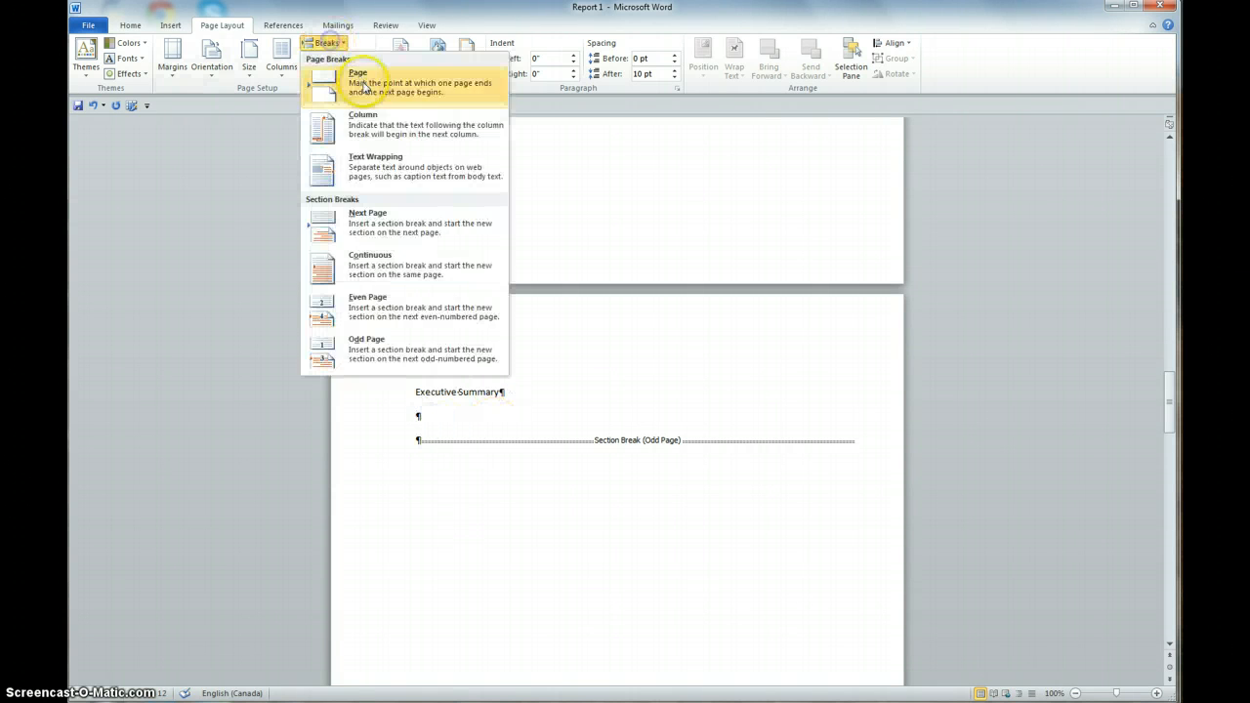
{"action": "left_click", "coordinate": [381, 166]}
Add two paragraphs after "Study Description" and insert a page break in the first one, ahead of the section break
{"action": "scroll", "coordinate": [476, 425], "scroll_direction": "down", "scroll_amount": 11}
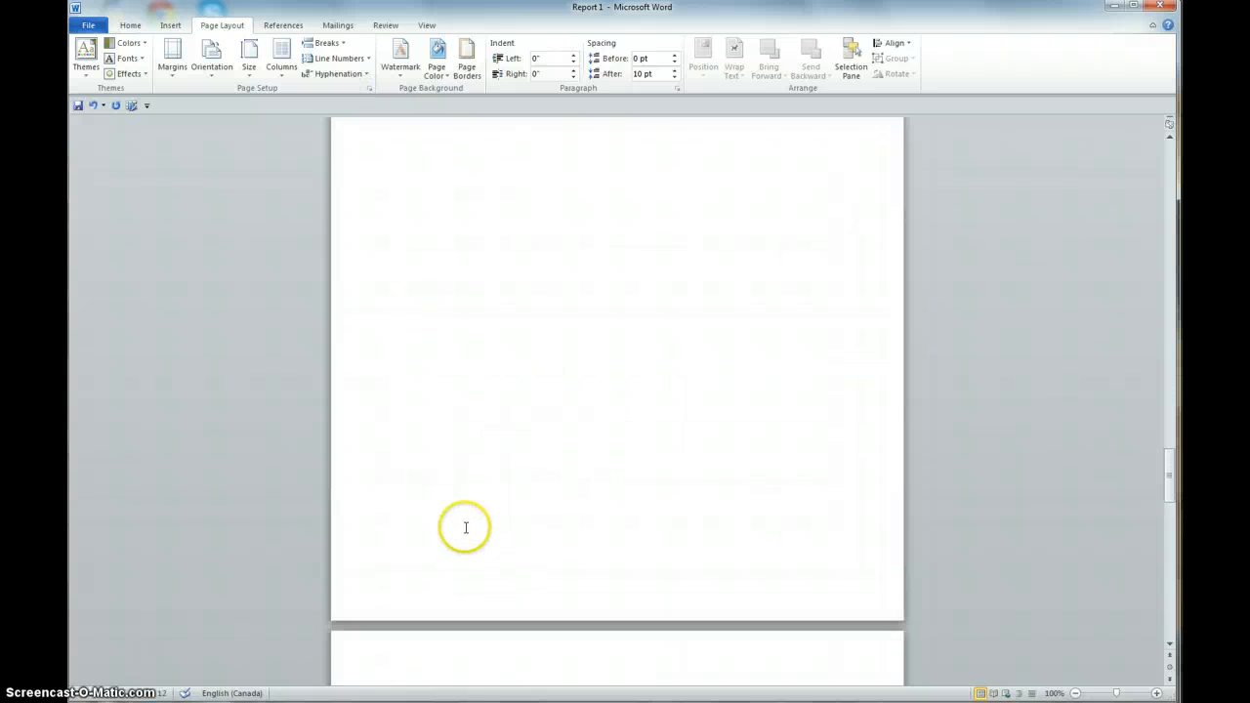
{"action": "left_click", "coordinate": [490, 459]}
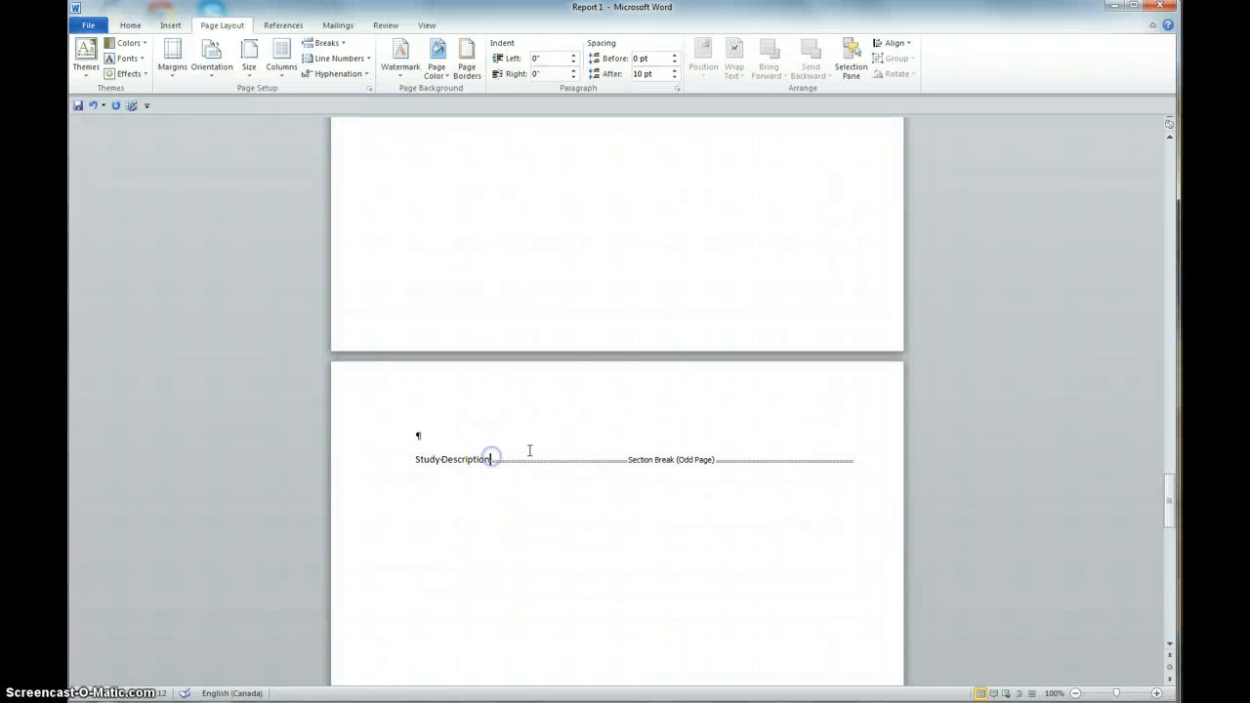
{"action": "key", "text": "Return"}
{"action": "key", "text": "Return"}
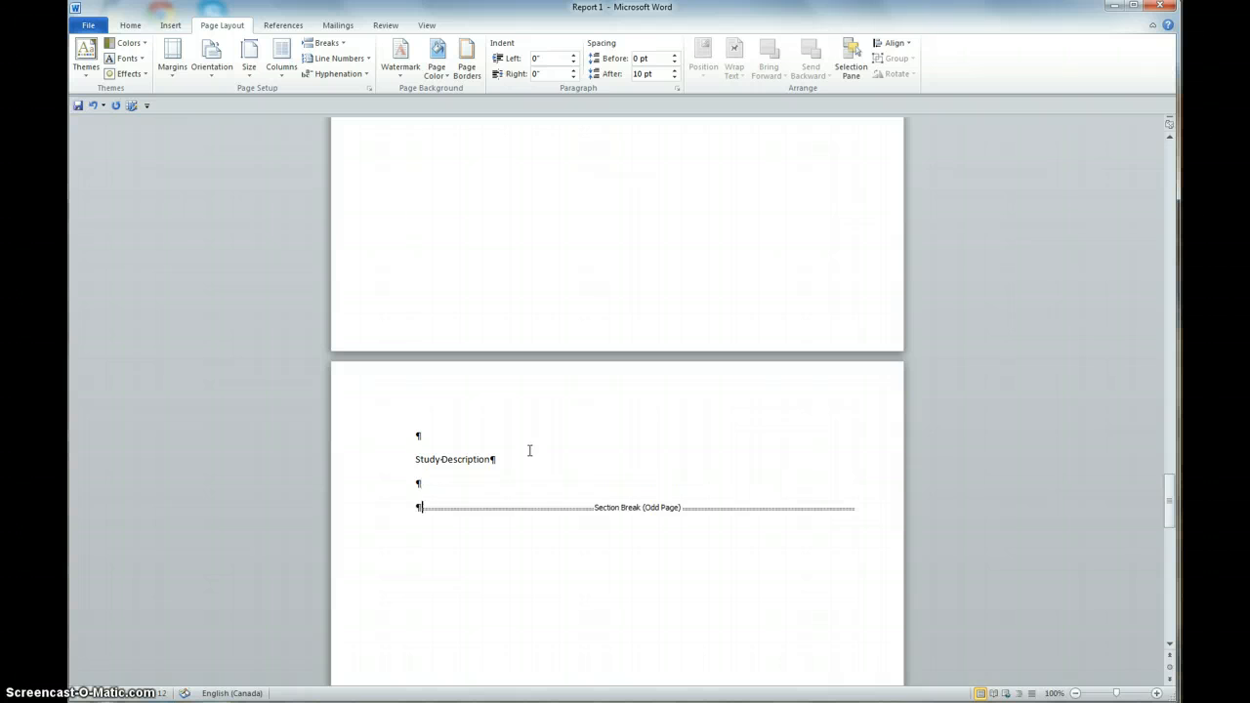
{"action": "left_click", "coordinate": [415, 486]}
{"action": "left_click", "coordinate": [333, 43]}
{"action": "left_click", "coordinate": [353, 71]}
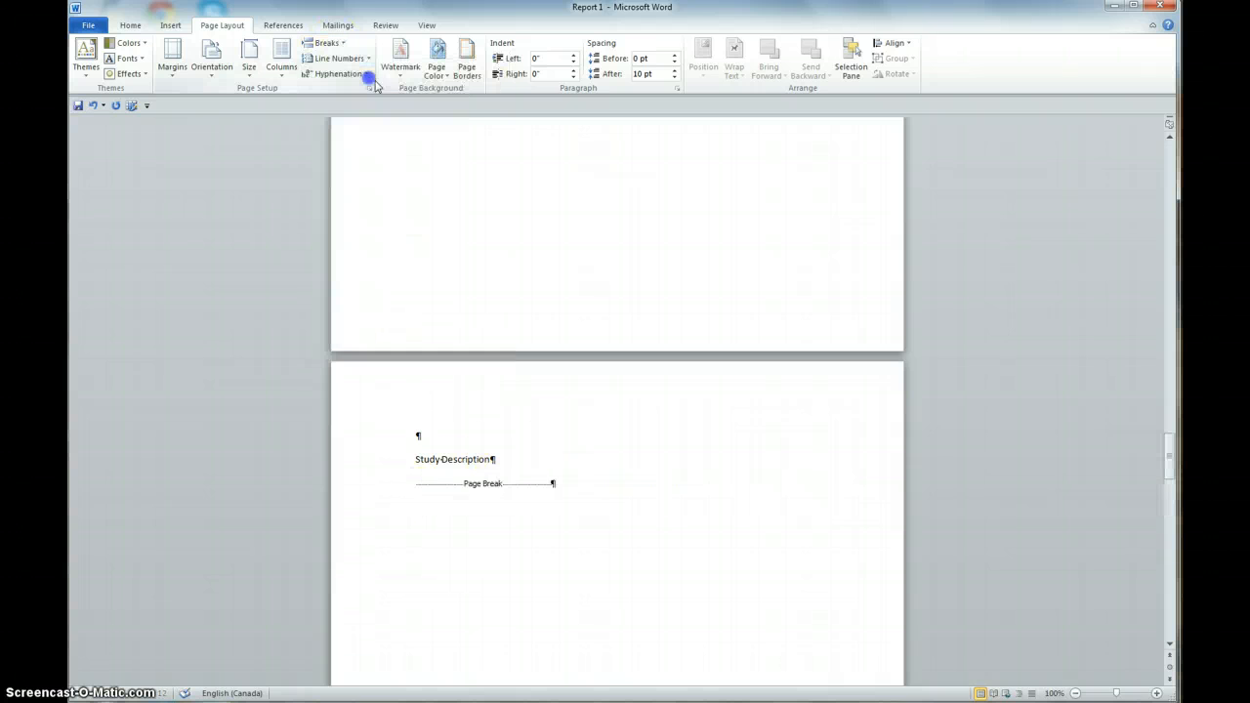
Review the page and section breaks from the Study Description page back to the Table of Contents page
{"action": "left_click", "coordinate": [606, 391]}
{"action": "scroll", "coordinate": [621, 422], "scroll_direction": "up", "scroll_amount": 10}
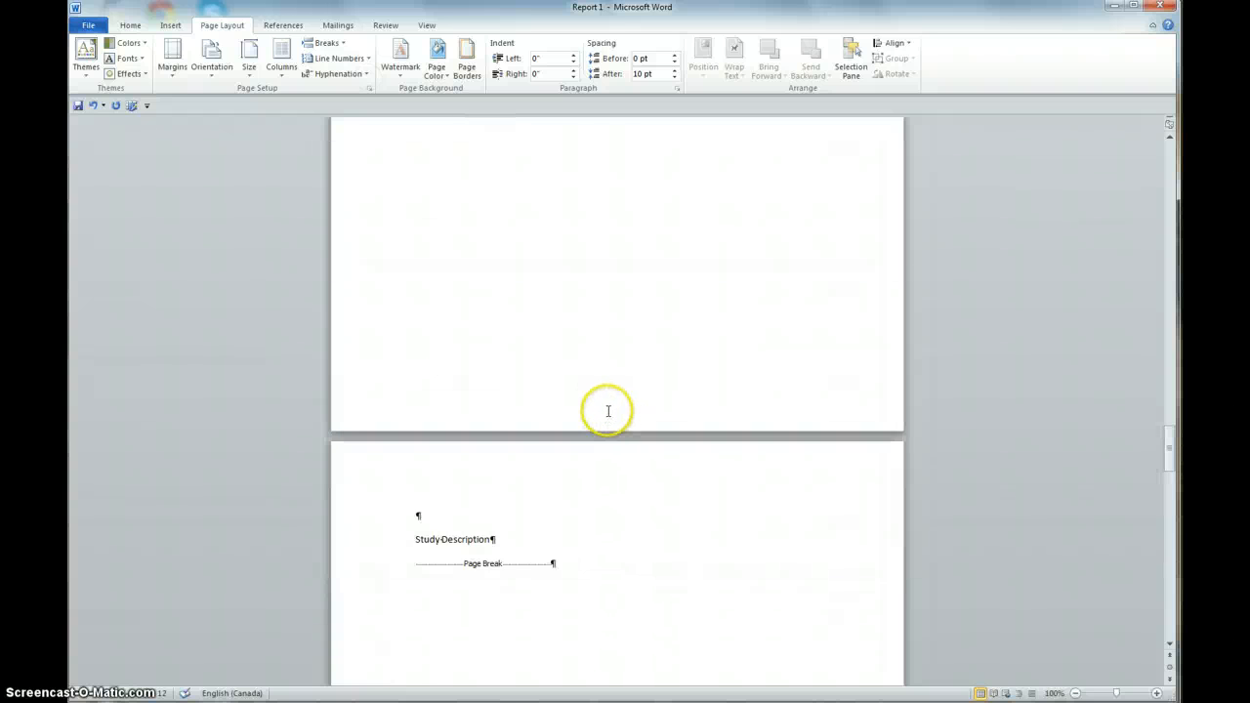
{"action": "scroll", "coordinate": [593, 403], "scroll_direction": "up", "scroll_amount": 20}
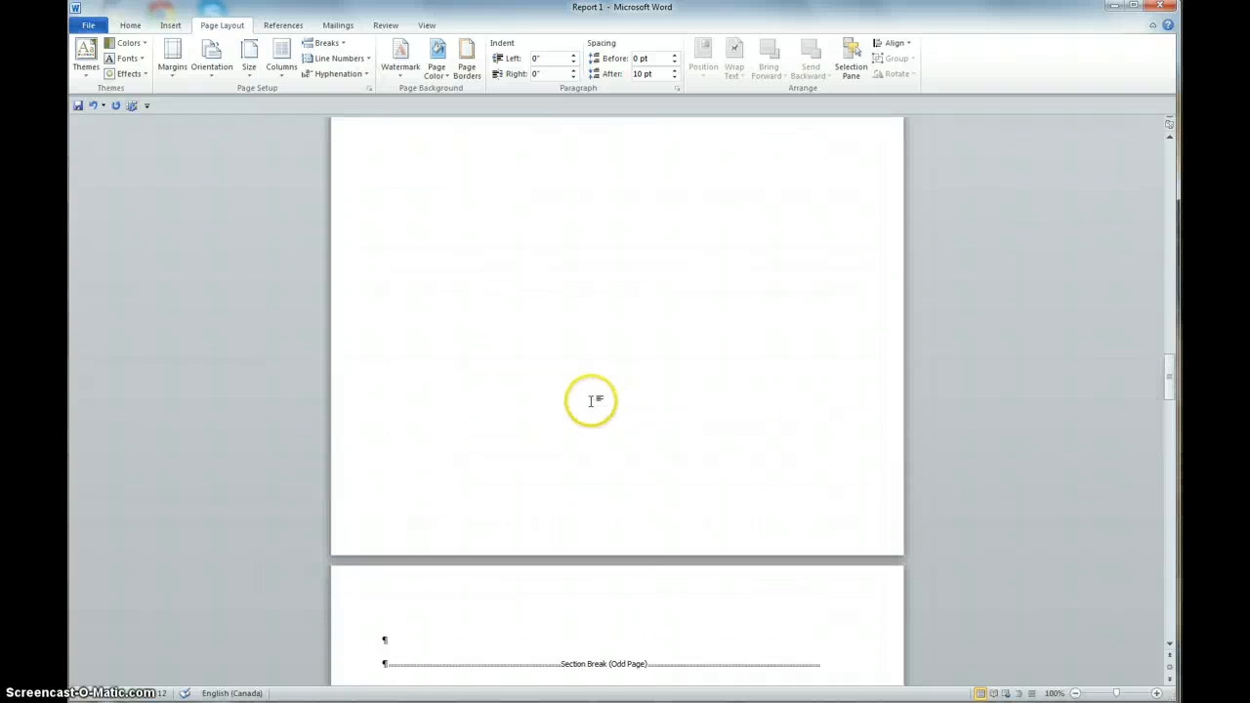
{"action": "scroll", "coordinate": [584, 400], "scroll_direction": "up", "scroll_amount": 15}
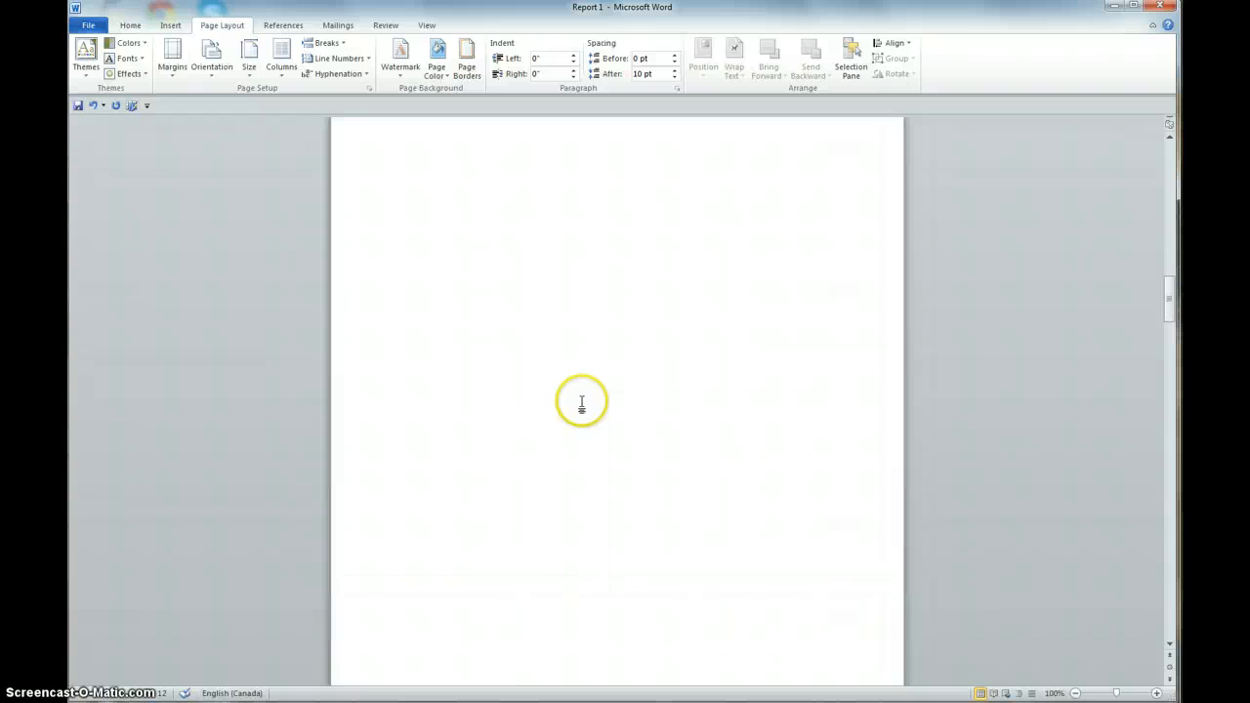
{"action": "scroll", "coordinate": [579, 395], "scroll_direction": "up", "scroll_amount": 12}
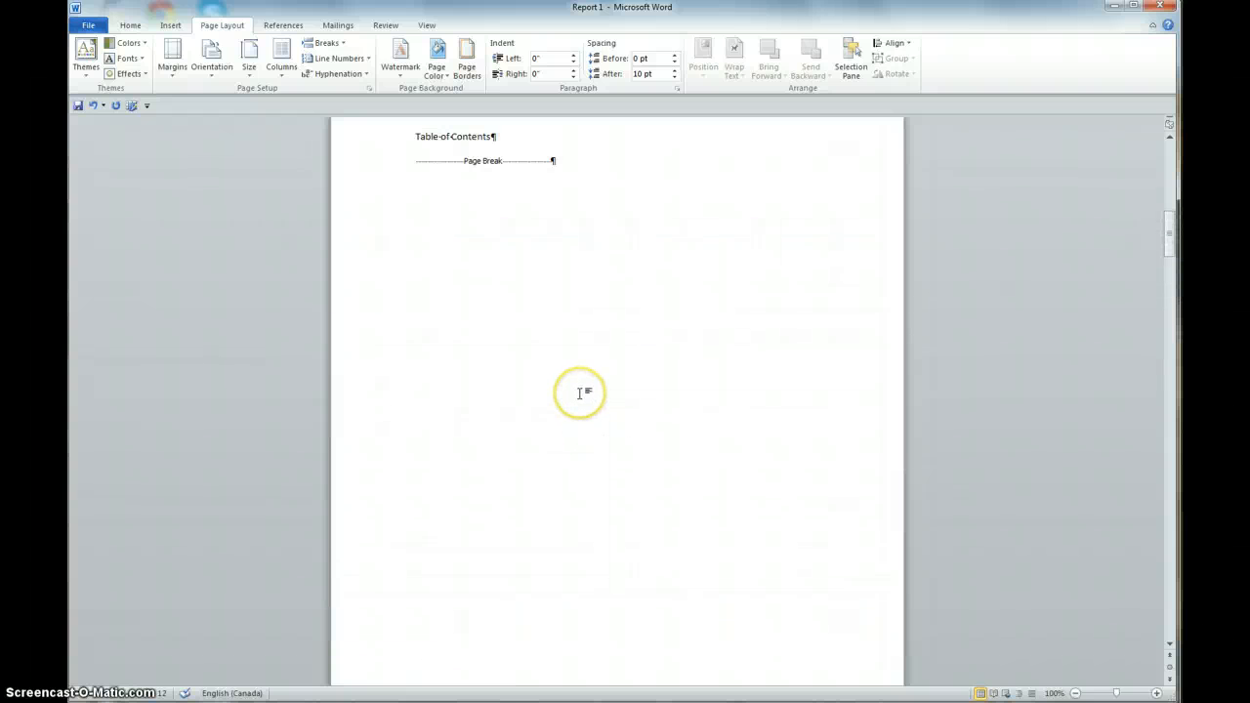
{"action": "scroll", "coordinate": [577, 382], "scroll_direction": "up", "scroll_amount": 1}
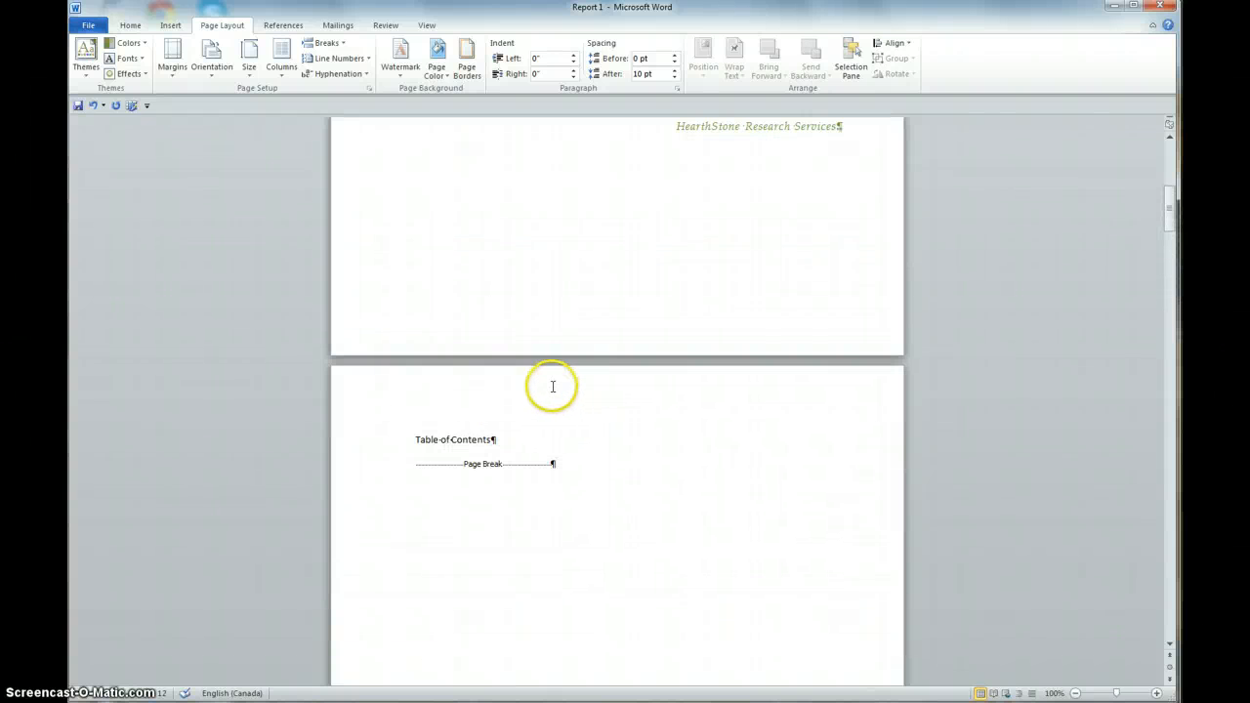
{"action": "scroll", "coordinate": [532, 449], "scroll_direction": "down", "scroll_amount": 3}
{"action": "scroll", "coordinate": [545, 493], "scroll_direction": "down", "scroll_amount": 15}
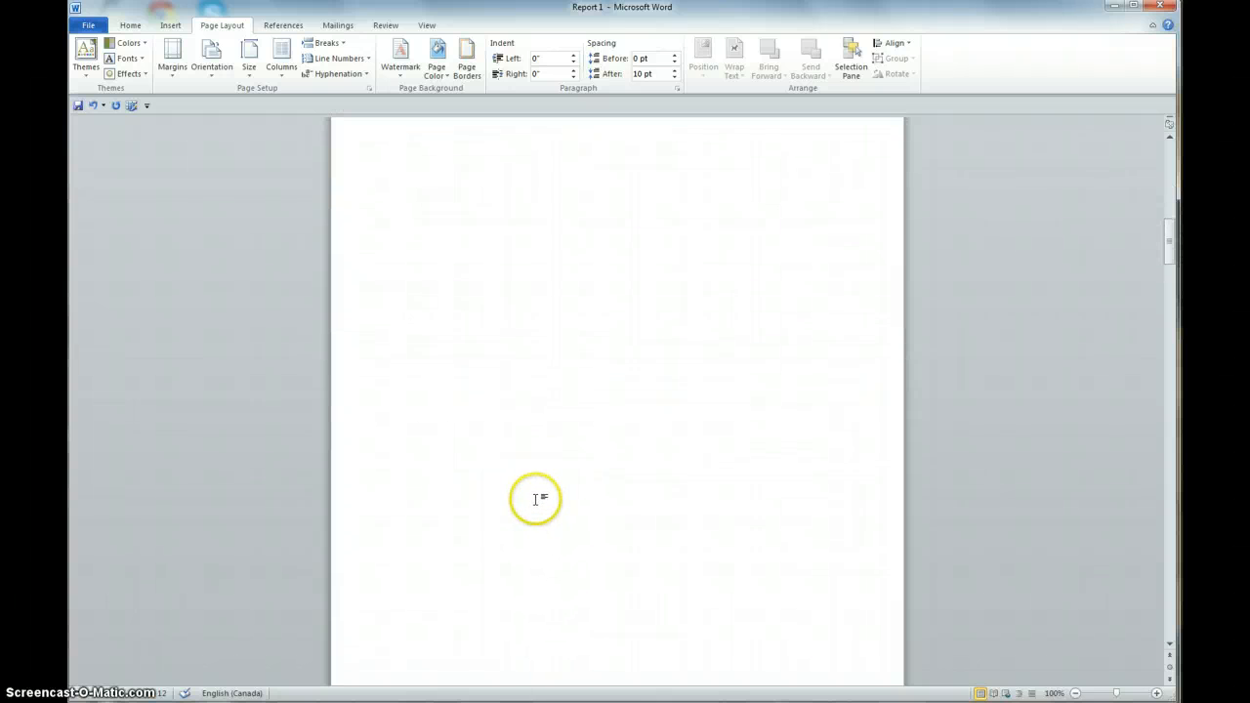
{"action": "scroll", "coordinate": [535, 498], "scroll_direction": "up", "scroll_amount": 11}
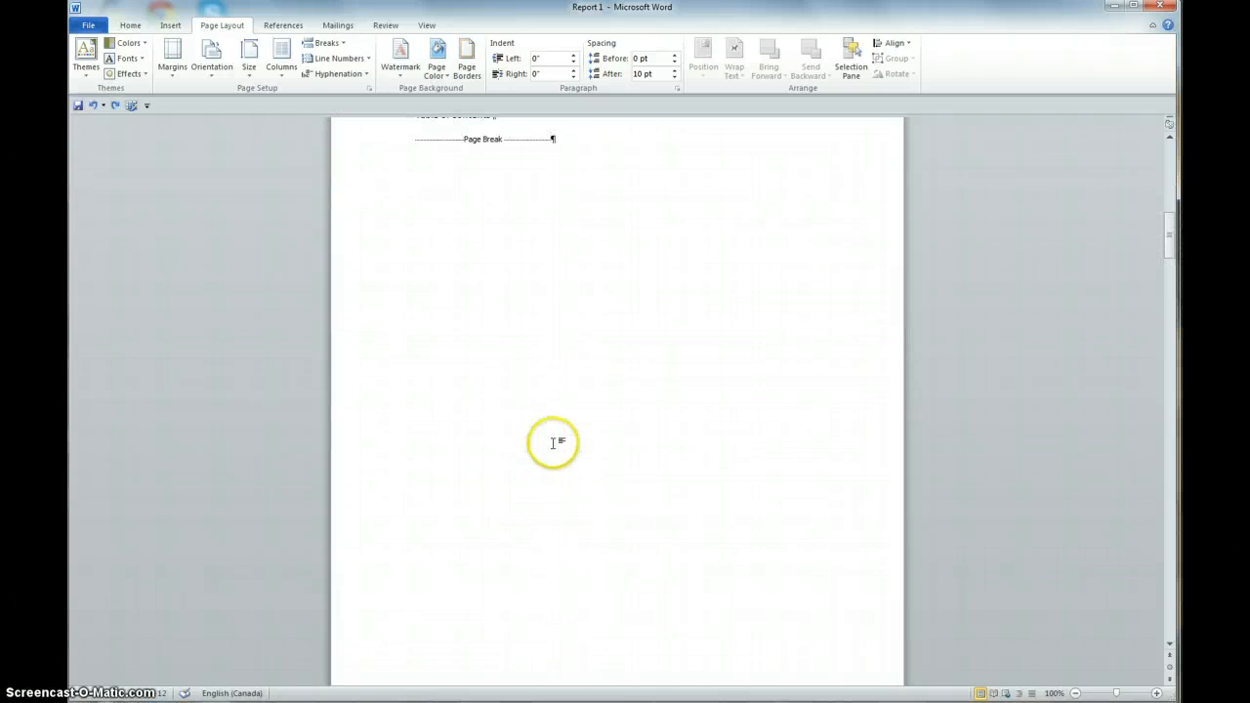
{"action": "scroll", "coordinate": [576, 600], "scroll_direction": "down", "scroll_amount": 8}
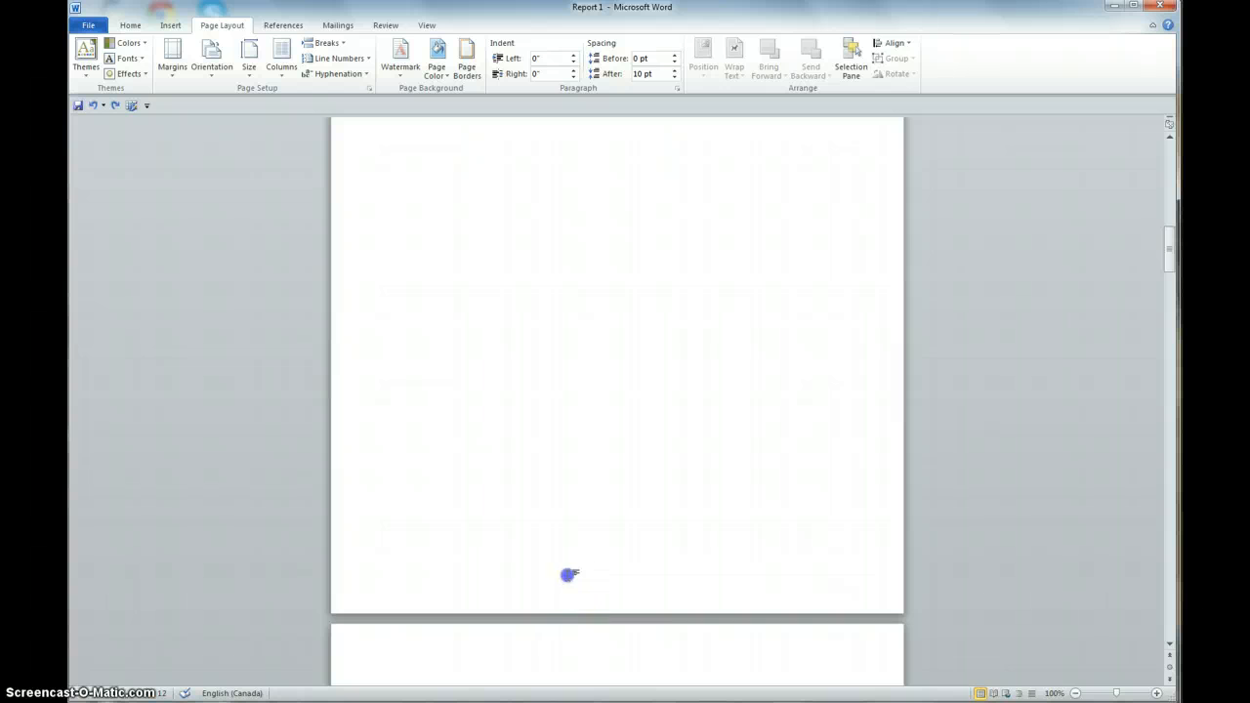
{"action": "scroll", "coordinate": [576, 562], "scroll_direction": "up", "scroll_amount": 8}
{"action": "scroll", "coordinate": [579, 533], "scroll_direction": "up", "scroll_amount": 1}
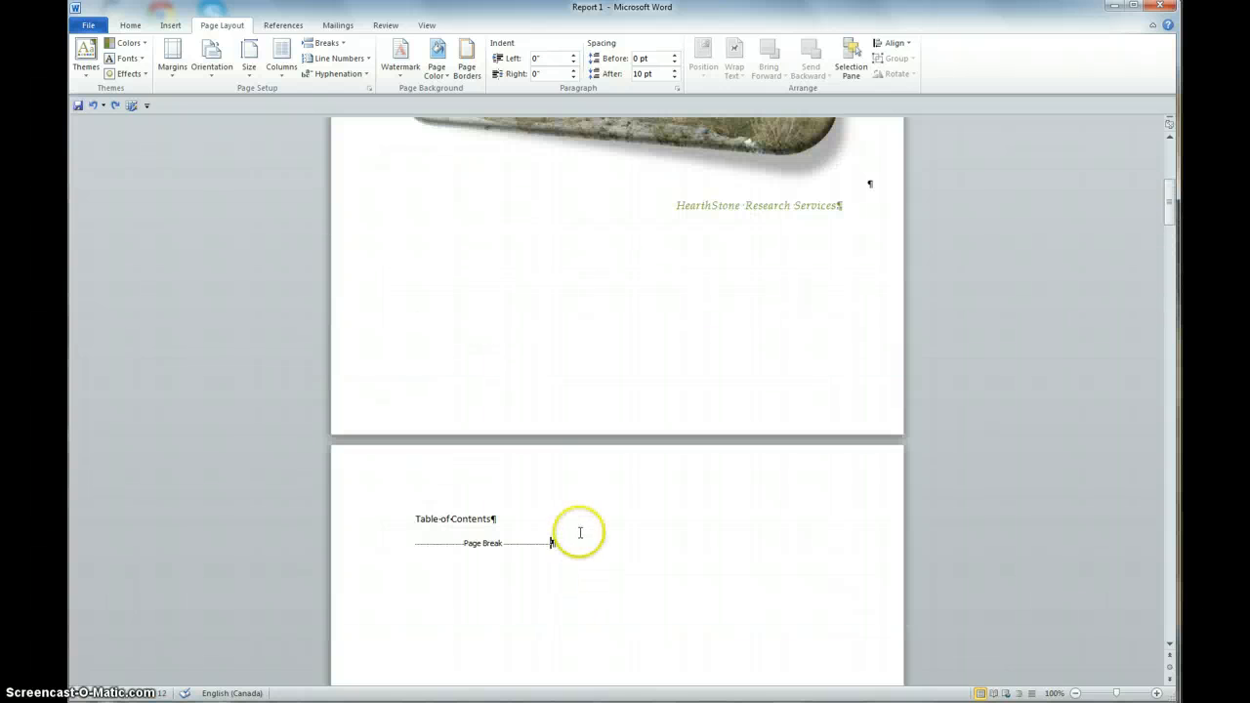
Open the first-page footer of Section 2 below the Table of Contents and unlink it from the previous section
{"action": "scroll", "coordinate": [547, 537], "scroll_direction": "down", "scroll_amount": 3}
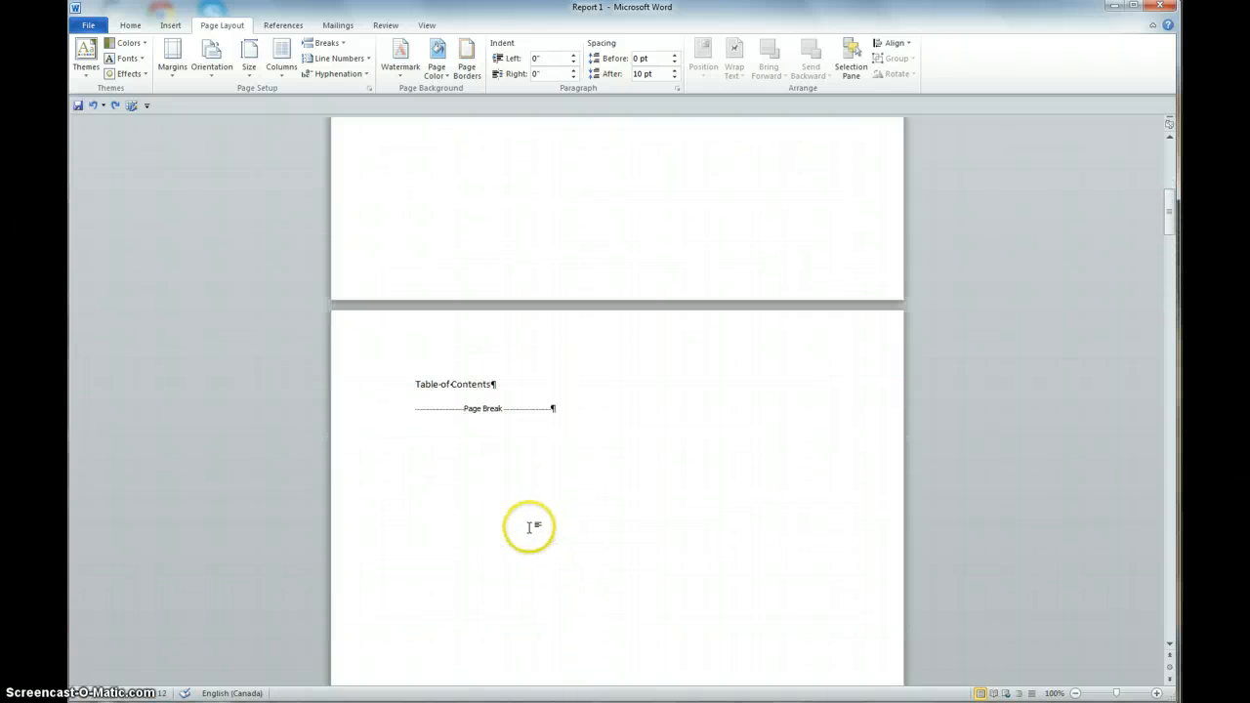
{"action": "scroll", "coordinate": [644, 515], "scroll_direction": "down", "scroll_amount": 6}
{"action": "double_click", "coordinate": [644, 515]}
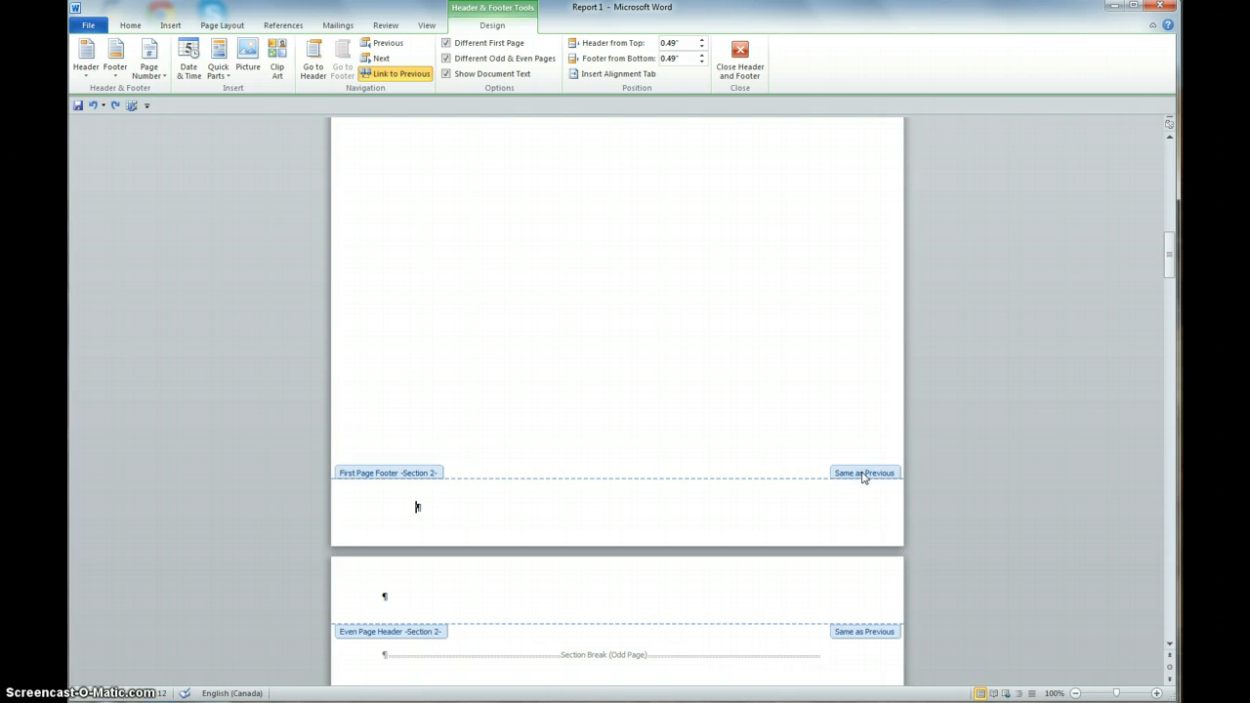
{"action": "left_click", "coordinate": [396, 74]}
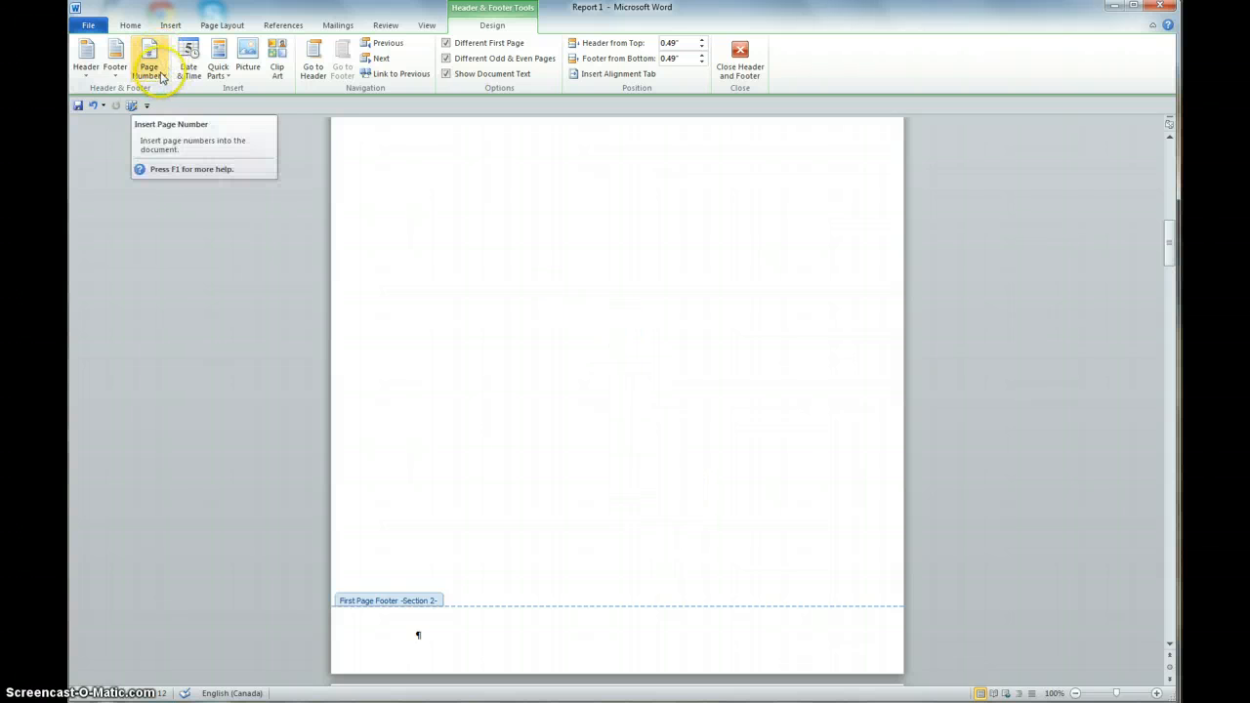
{"action": "left_click", "coordinate": [149, 68]}
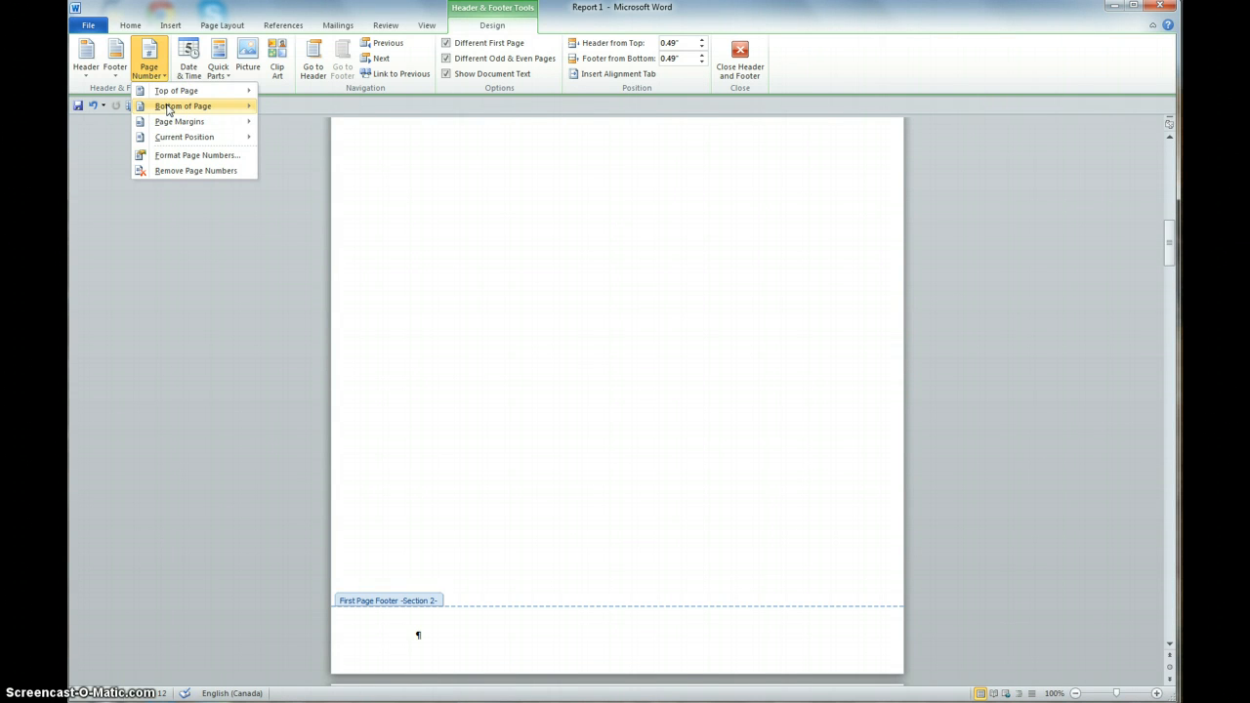
{"action": "mouse_move", "coordinate": [167, 110]}
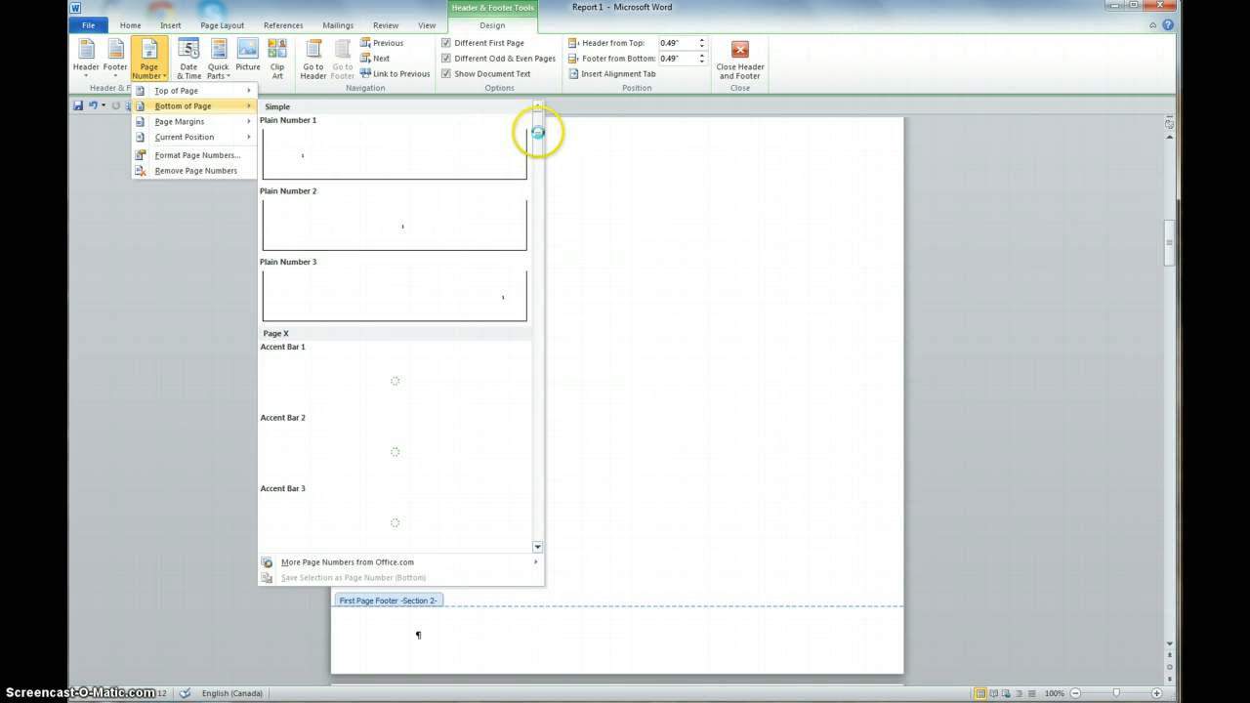
{"action": "left_click_drag", "start_coordinate": [538, 131], "coordinate": [536, 231]}
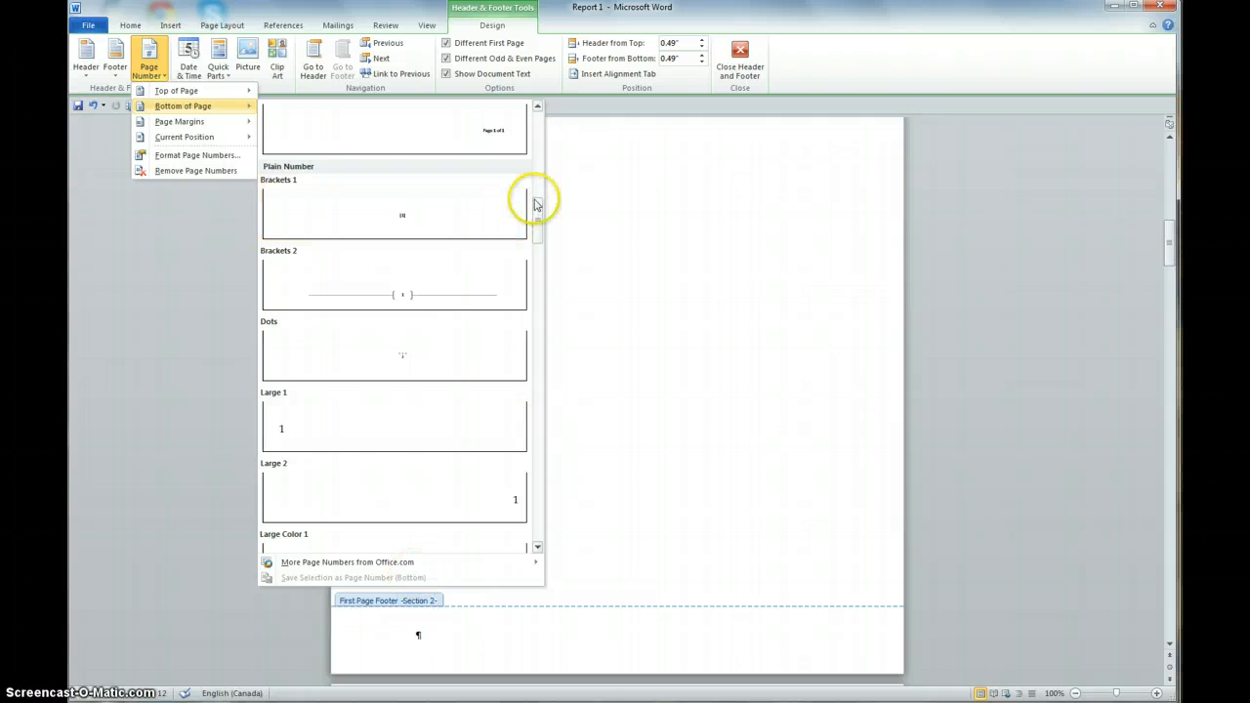
{"action": "left_click_drag", "start_coordinate": [535, 210], "coordinate": [528, 127]}
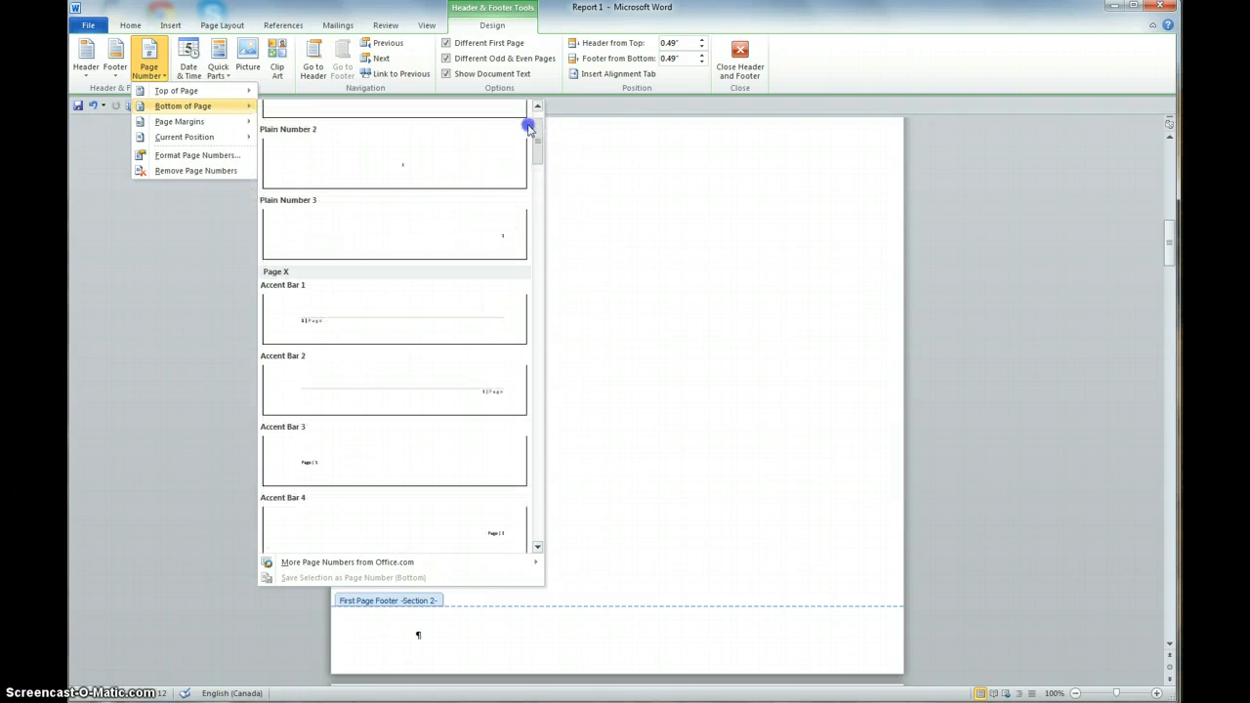
Insert the "HearthStone - Odd TOC" footer into the first-page footer of Section 2
{"action": "left_click", "coordinate": [113, 72]}
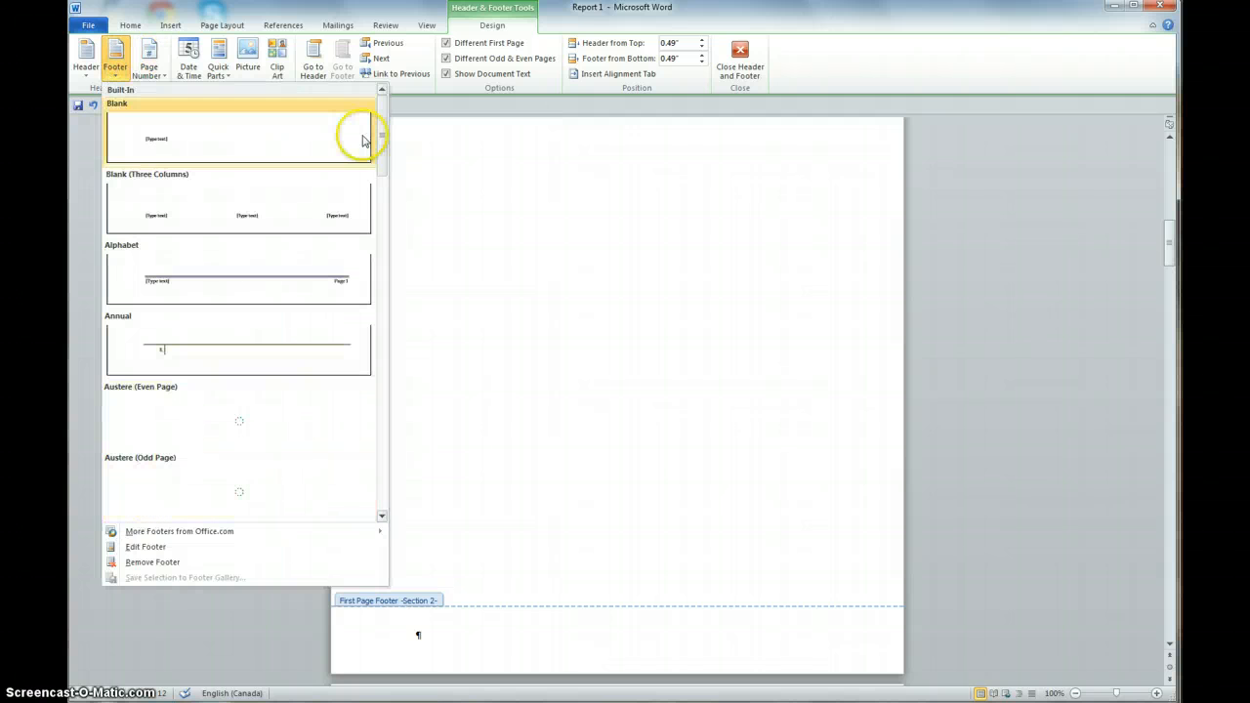
{"action": "left_click_drag", "start_coordinate": [381, 152], "coordinate": [387, 488]}
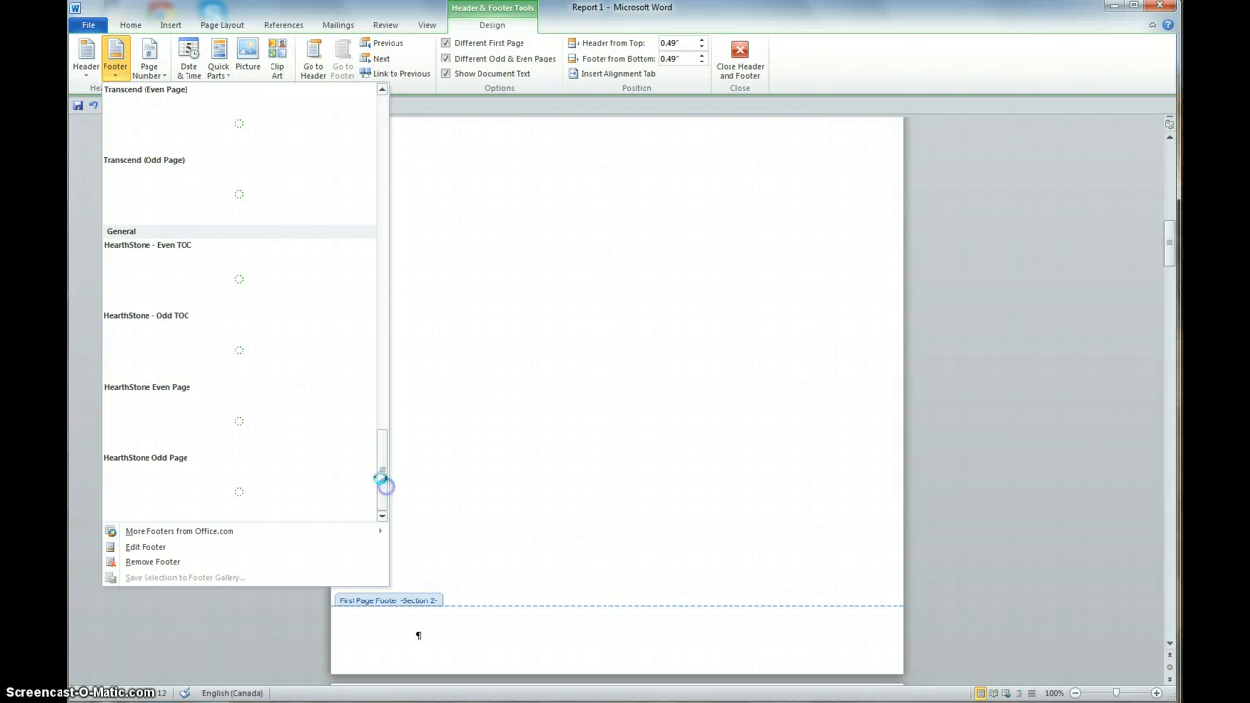
{"action": "left_click", "coordinate": [146, 329]}
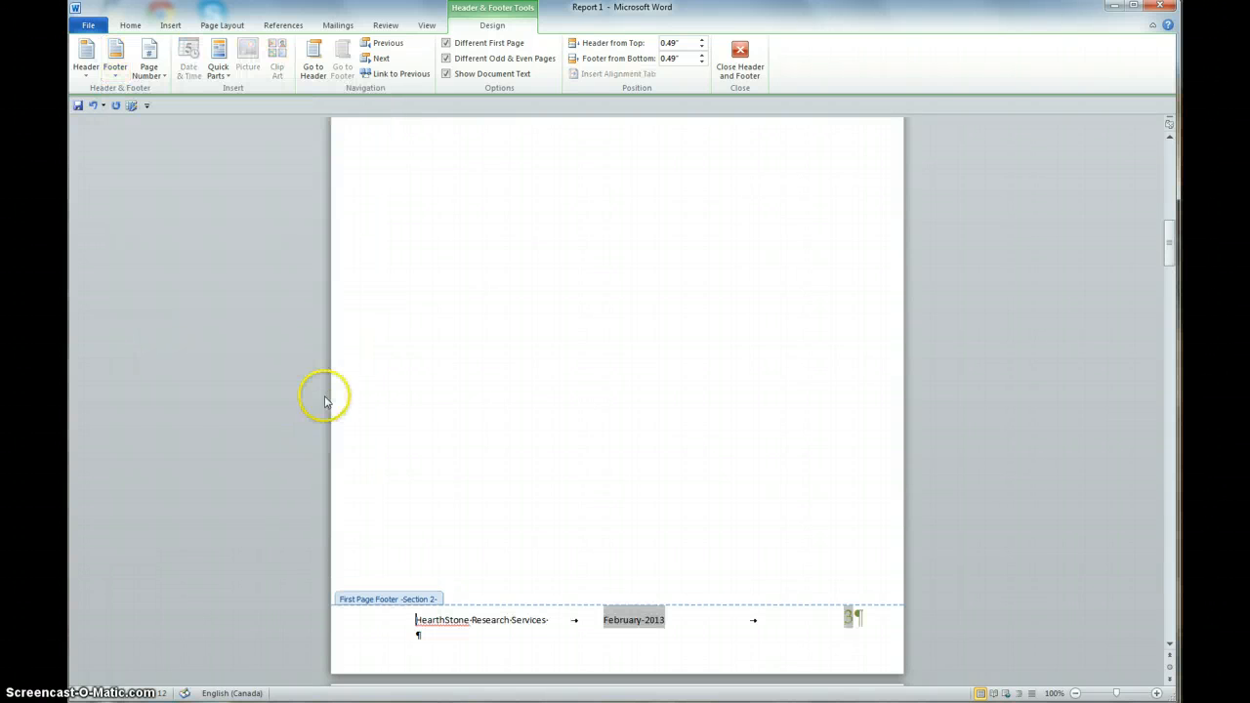
Set the page number format of Section 2 to lowercase Roman numerals (i, ii, iii), continuing from the previous section
{"action": "left_click", "coordinate": [159, 78]}
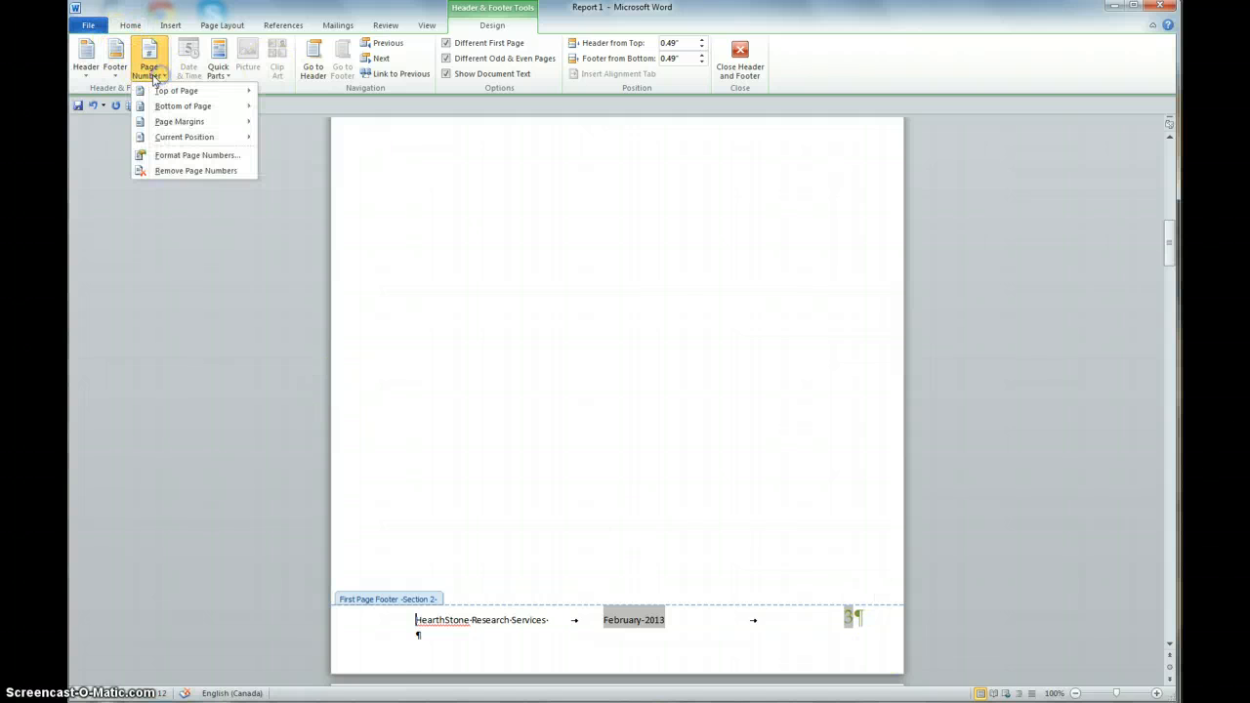
{"action": "left_click", "coordinate": [166, 158]}
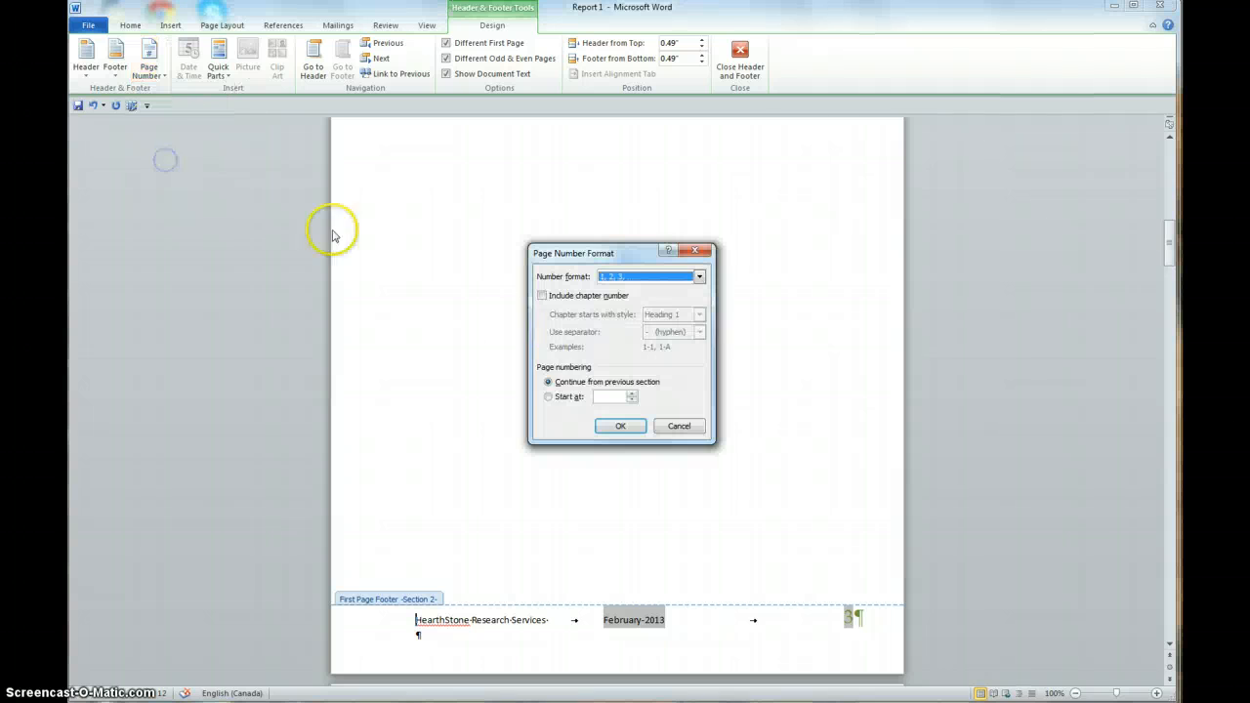
{"action": "left_click", "coordinate": [700, 275]}
{"action": "left_click", "coordinate": [617, 327]}
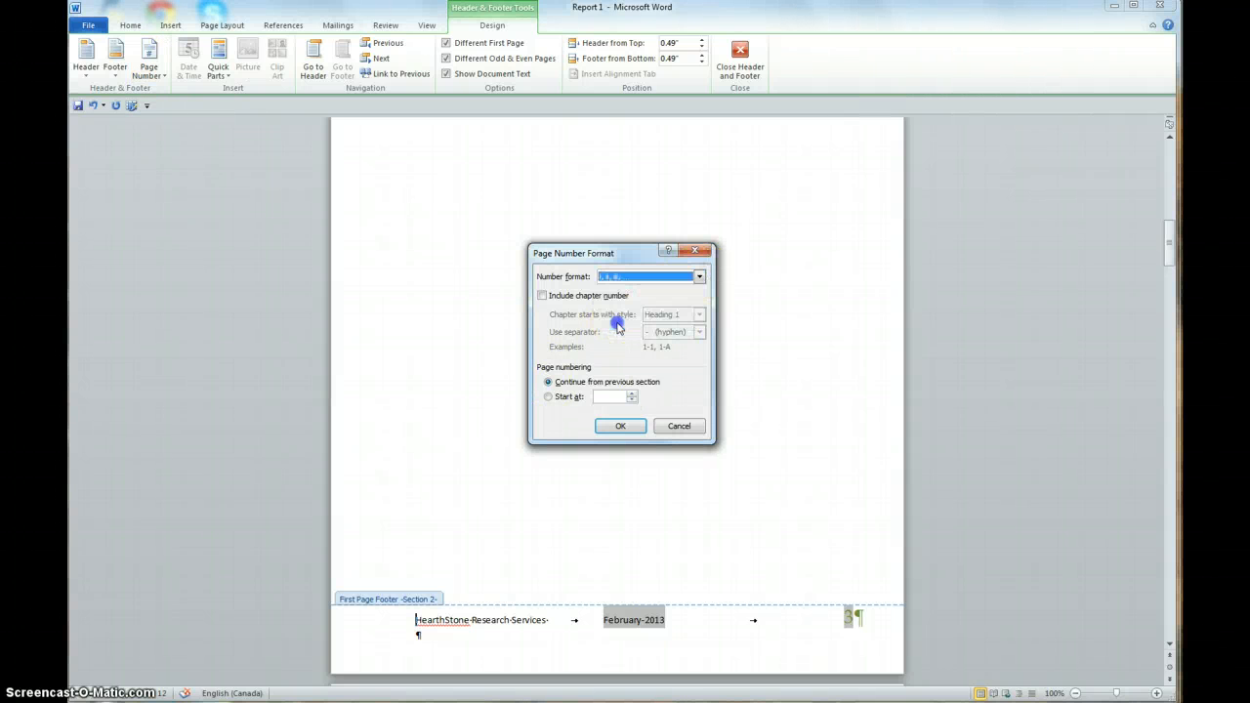
{"action": "left_click", "coordinate": [615, 428]}
{"action": "scroll", "coordinate": [595, 466], "scroll_direction": "down", "scroll_amount": 8}
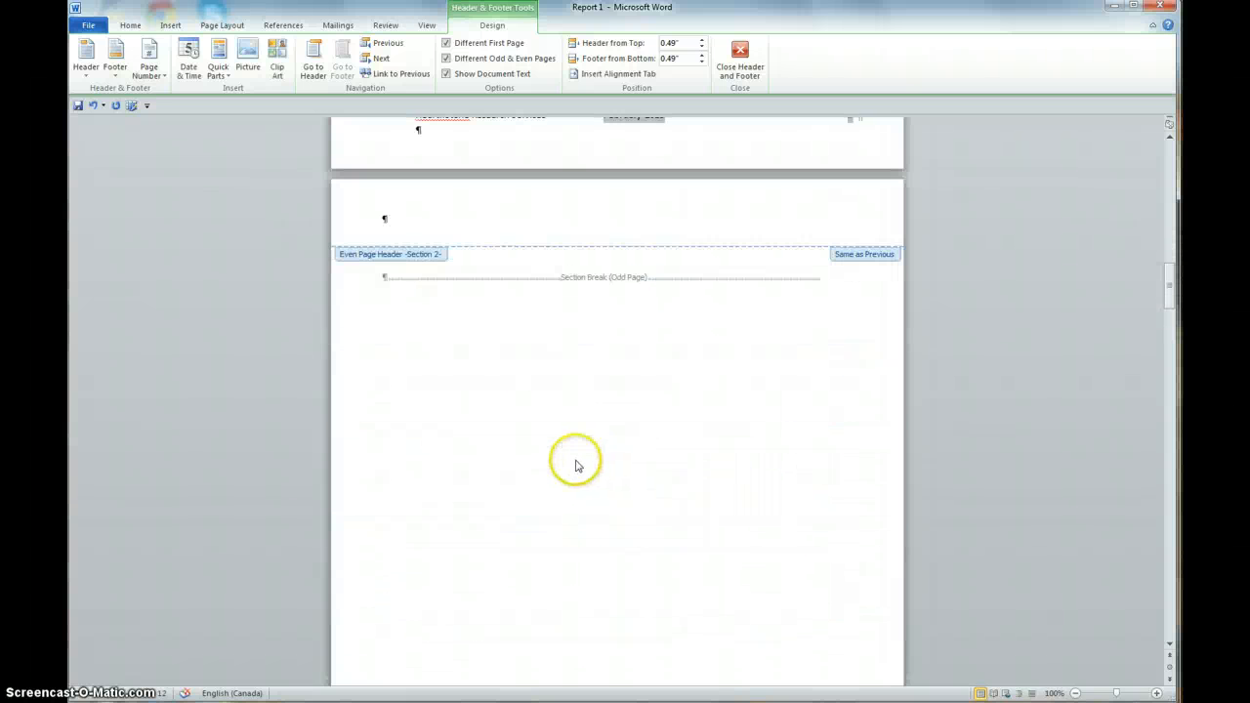
Open the even-page footer of Section 2 and unlink it from the previous section
{"action": "scroll", "coordinate": [576, 465], "scroll_direction": "down", "scroll_amount": 8}
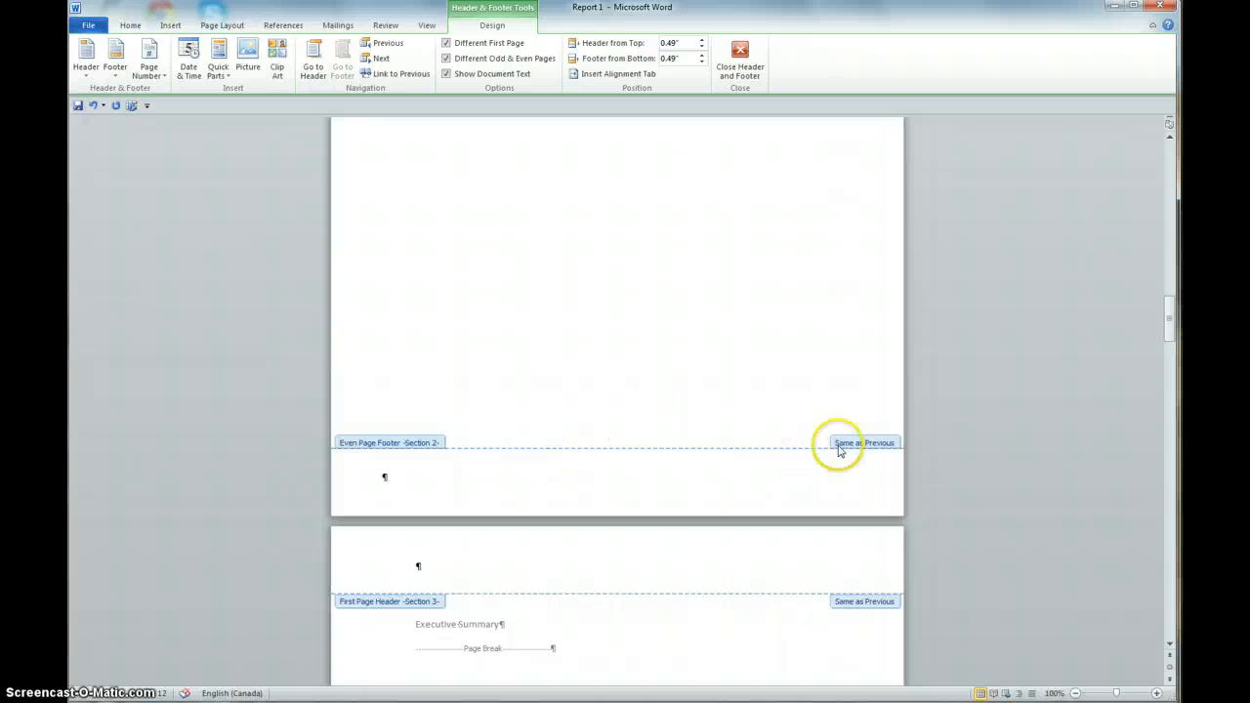
{"action": "left_click", "coordinate": [638, 477]}
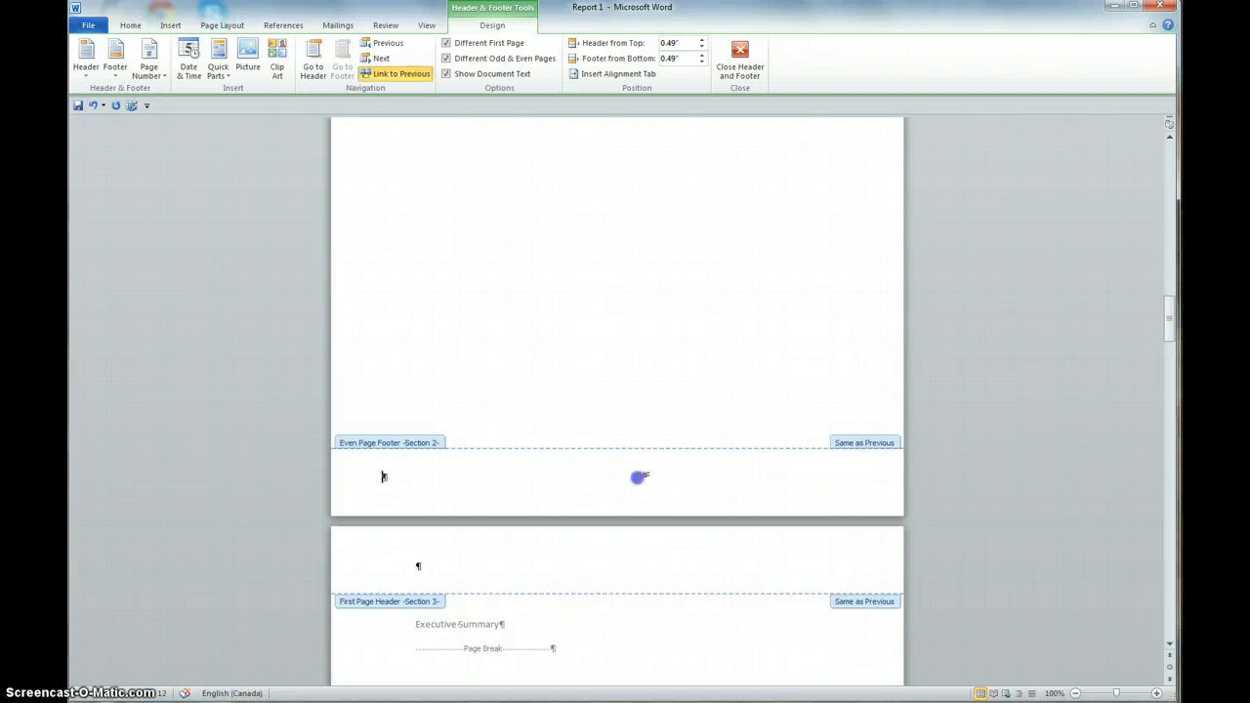
{"action": "left_click", "coordinate": [401, 78]}
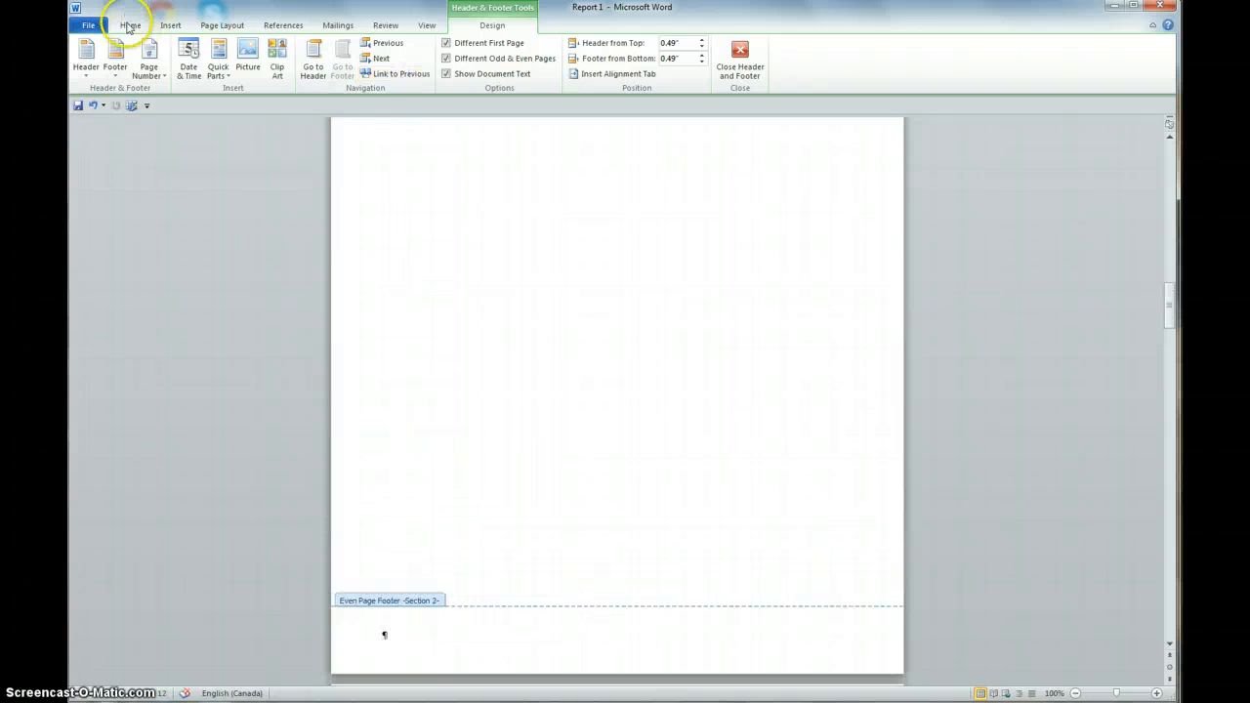
{"action": "left_click", "coordinate": [116, 73]}
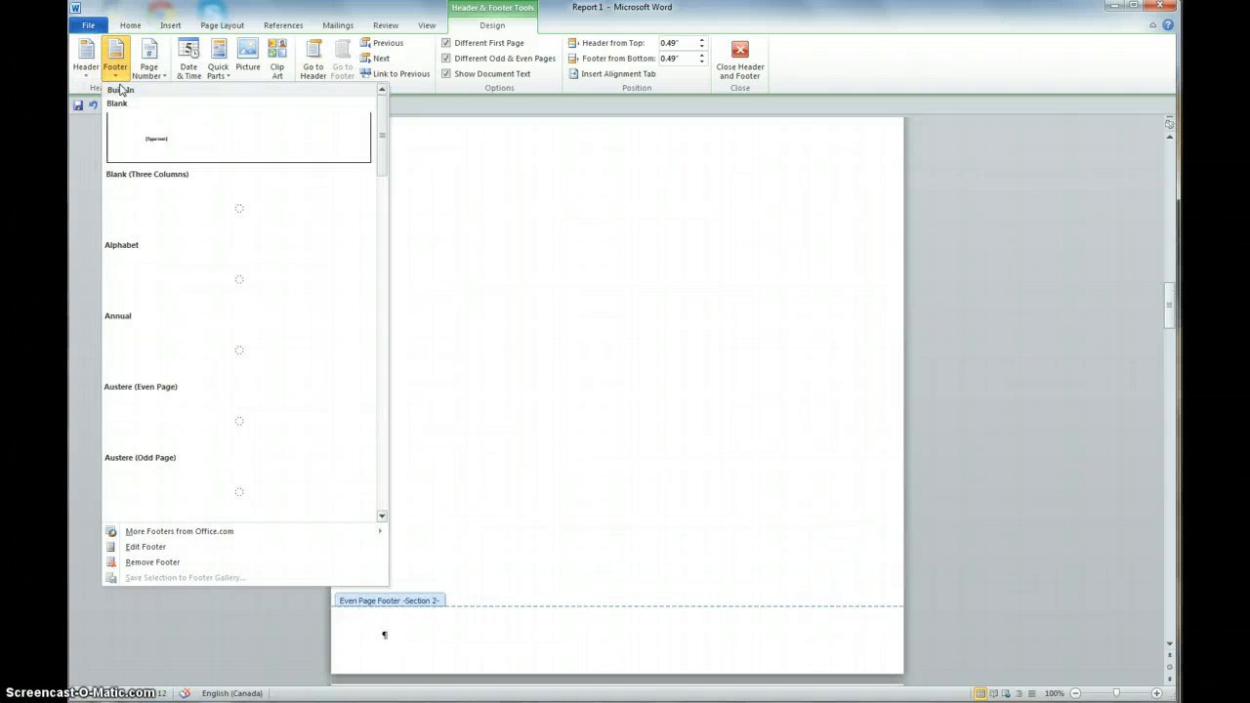
{"action": "scroll", "coordinate": [341, 124], "scroll_direction": "down", "scroll_amount": 1}
{"action": "left_click_drag", "start_coordinate": [379, 144], "coordinate": [368, 262]}
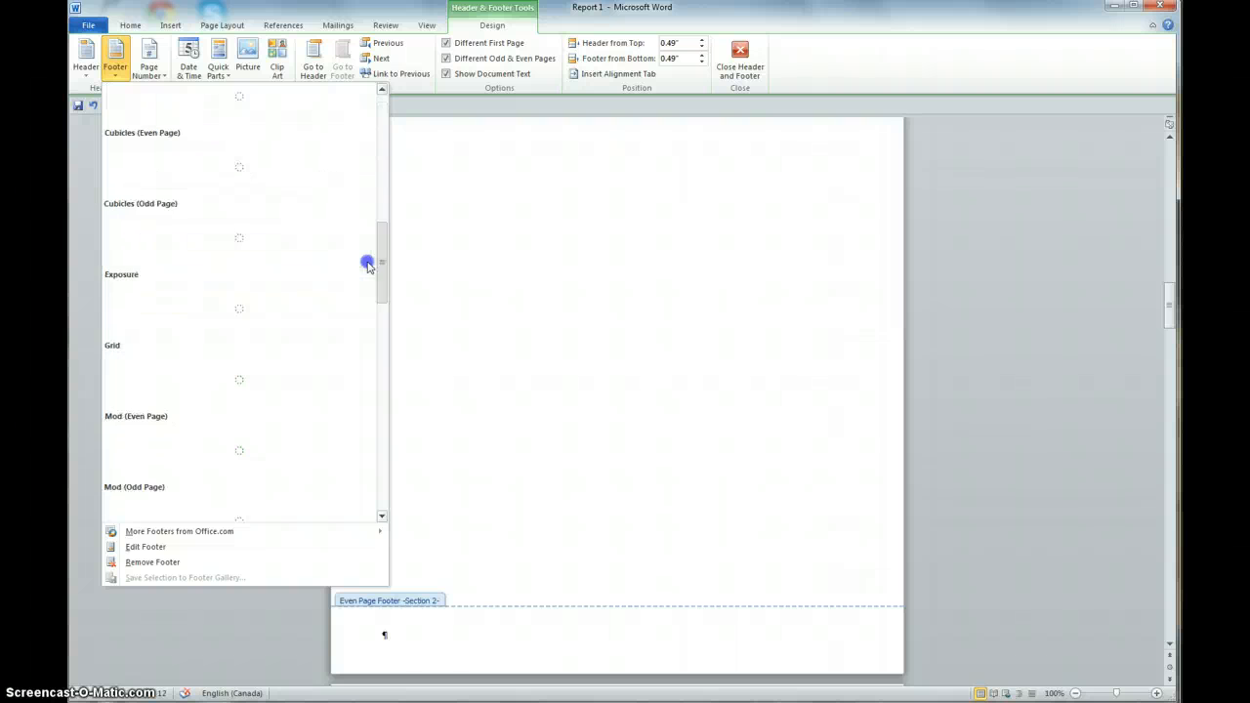
{"action": "left_click", "coordinate": [369, 261]}
Insert the "HearthStone - Even TOC" footer into the even-page footer of Section 2
{"action": "left_click", "coordinate": [116, 67]}
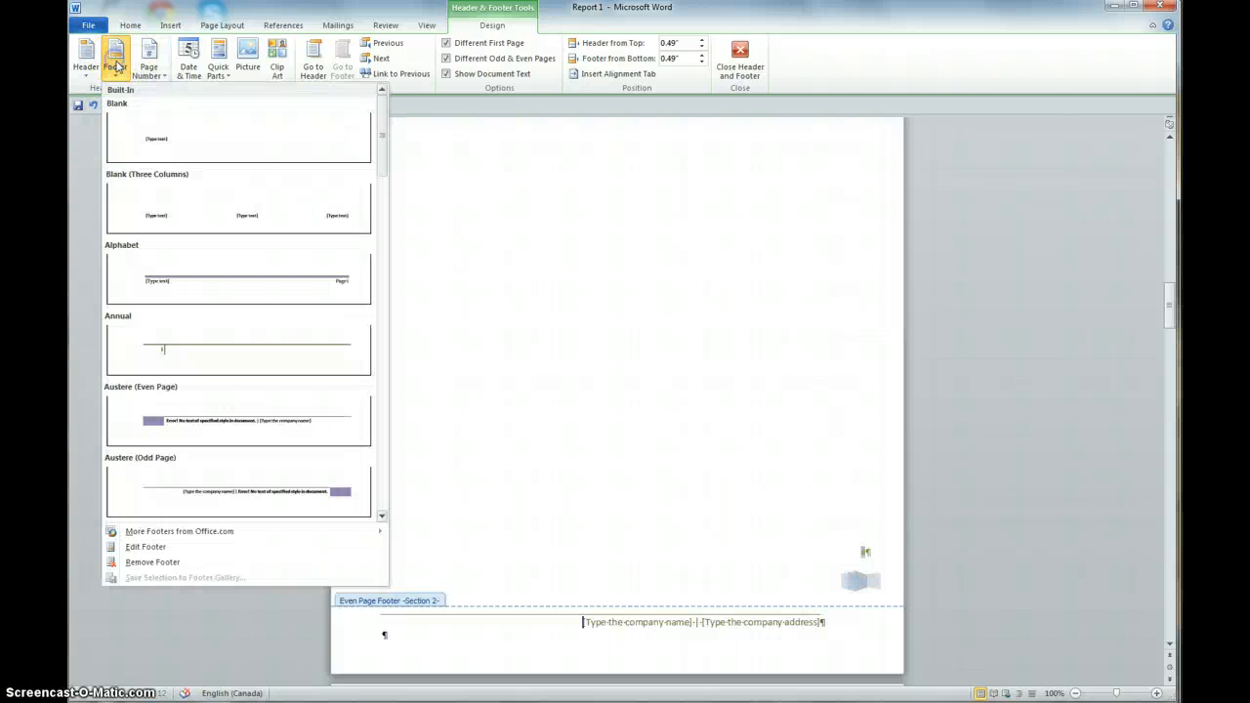
{"action": "left_click_drag", "start_coordinate": [381, 146], "coordinate": [381, 441]}
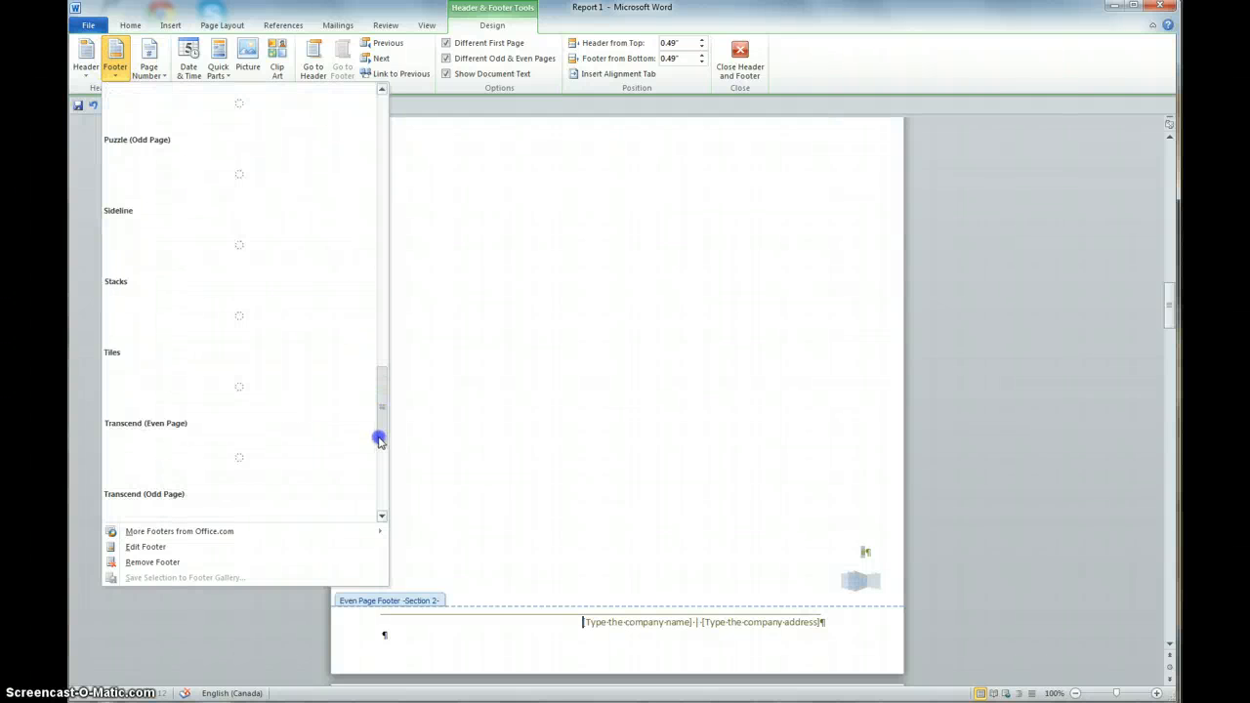
{"action": "left_click_drag", "start_coordinate": [385, 488], "coordinate": [381, 508]}
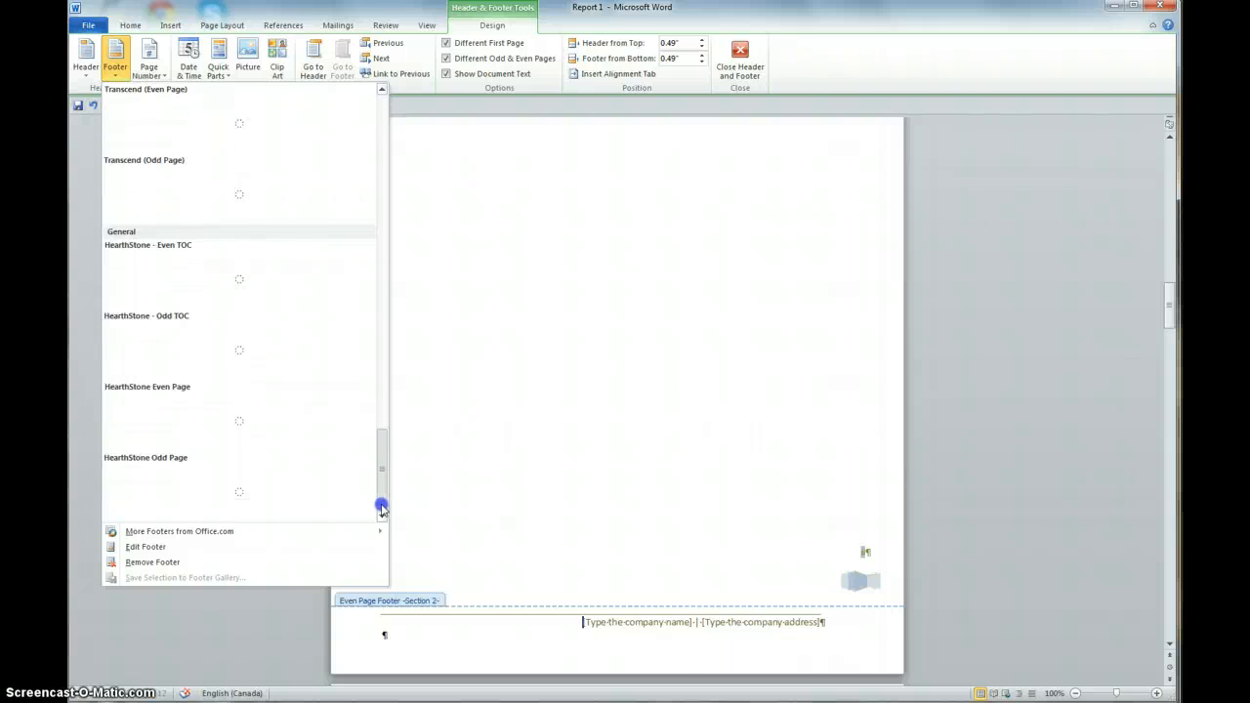
{"action": "left_click", "coordinate": [149, 265]}
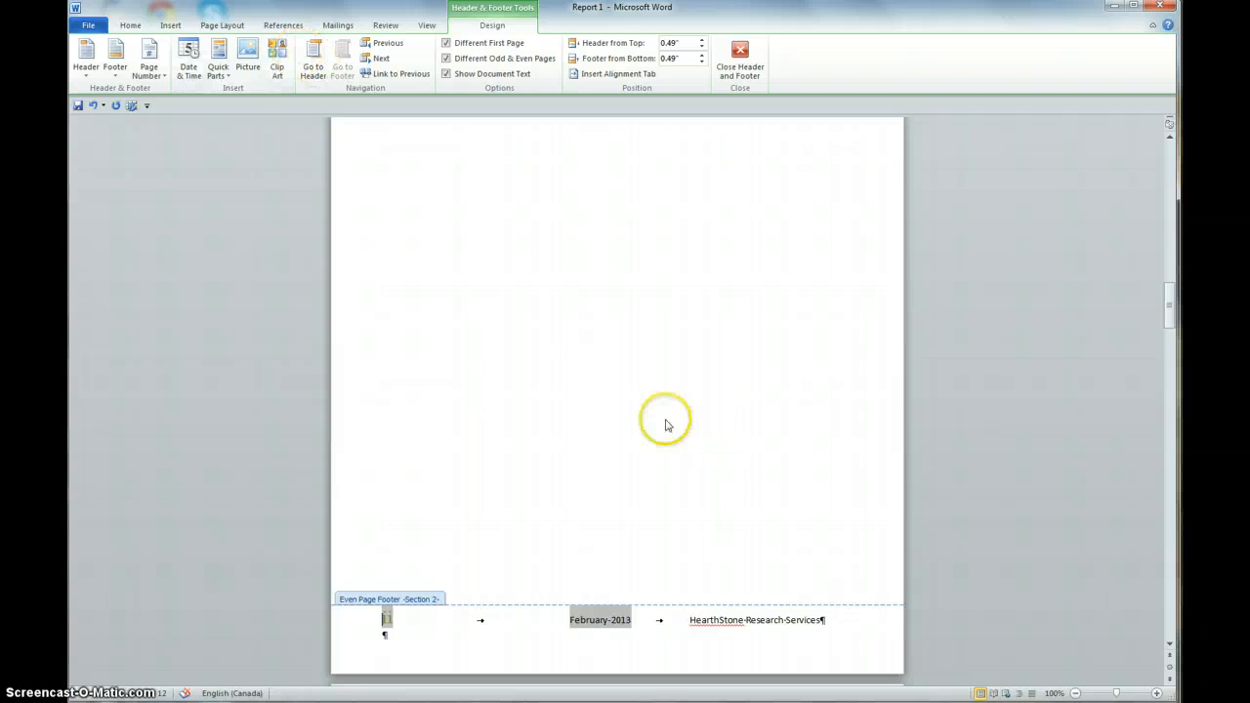
Unlink the even-page footer of Section 3, after the Executive Summary page, from the previous section
{"action": "scroll", "coordinate": [659, 422], "scroll_direction": "down", "scroll_amount": 5}
{"action": "scroll", "coordinate": [654, 420], "scroll_direction": "down", "scroll_amount": 15}
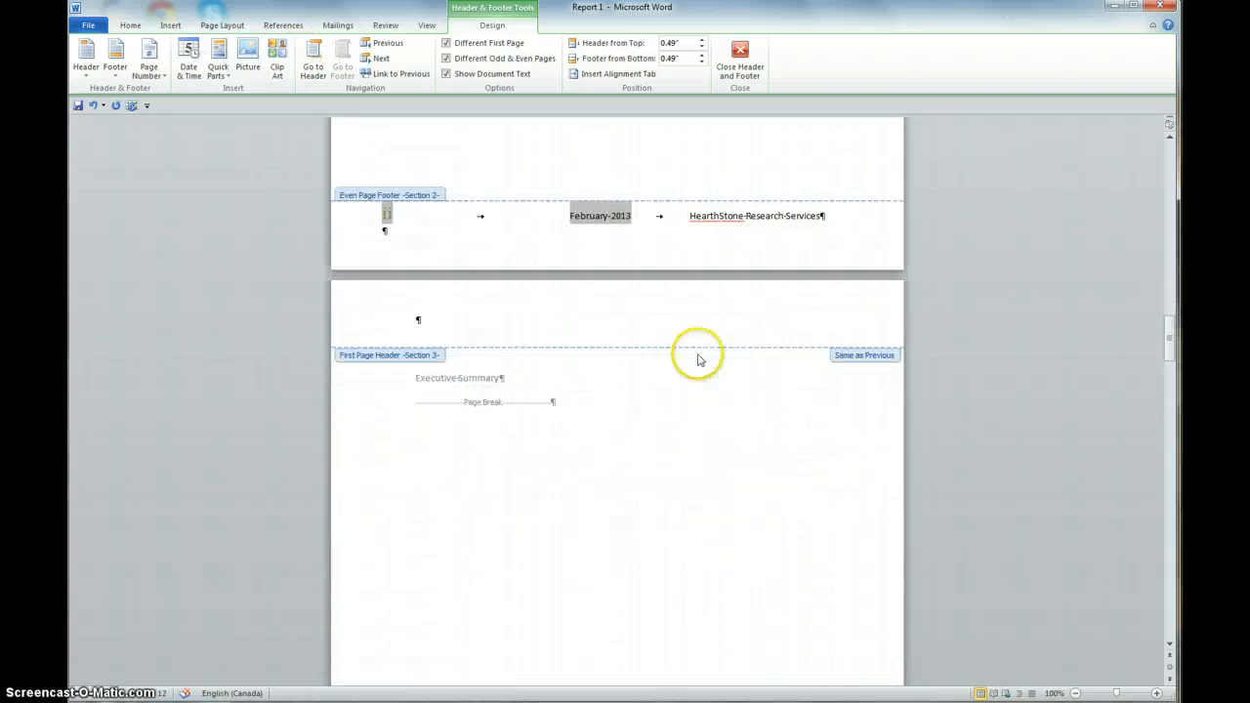
{"action": "scroll", "coordinate": [710, 462], "scroll_direction": "down", "scroll_amount": 4}
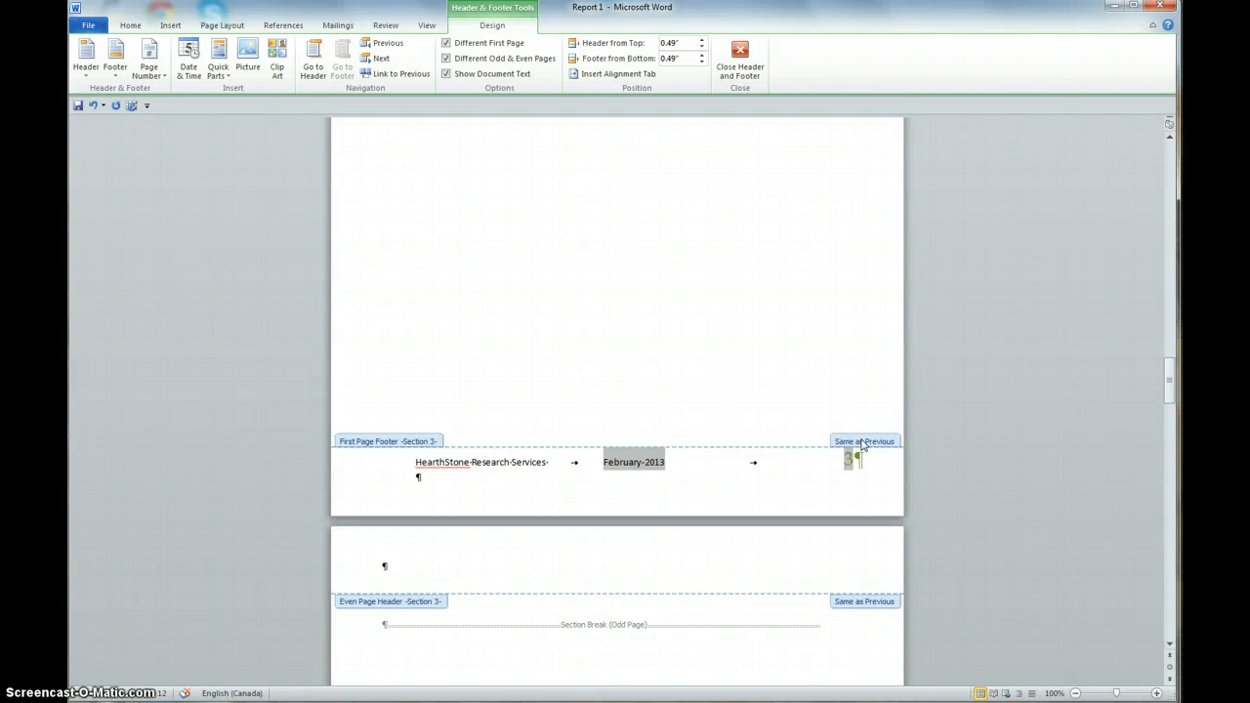
{"action": "left_click", "coordinate": [861, 442]}
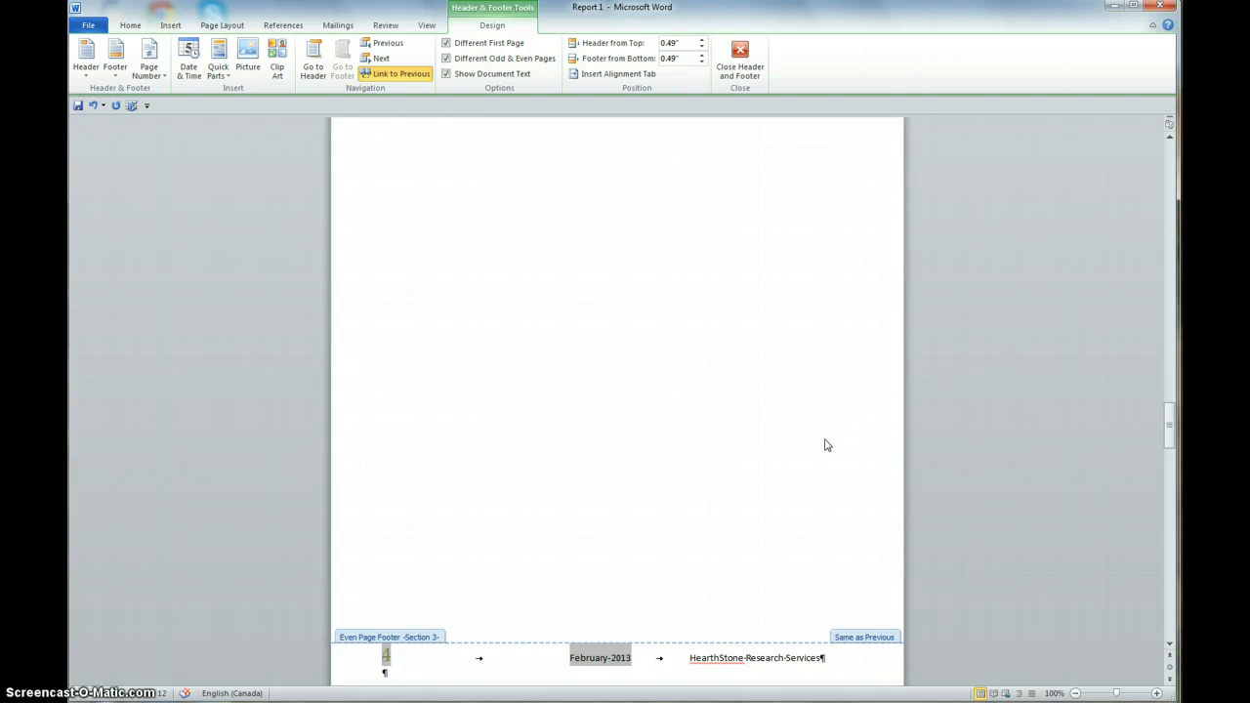
{"action": "left_click", "coordinate": [392, 76]}
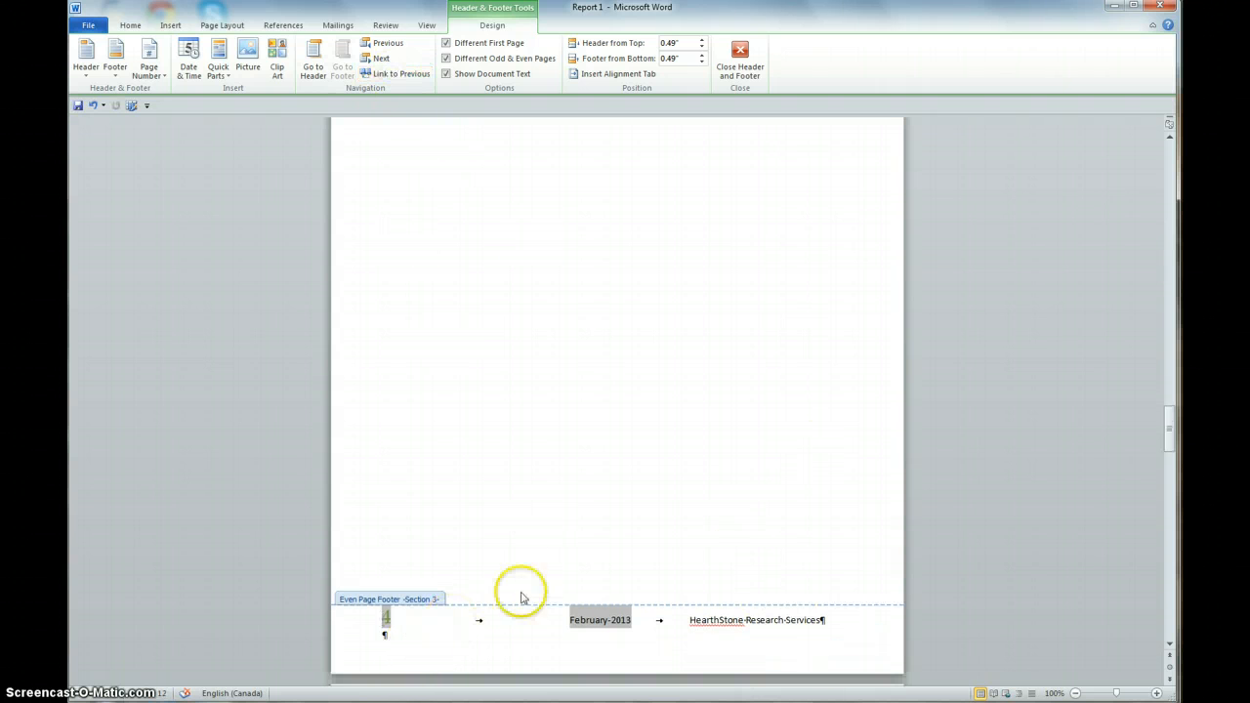
Unlink the first-page footer of Section 3, below the Executive Summary, from the previous section
{"action": "scroll", "coordinate": [581, 602], "scroll_direction": "up", "scroll_amount": 3}
{"action": "scroll", "coordinate": [582, 603], "scroll_direction": "up", "scroll_amount": 3}
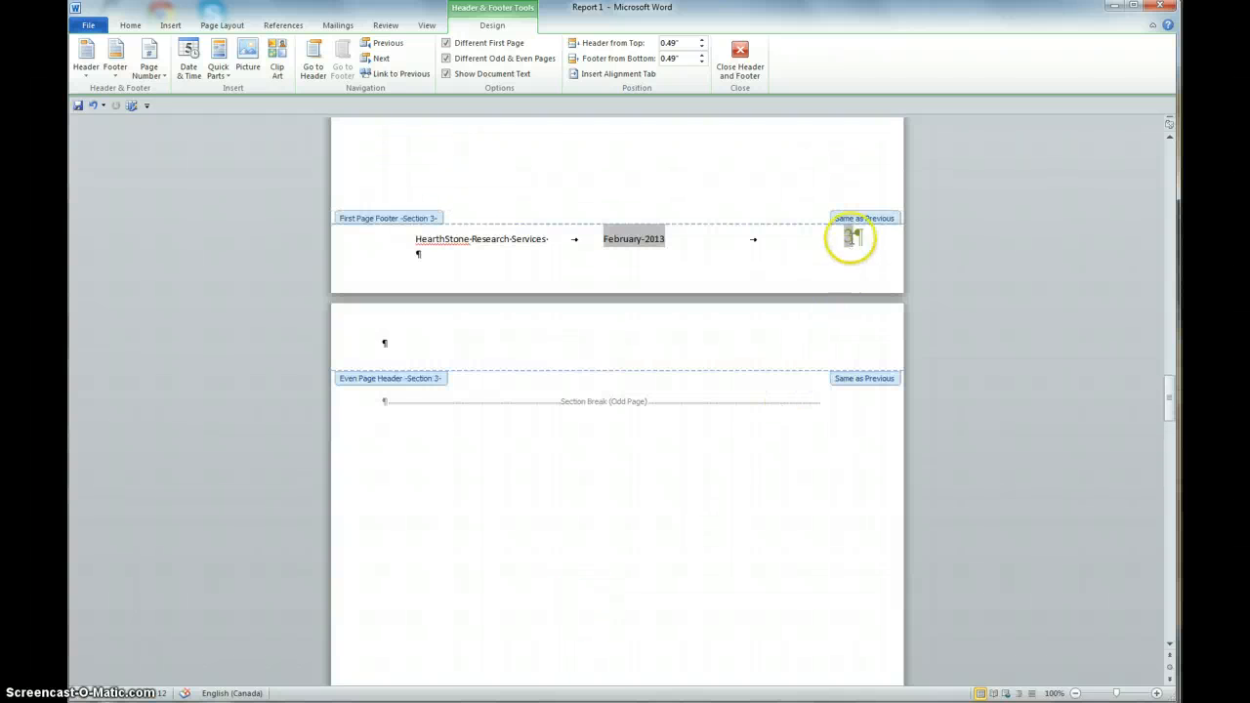
{"action": "scroll", "coordinate": [787, 230], "scroll_direction": "up", "scroll_amount": 9}
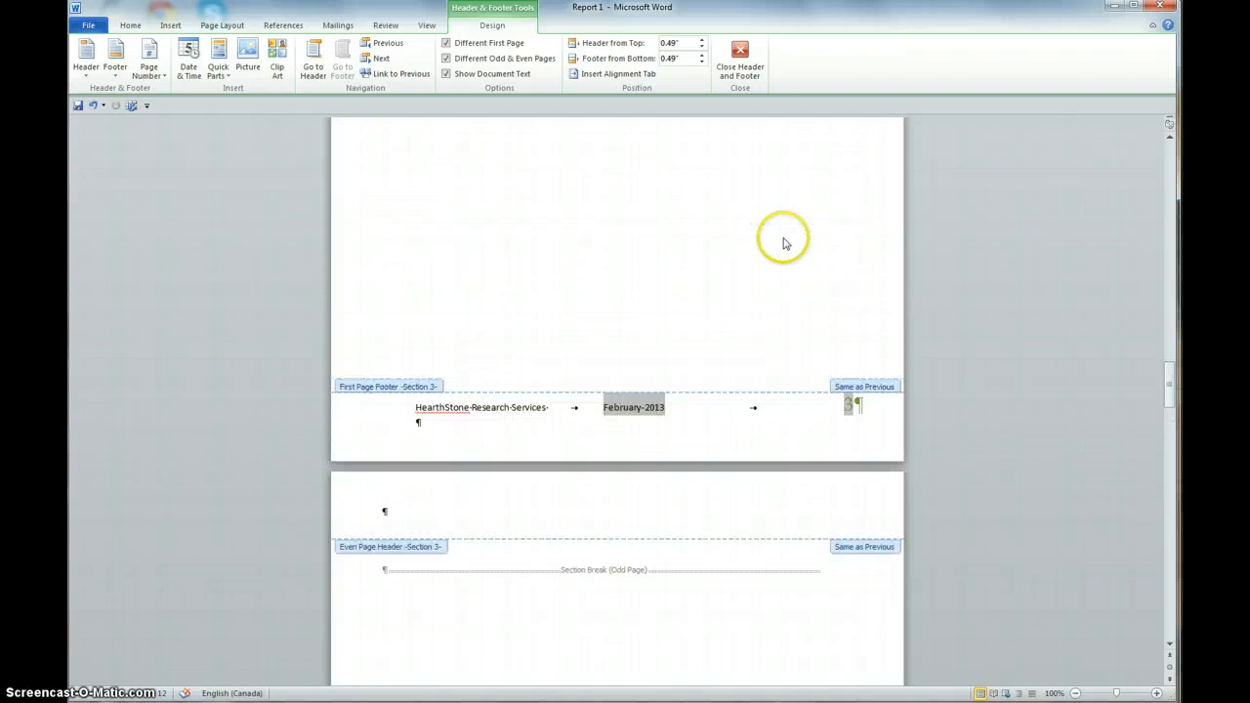
{"action": "scroll", "coordinate": [781, 244], "scroll_direction": "up", "scroll_amount": 1}
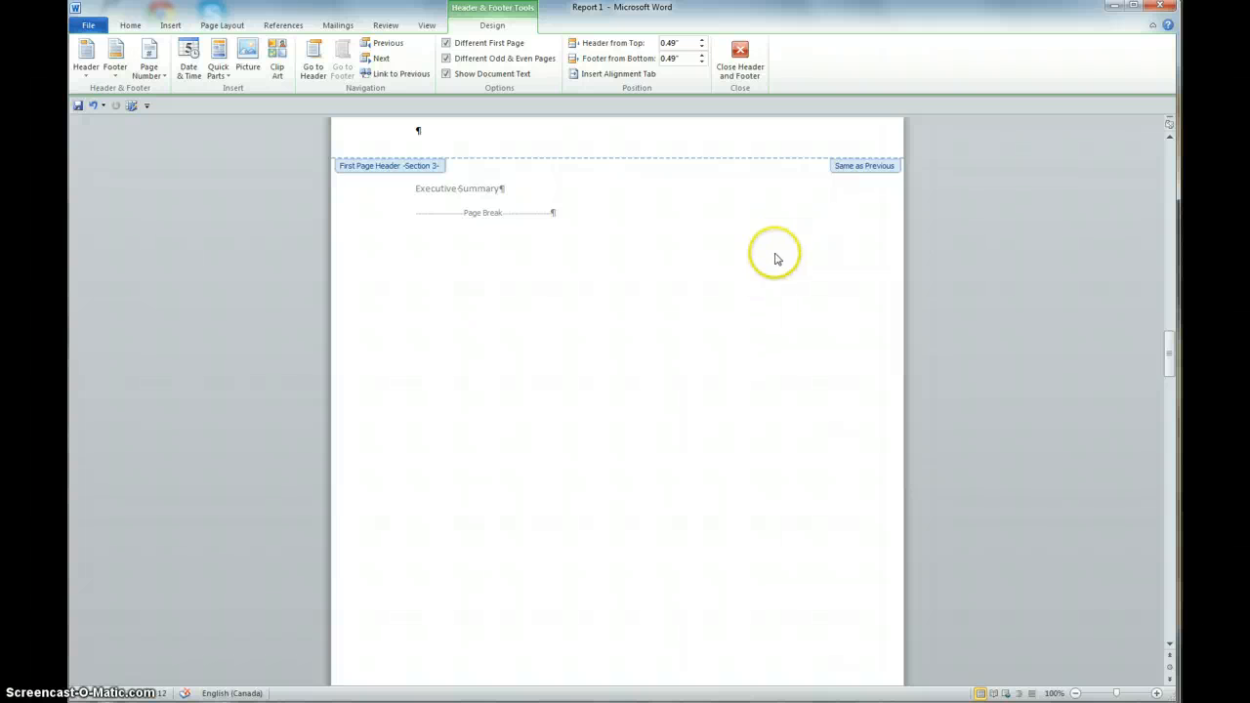
{"action": "scroll", "coordinate": [781, 244], "scroll_direction": "down", "scroll_amount": 10}
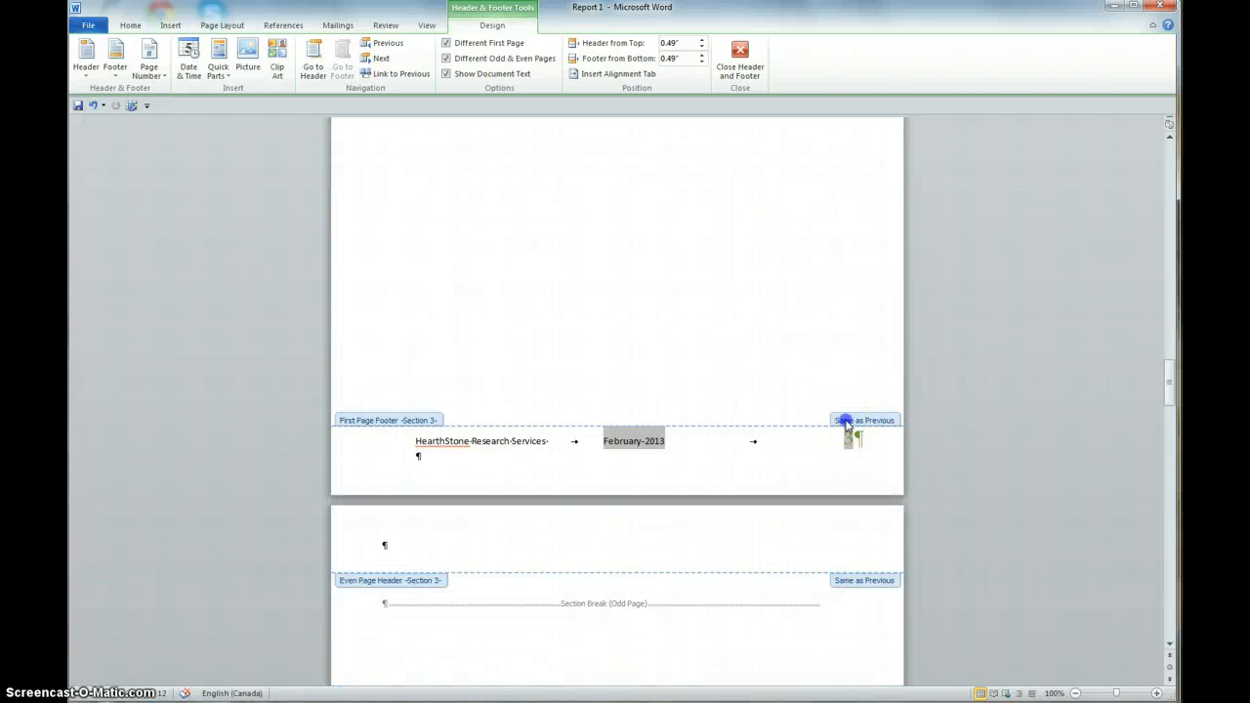
{"action": "left_click", "coordinate": [396, 74]}
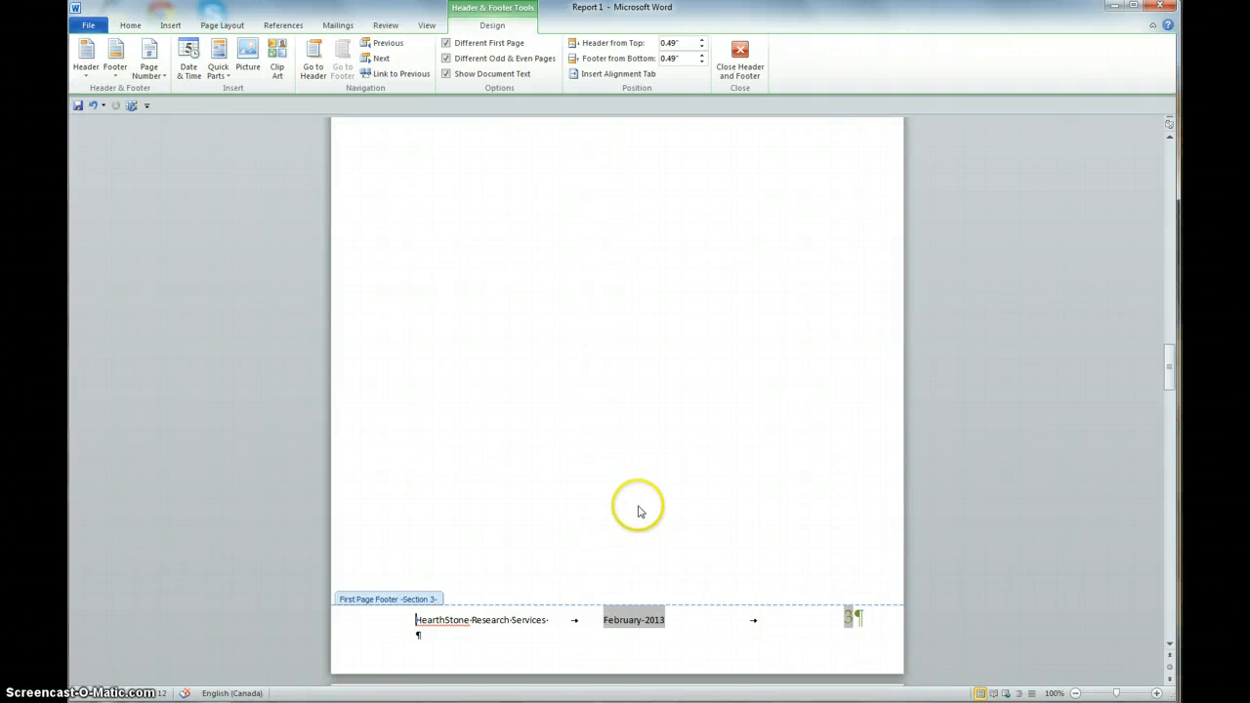
Review the footers and their page numbers from Section 3 to Section 4 and back to Section 2
{"action": "scroll", "coordinate": [519, 521], "scroll_direction": "down", "scroll_amount": 10}
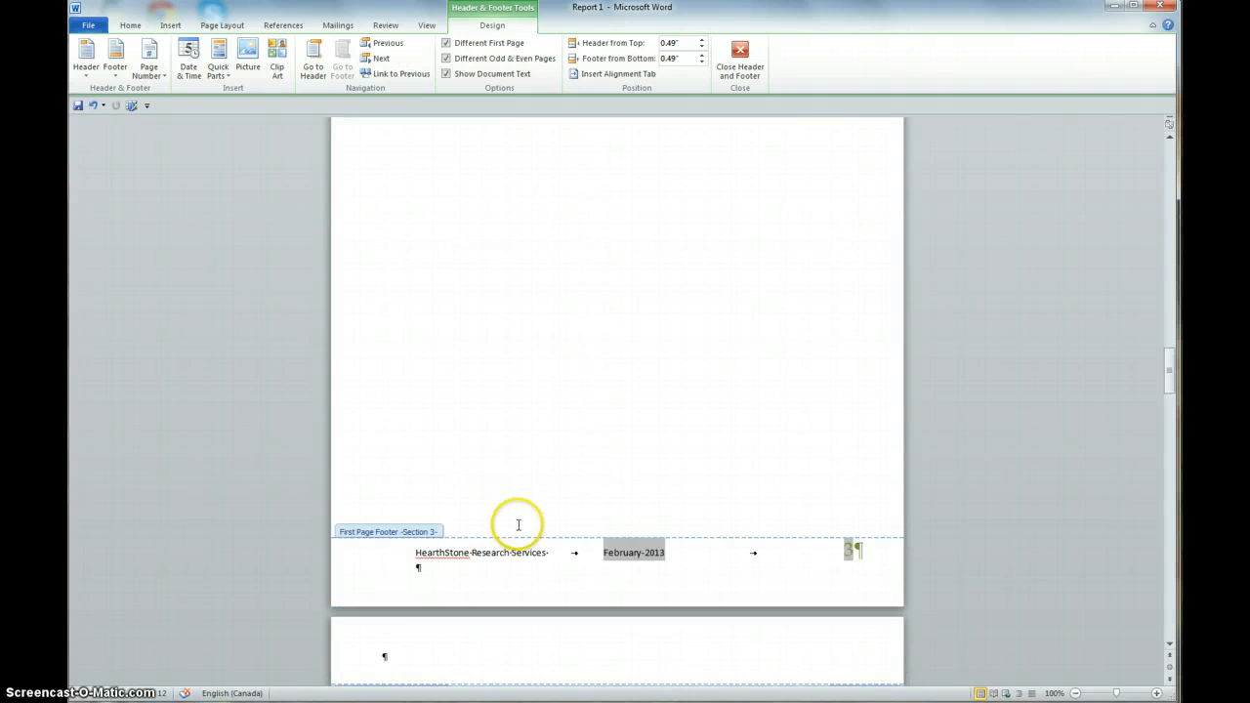
{"action": "scroll", "coordinate": [518, 551], "scroll_direction": "down", "scroll_amount": 15}
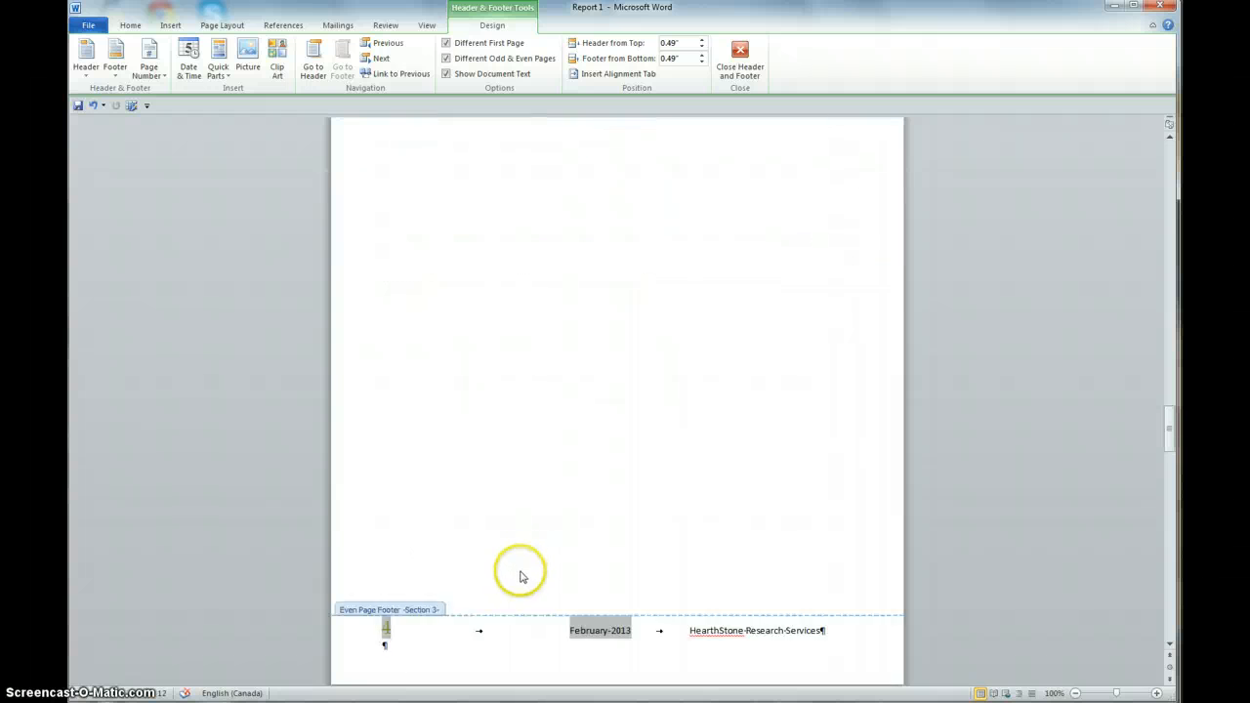
{"action": "scroll", "coordinate": [521, 586], "scroll_direction": "down", "scroll_amount": 8}
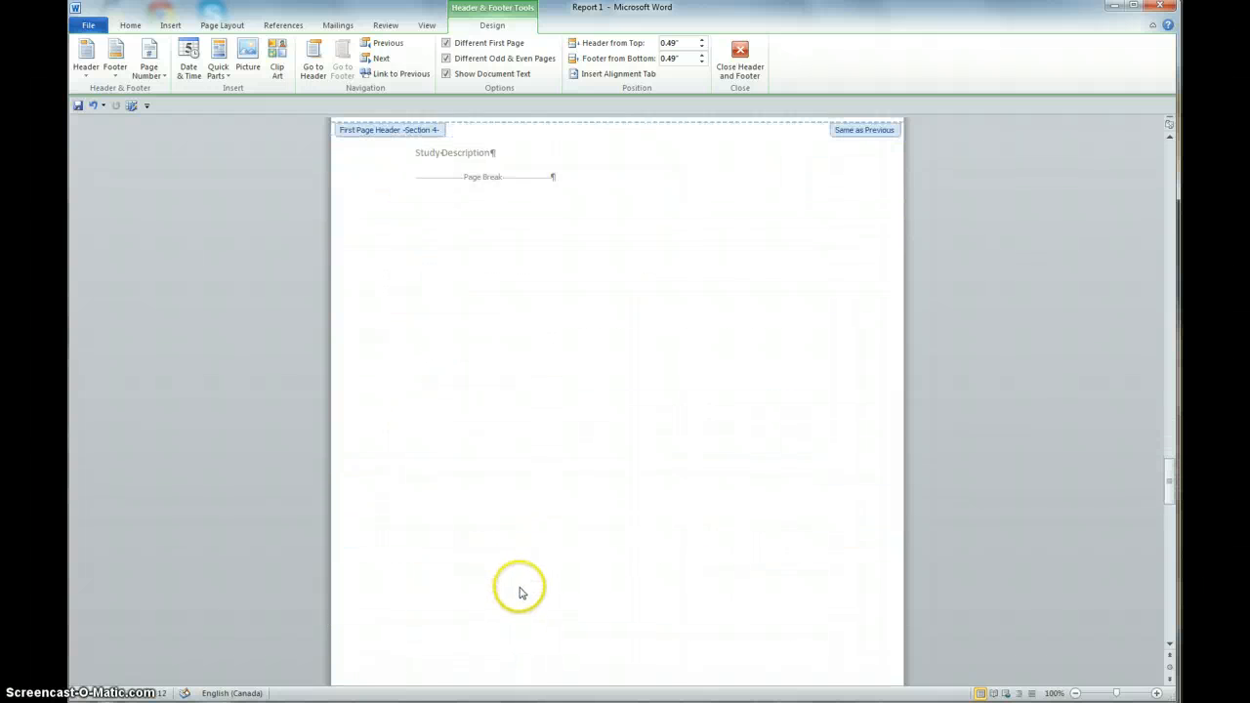
{"action": "scroll", "coordinate": [521, 589], "scroll_direction": "down", "scroll_amount": 6}
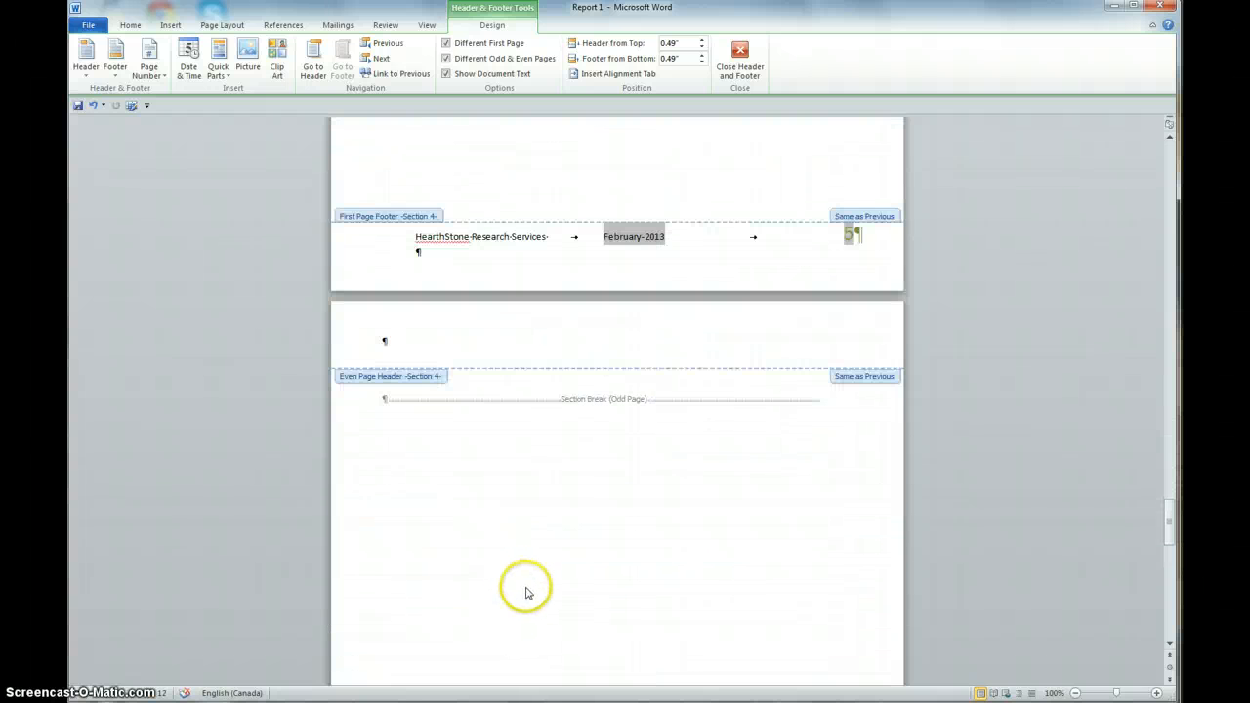
{"action": "scroll", "coordinate": [528, 593], "scroll_direction": "up", "scroll_amount": 8}
{"action": "scroll", "coordinate": [528, 590], "scroll_direction": "down", "scroll_amount": 5}
{"action": "scroll", "coordinate": [524, 580], "scroll_direction": "up", "scroll_amount": 15}
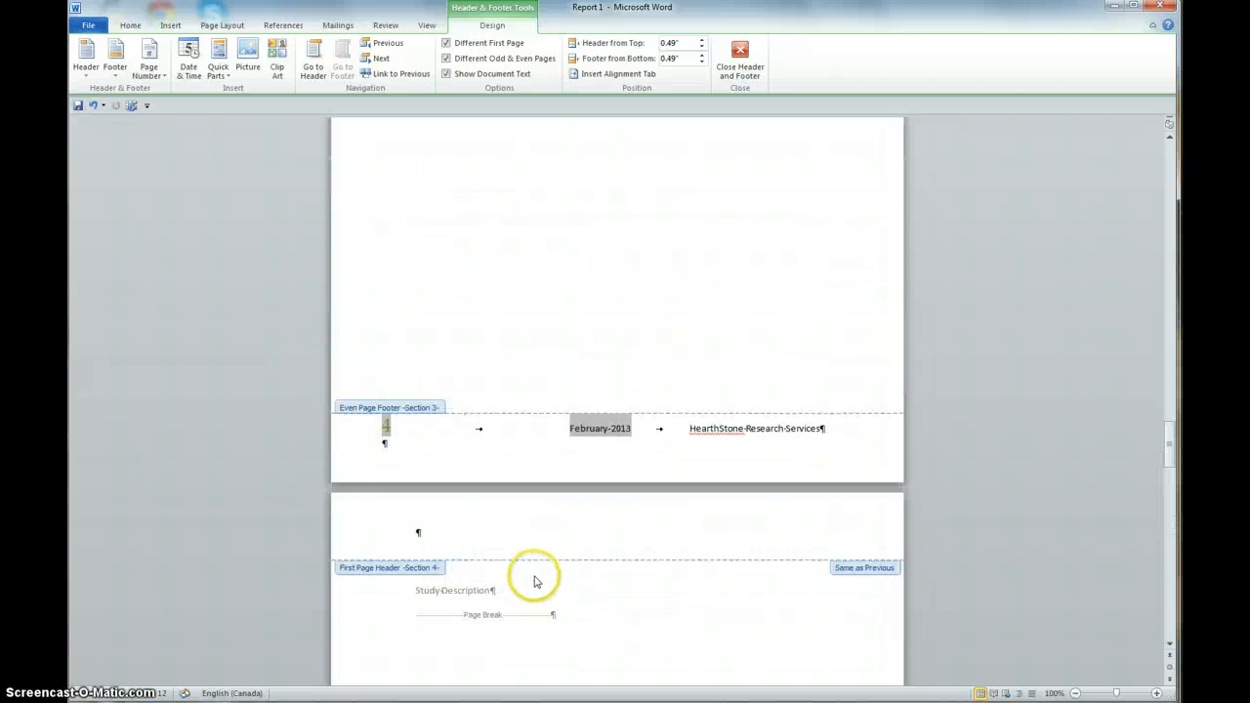
{"action": "scroll", "coordinate": [552, 571], "scroll_direction": "up", "scroll_amount": 20}
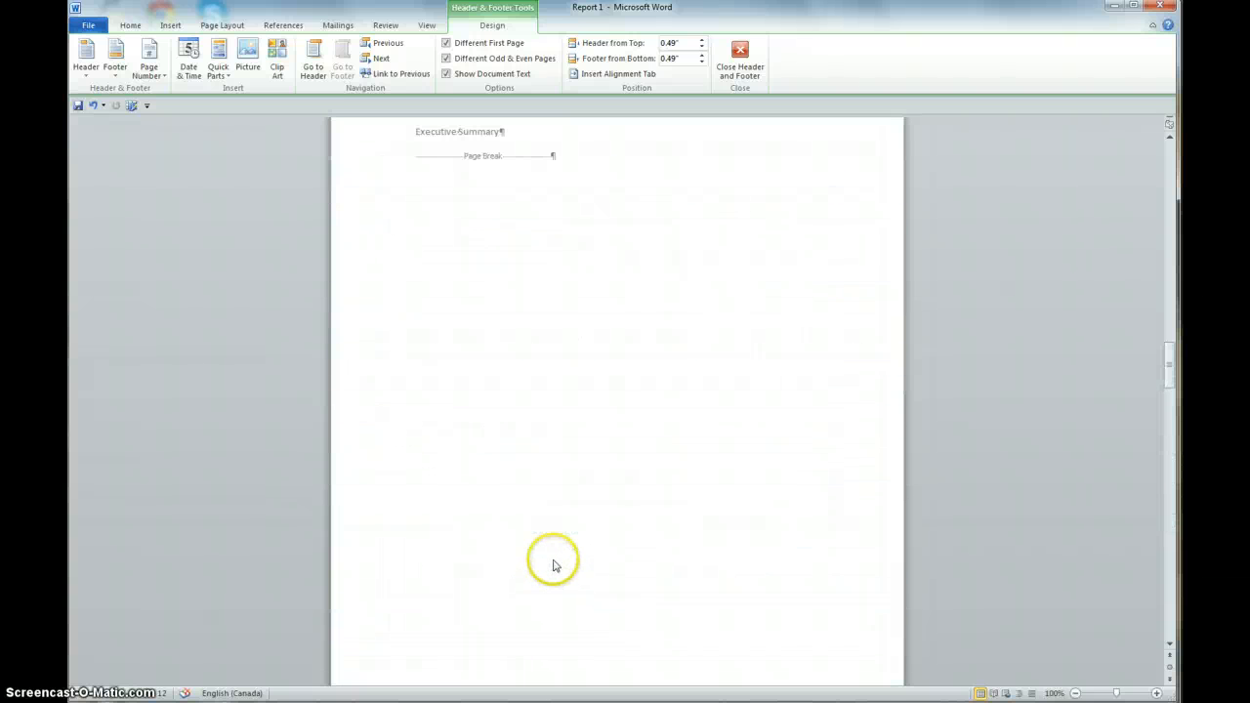
{"action": "scroll", "coordinate": [554, 557], "scroll_direction": "up", "scroll_amount": 20}
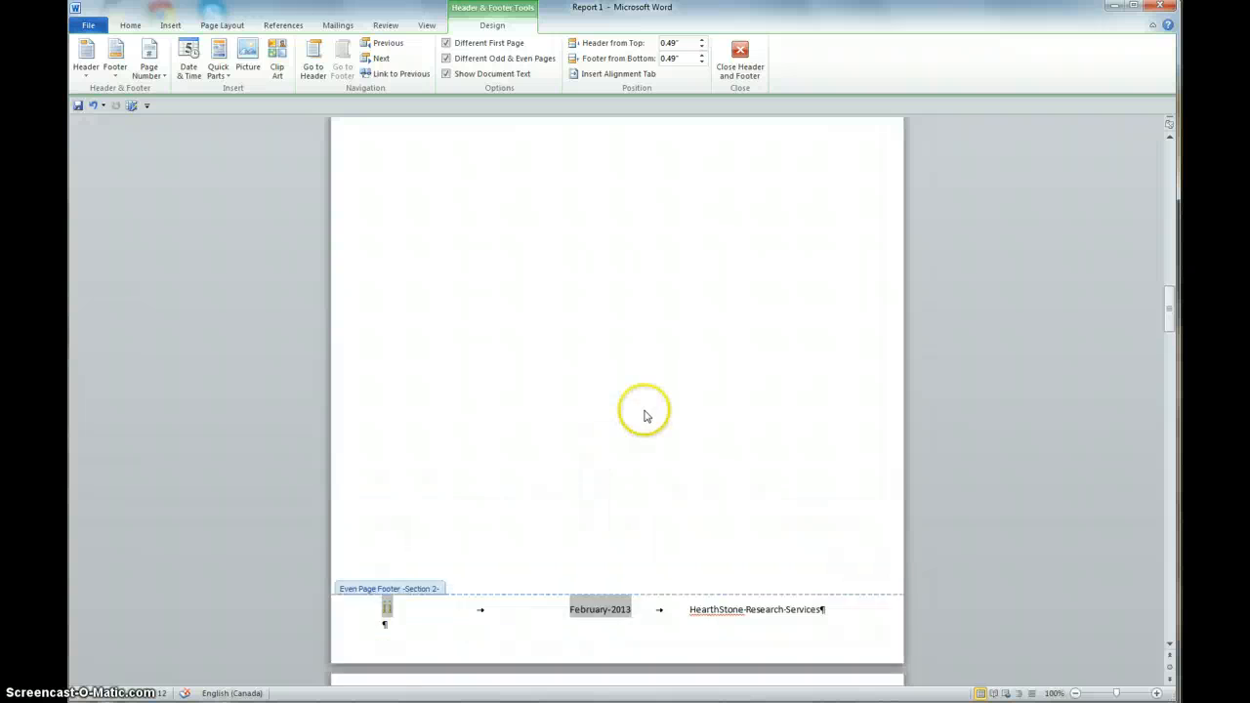
Unlink the first-page header of Section 2 on the Table of Contents page and decline reconnecting it to the previous section
{"action": "scroll", "coordinate": [684, 329], "scroll_direction": "up", "scroll_amount": 10}
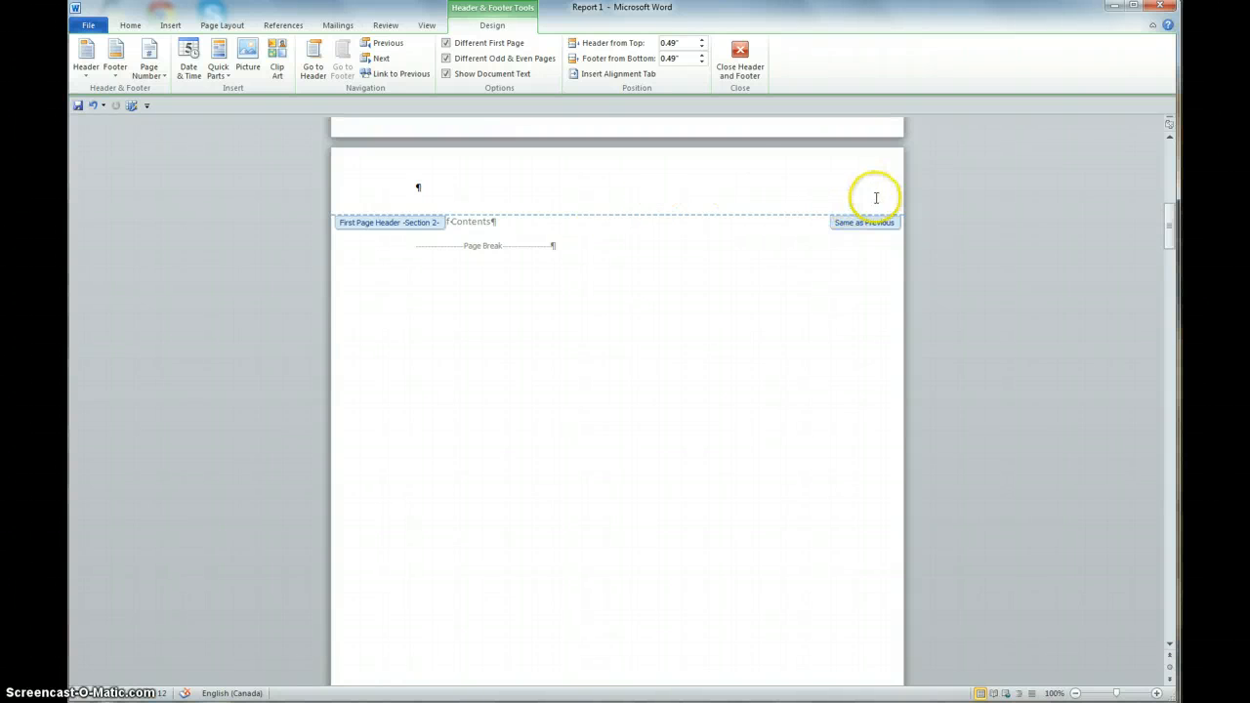
{"action": "left_click", "coordinate": [753, 175]}
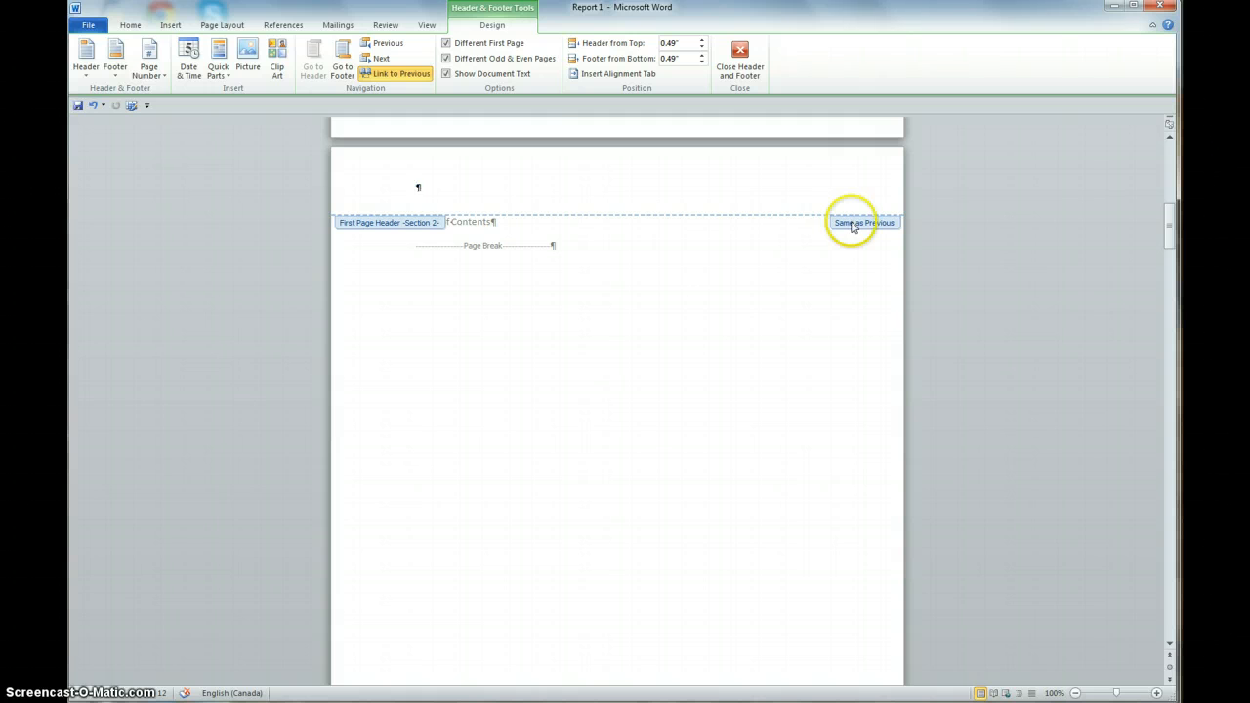
{"action": "left_click", "coordinate": [406, 72]}
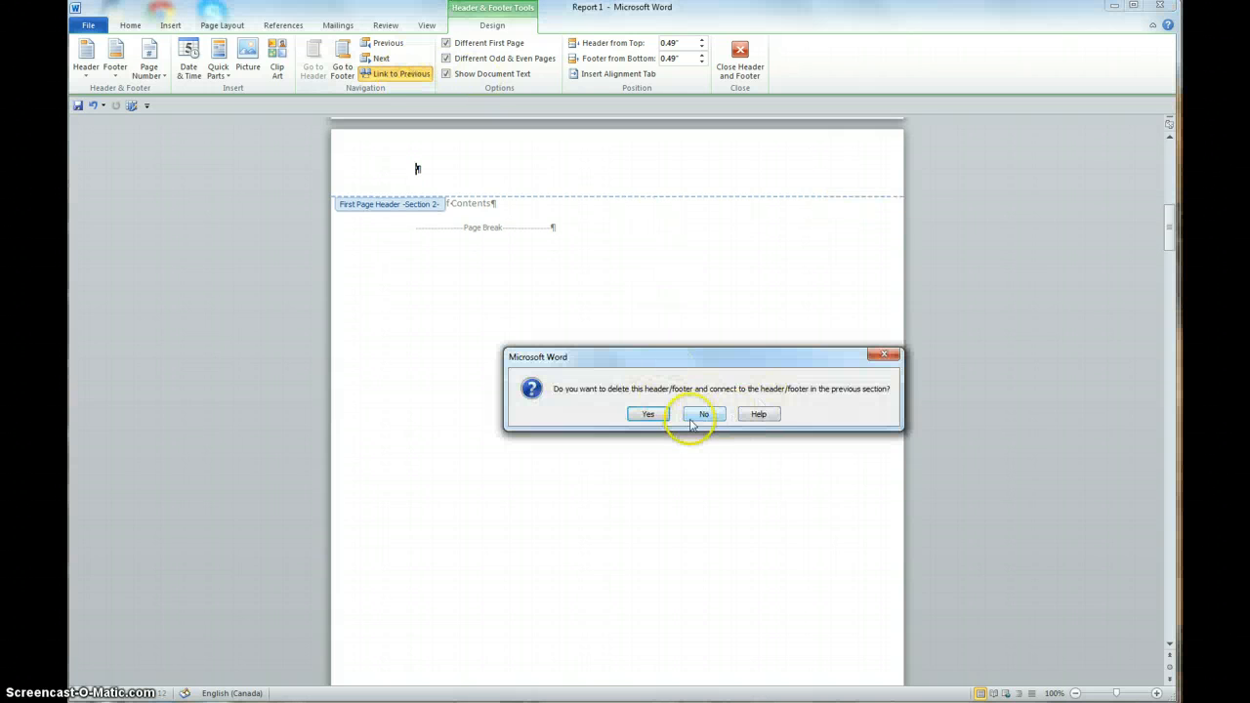
{"action": "left_click", "coordinate": [704, 414]}
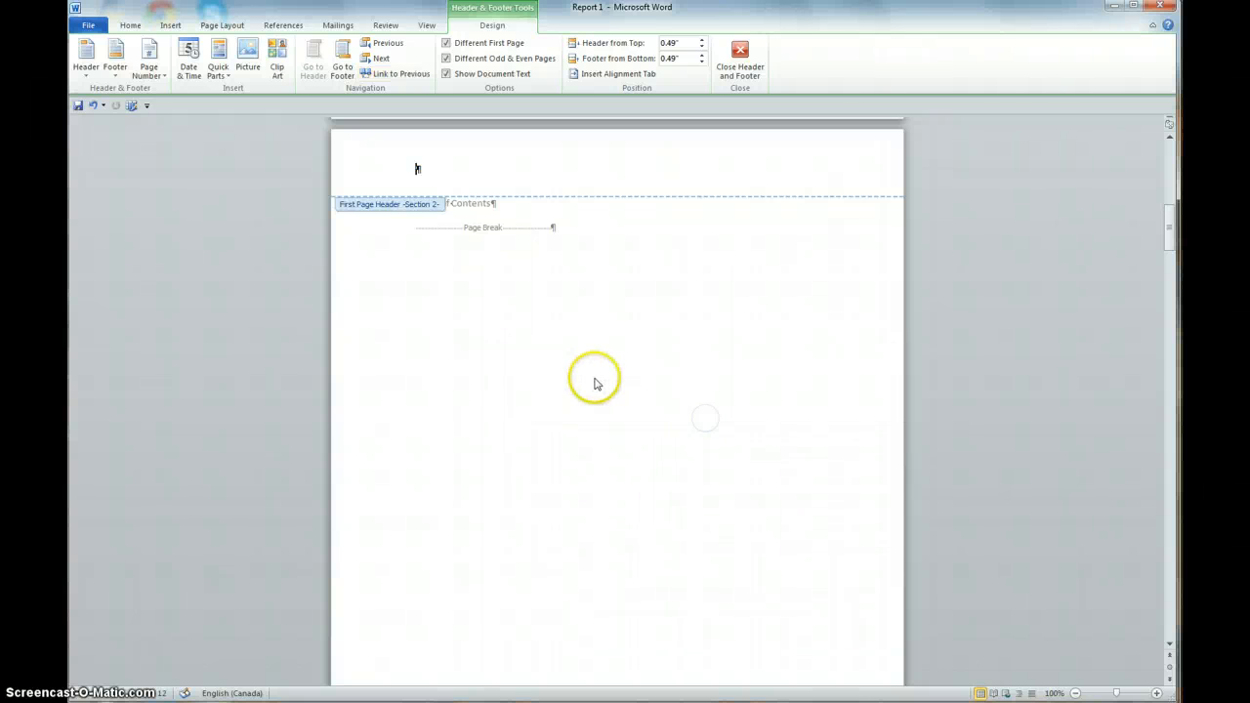
Leave header and footer editing and return to the document's body text
{"action": "scroll", "coordinate": [586, 396], "scroll_direction": "down", "scroll_amount": 10}
{"action": "scroll", "coordinate": [572, 430], "scroll_direction": "down", "scroll_amount": 5}
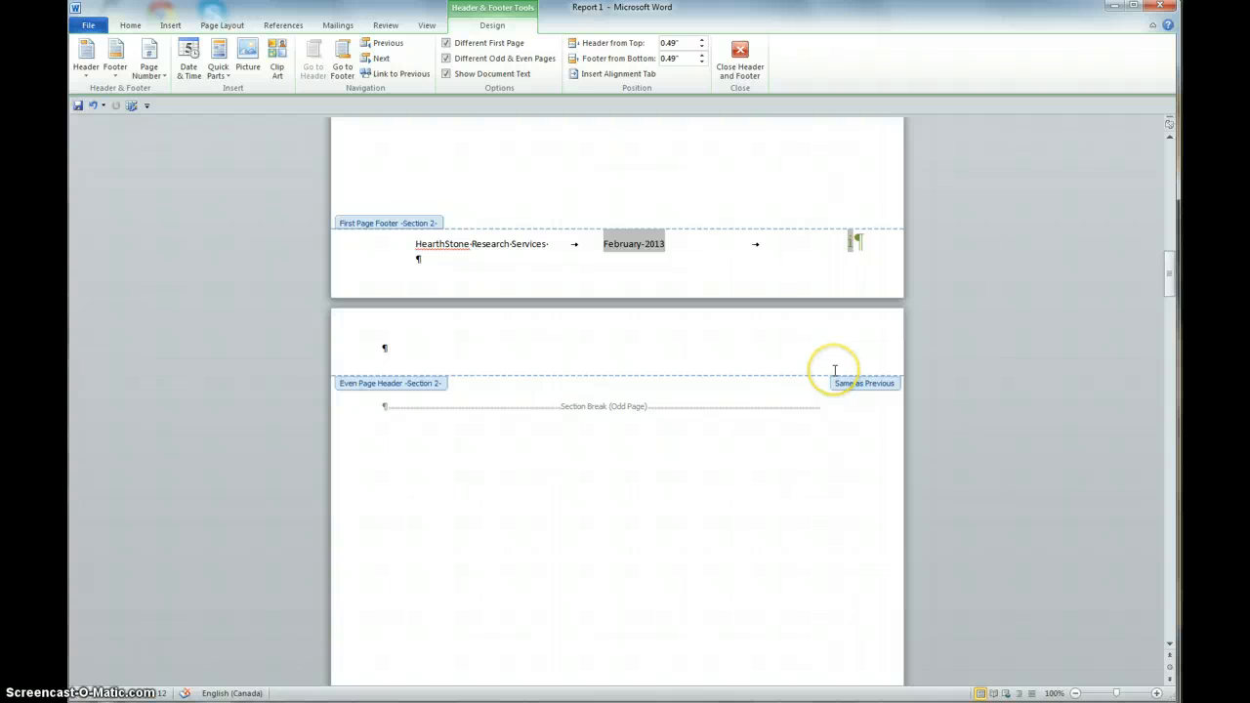
{"action": "scroll", "coordinate": [767, 391], "scroll_direction": "down", "scroll_amount": 10}
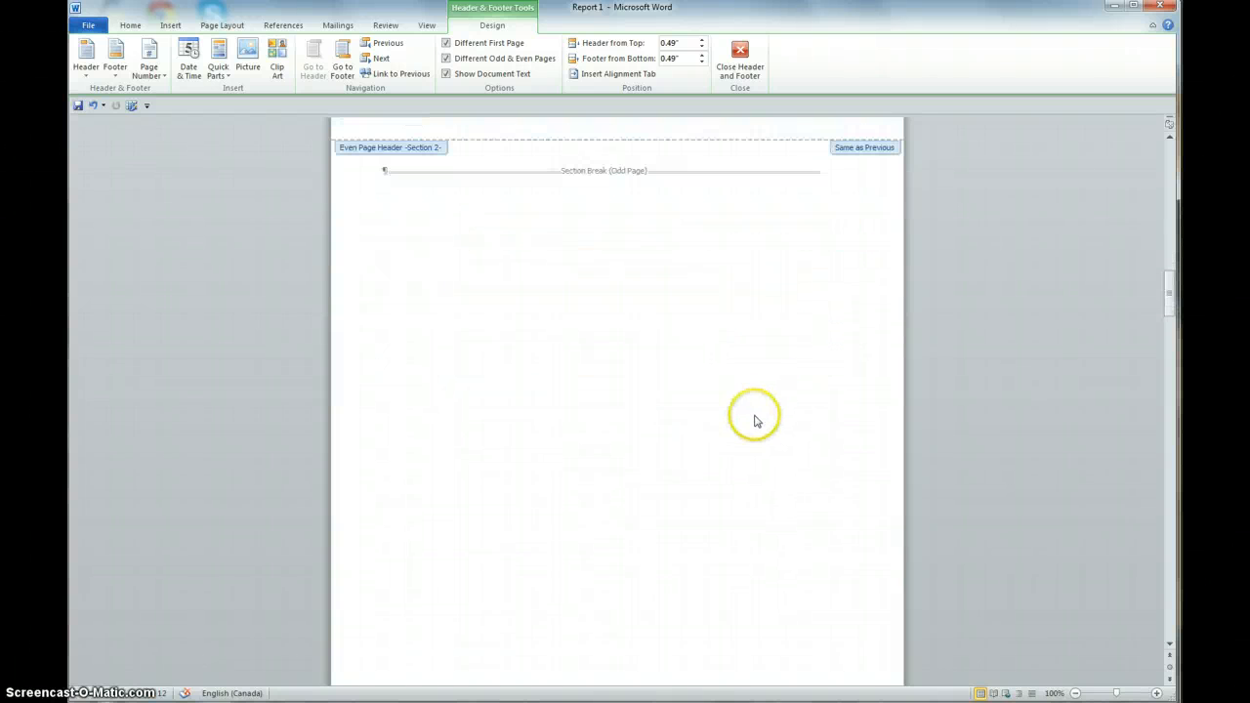
{"action": "scroll", "coordinate": [738, 449], "scroll_direction": "down", "scroll_amount": 5}
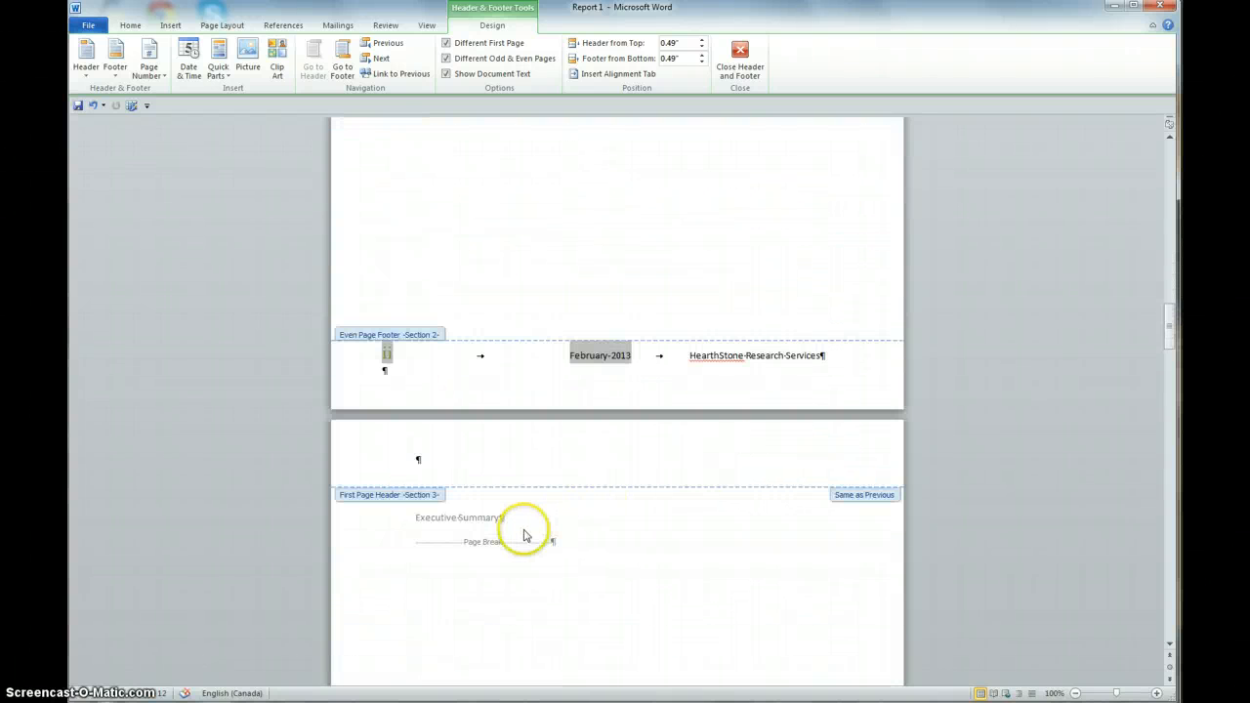
{"action": "left_click", "coordinate": [525, 530]}
{"action": "double_click", "coordinate": [451, 533]}
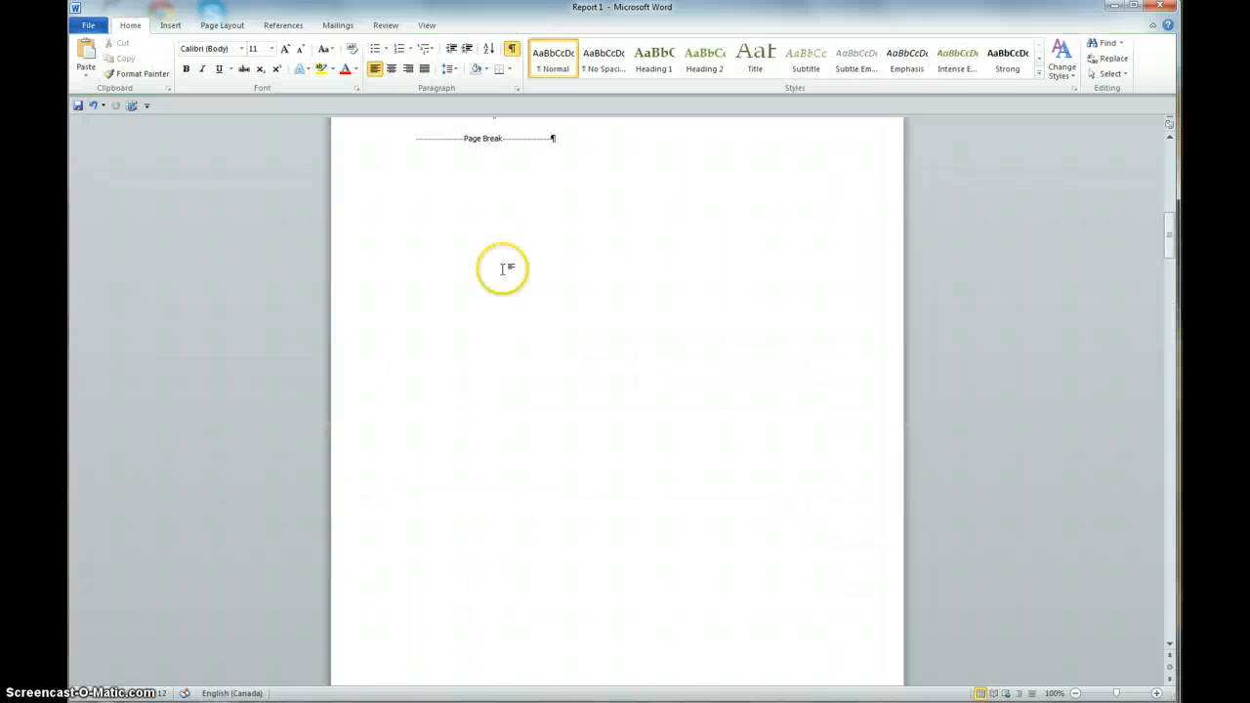
{"action": "scroll", "coordinate": [498, 273], "scroll_direction": "up", "scroll_amount": 3}
{"action": "scroll", "coordinate": [514, 522], "scroll_direction": "down", "scroll_amount": 9}
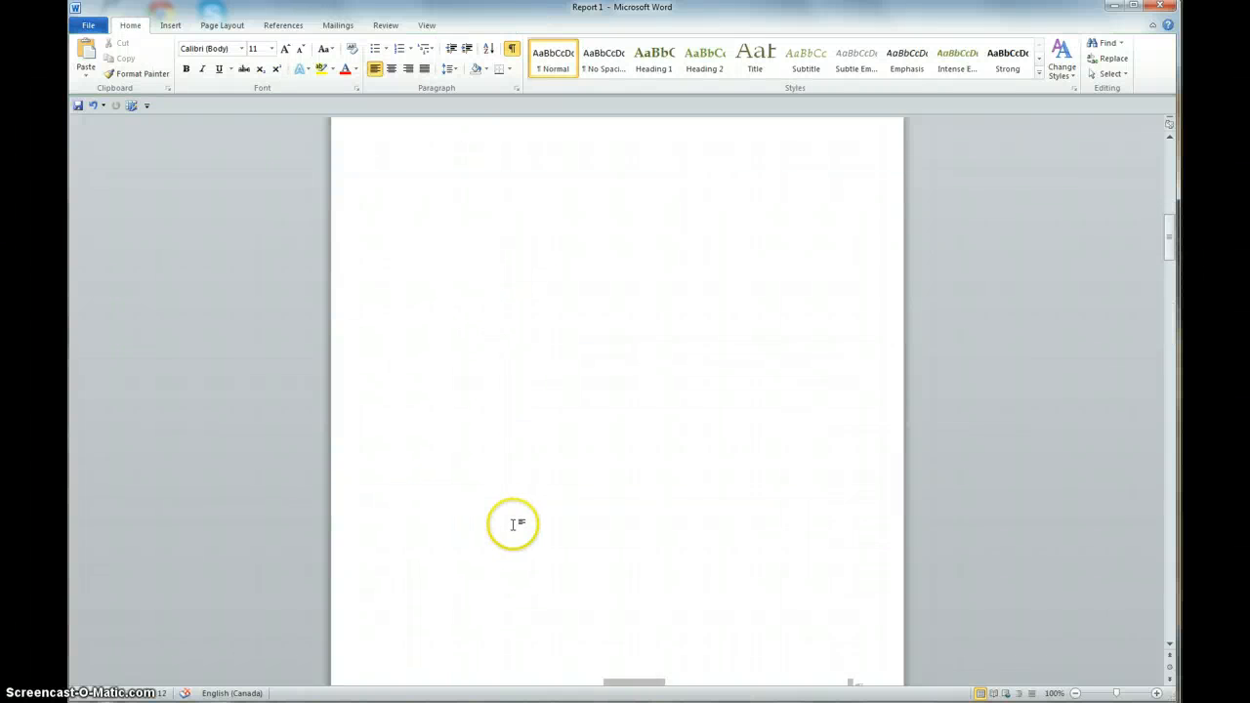
{"action": "scroll", "coordinate": [464, 510], "scroll_direction": "down", "scroll_amount": 6}
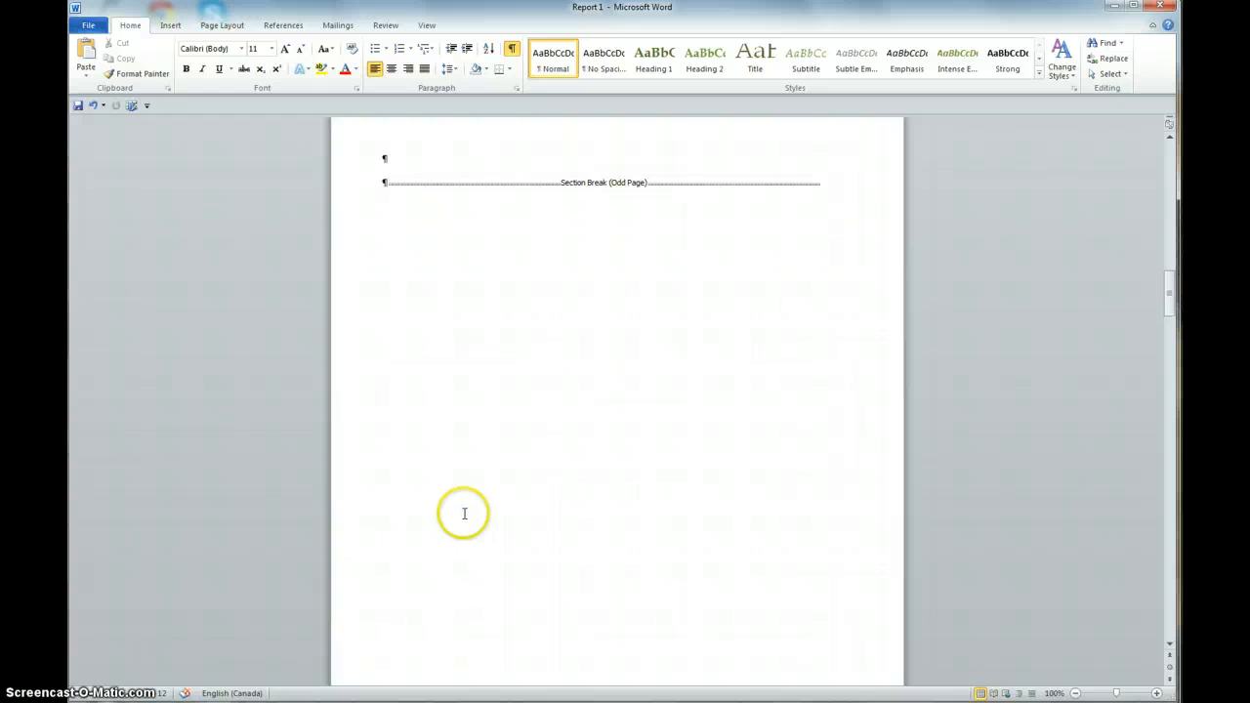
Apply the Heading 1 style to the "Executive Summary" title at the start of Section 3
{"action": "scroll", "coordinate": [464, 513], "scroll_direction": "up", "scroll_amount": 4}
{"action": "scroll", "coordinate": [465, 513], "scroll_direction": "down", "scroll_amount": 11}
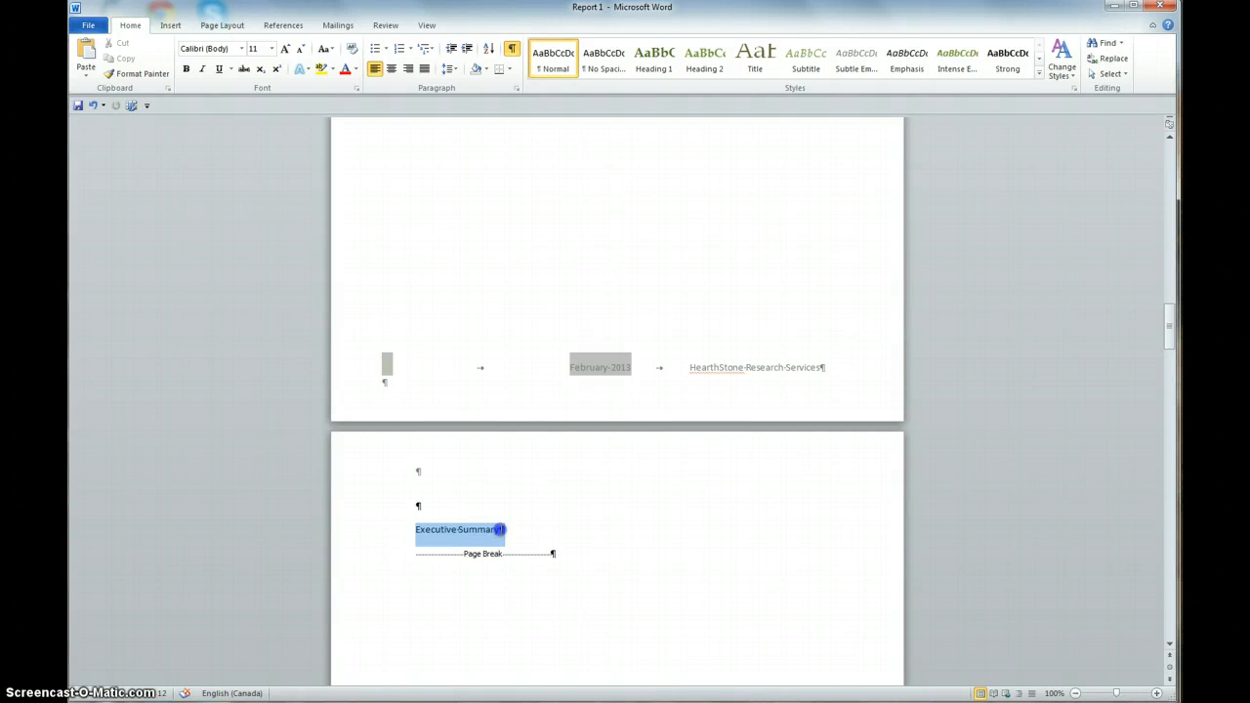
{"action": "left_click_drag", "start_coordinate": [500, 529], "coordinate": [502, 530]}
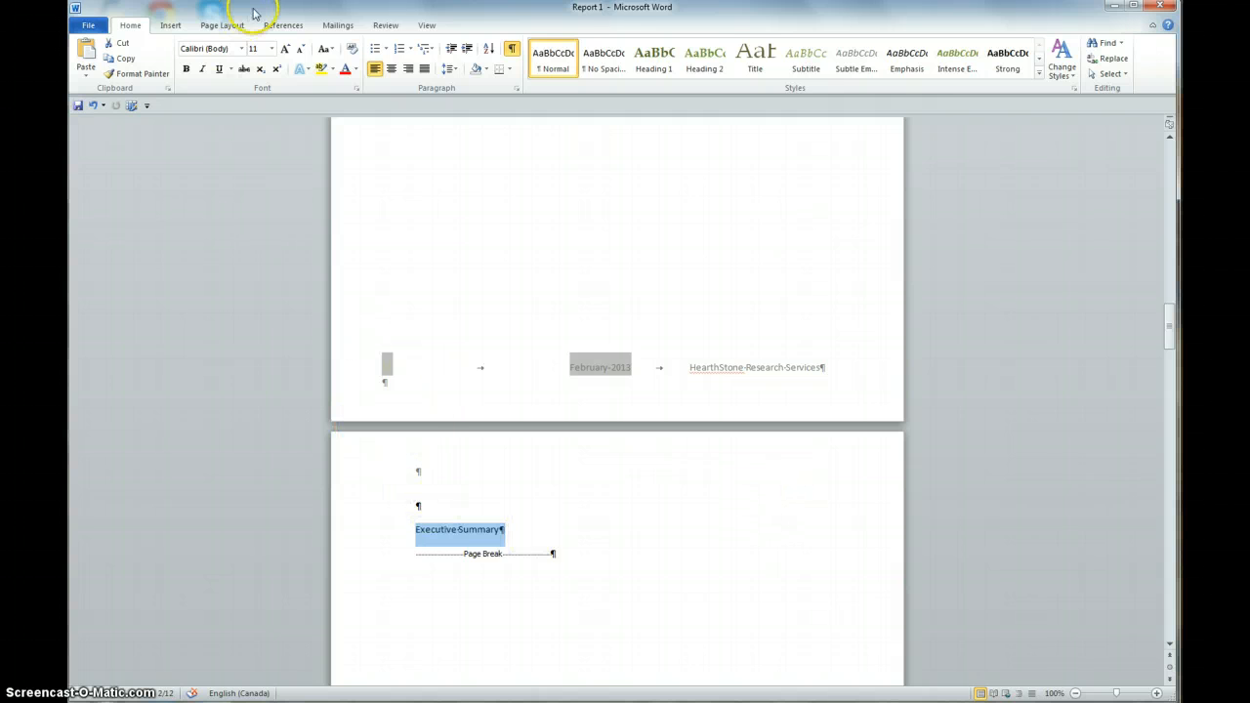
{"action": "left_click", "coordinate": [665, 63]}
Apply the Heading 1 style to the "Study Description" title at the start of Section 4
{"action": "scroll", "coordinate": [636, 576], "scroll_direction": "down", "scroll_amount": 15}
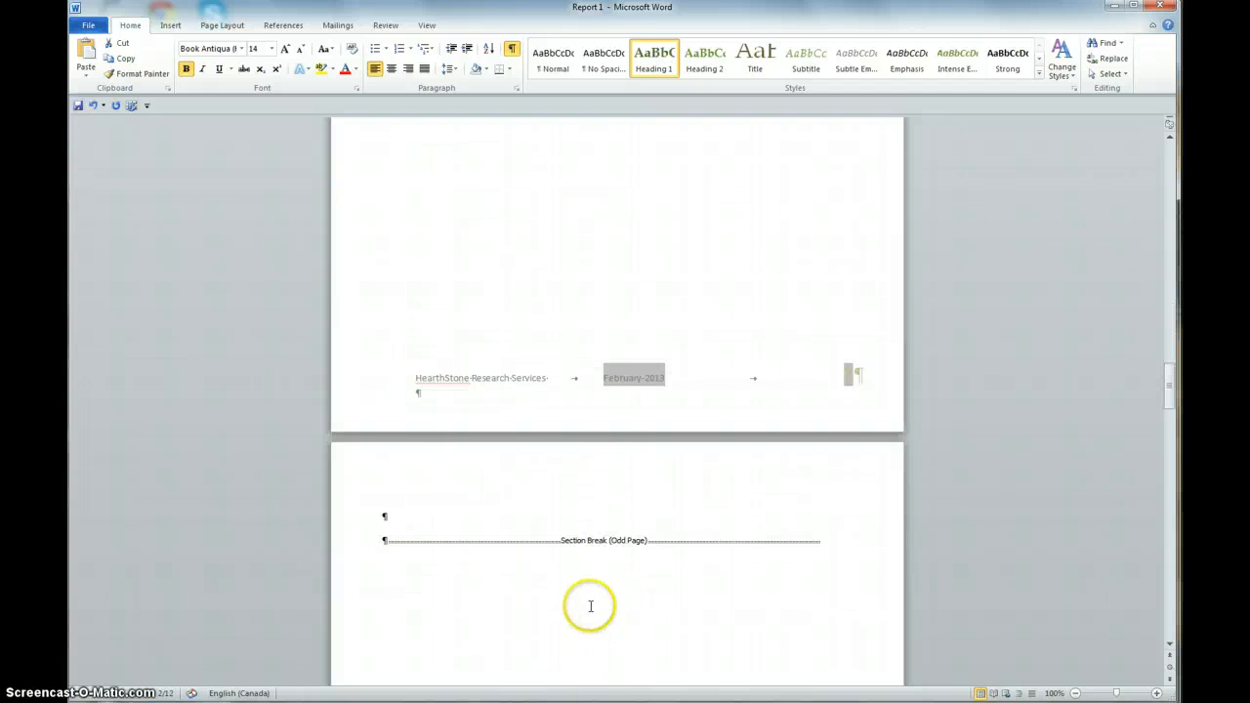
{"action": "scroll", "coordinate": [591, 606], "scroll_direction": "down", "scroll_amount": 10}
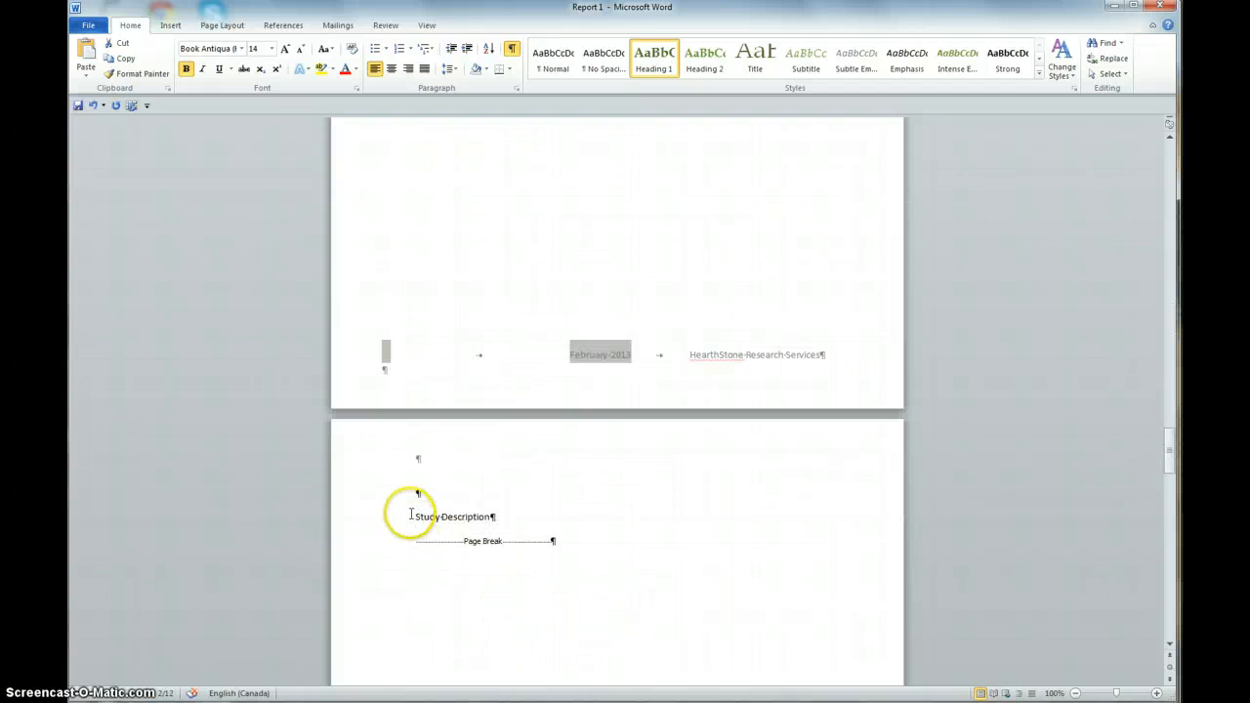
{"action": "left_click_drag", "start_coordinate": [416, 517], "coordinate": [507, 515]}
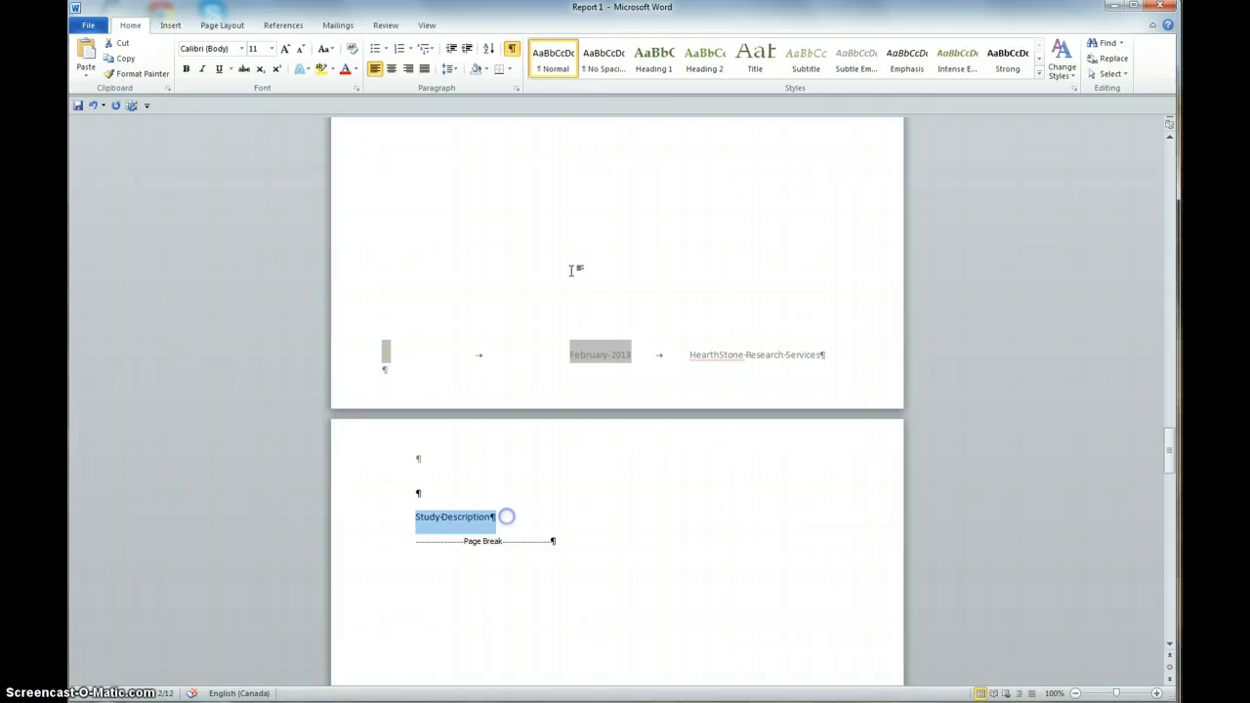
{"action": "left_click", "coordinate": [659, 64]}
Open the first-page header of Section 3 above the Executive Summary heading and align its paragraph right
{"action": "scroll", "coordinate": [611, 452], "scroll_direction": "up", "scroll_amount": 10}
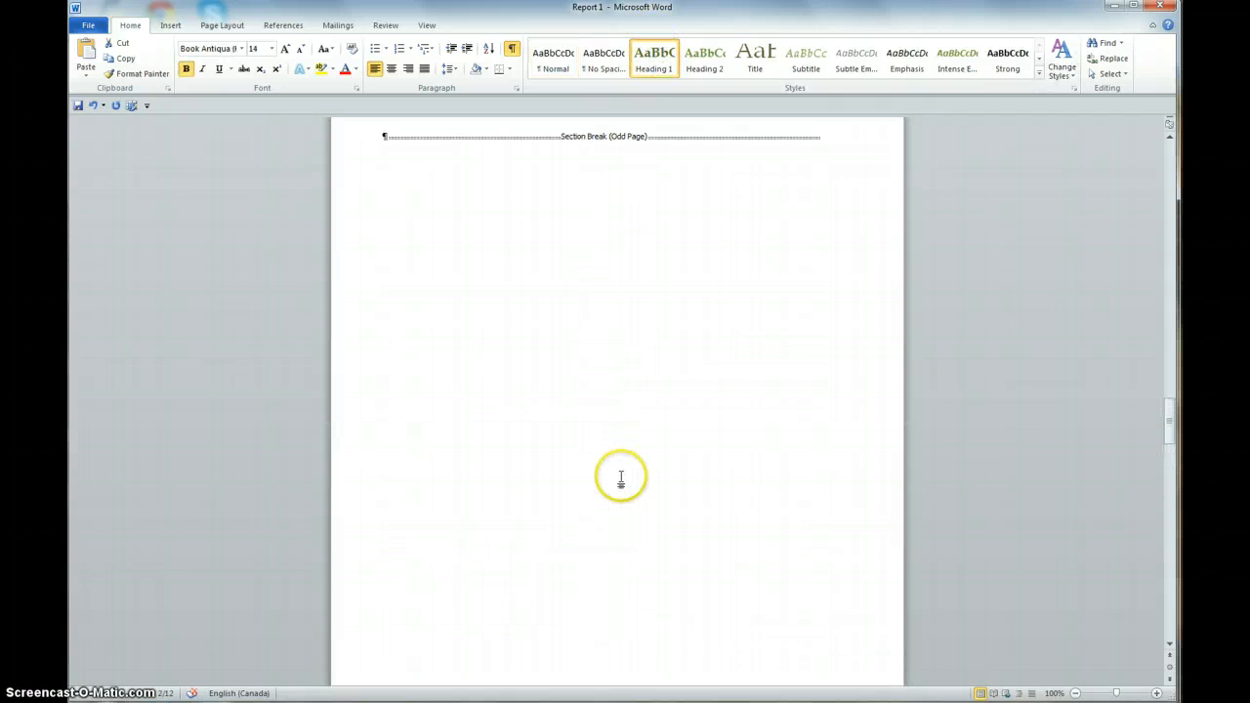
{"action": "scroll", "coordinate": [620, 475], "scroll_direction": "up", "scroll_amount": 8}
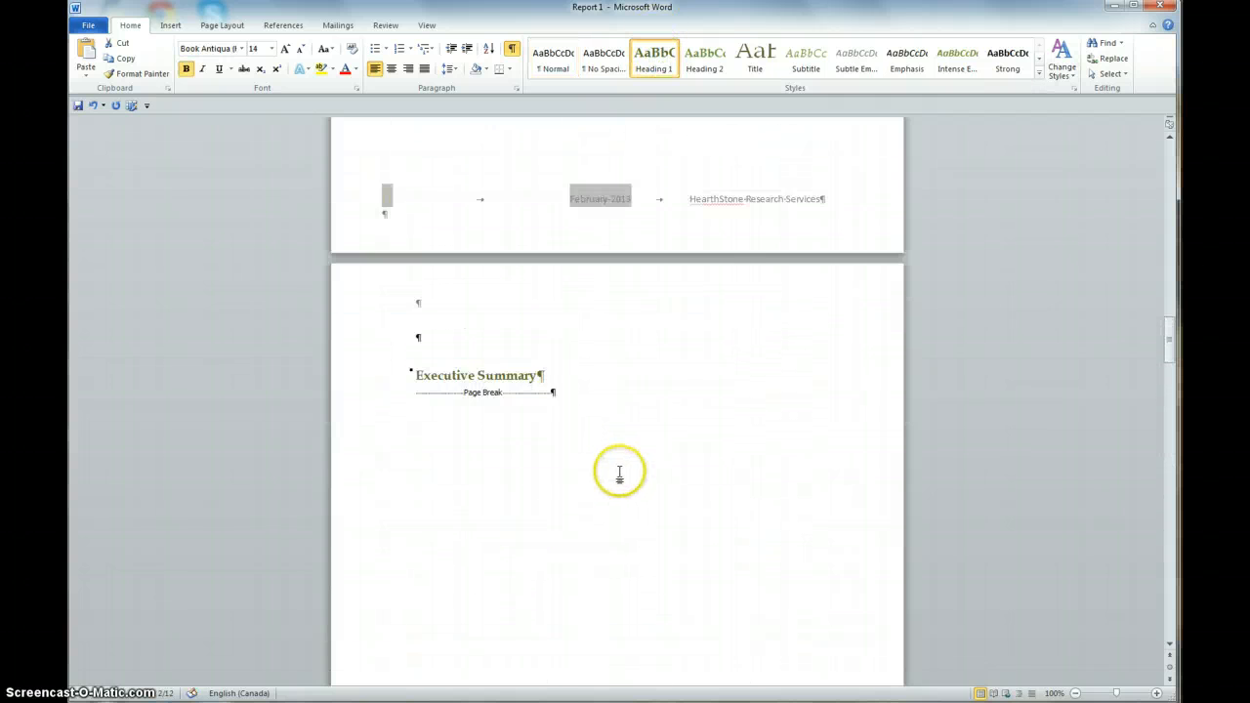
{"action": "left_click", "coordinate": [563, 445]}
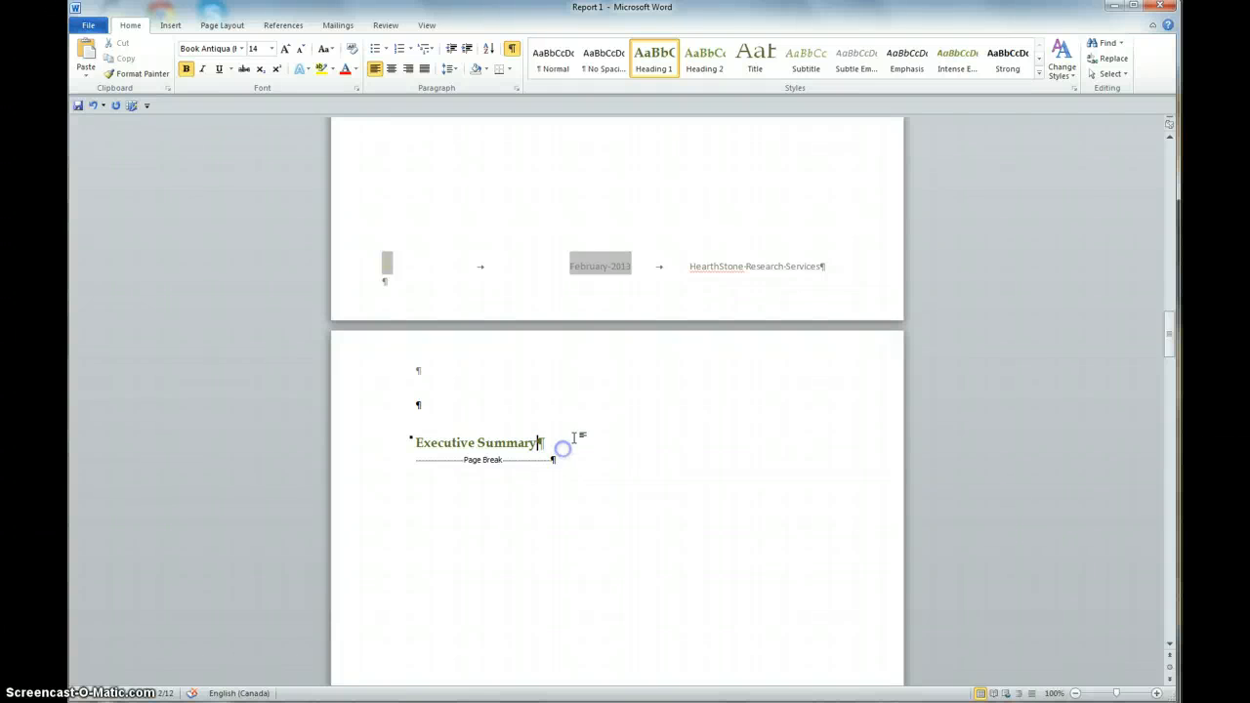
{"action": "double_click", "coordinate": [603, 368]}
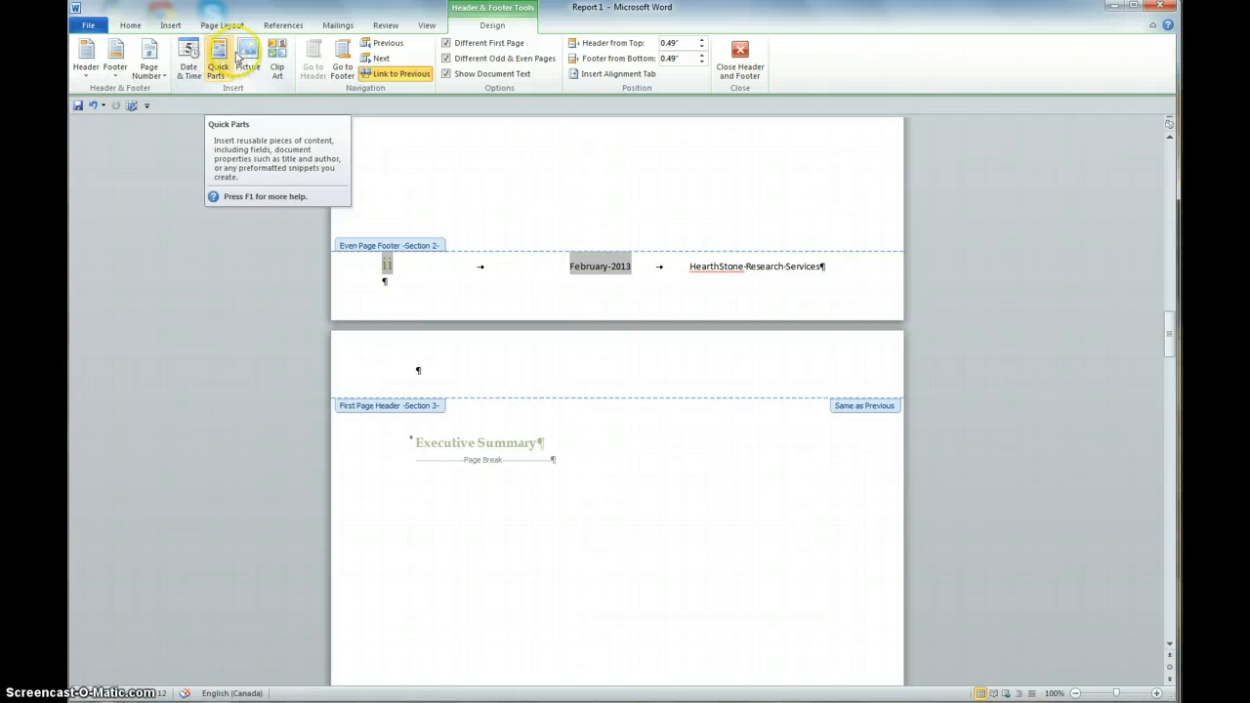
{"action": "left_click", "coordinate": [130, 25]}
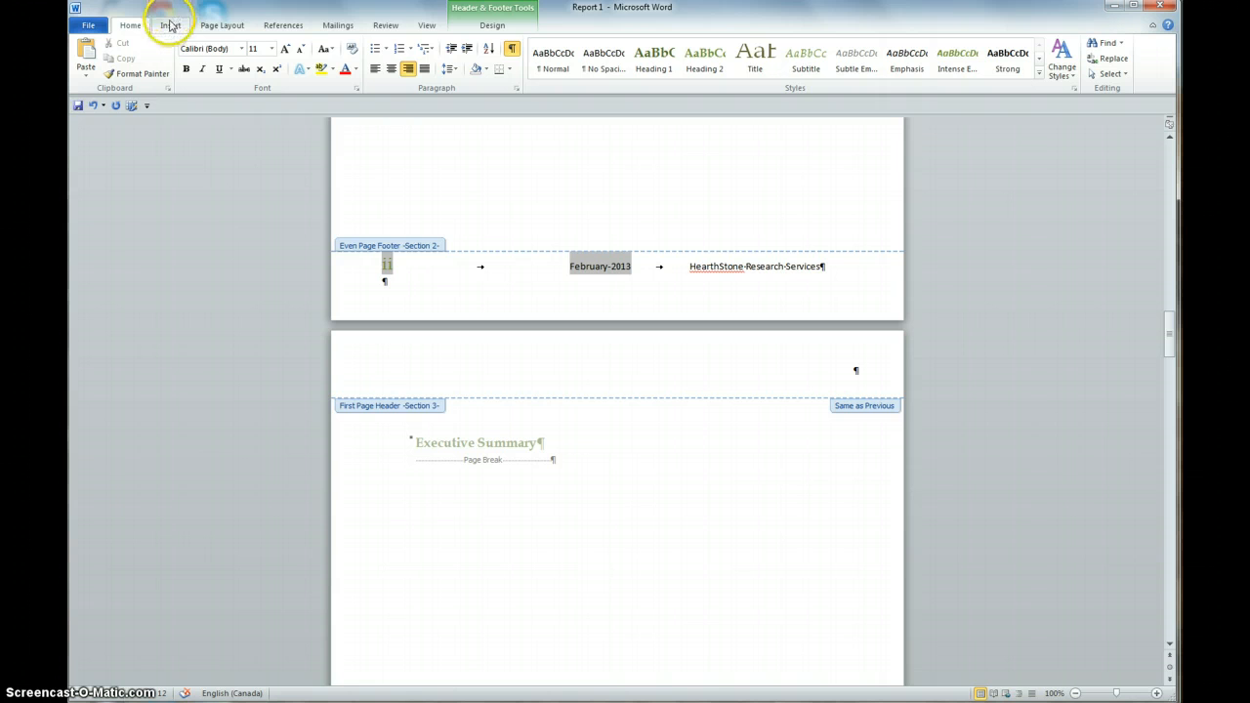
{"action": "left_click", "coordinate": [224, 26]}
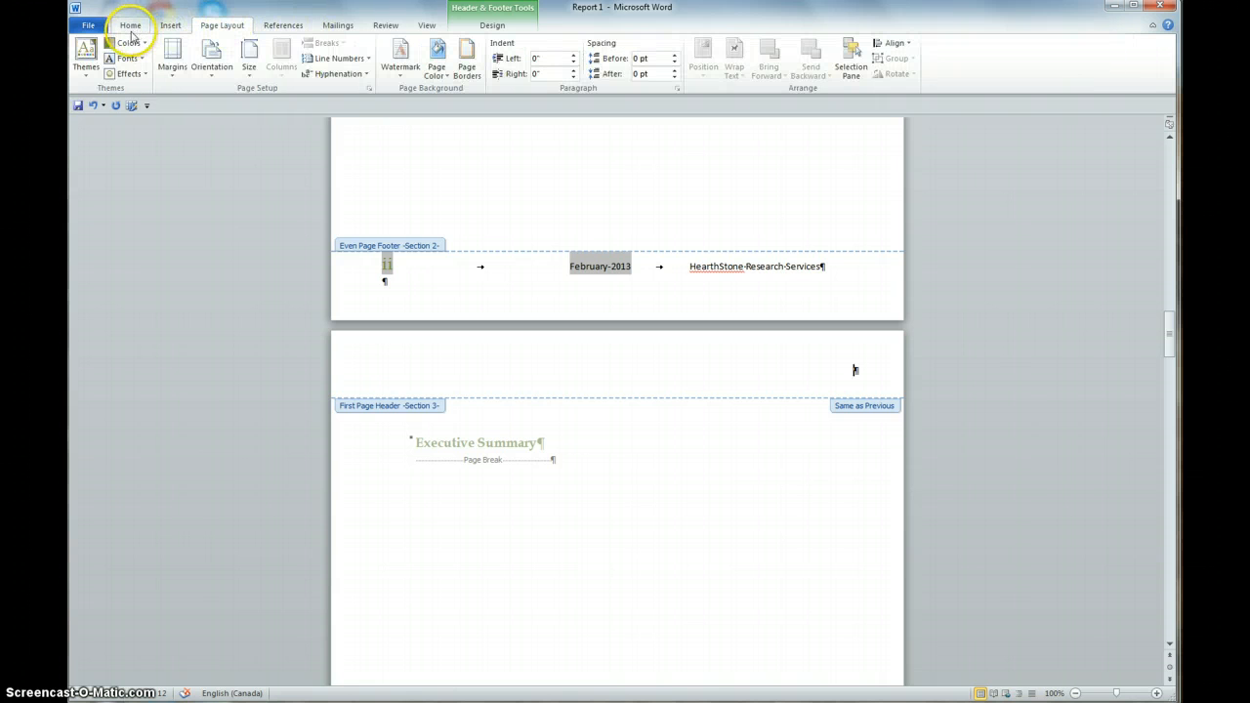
Insert a StyleRef field referencing the Heading 1 style in the first-page header of Section 3
{"action": "left_click", "coordinate": [490, 23]}
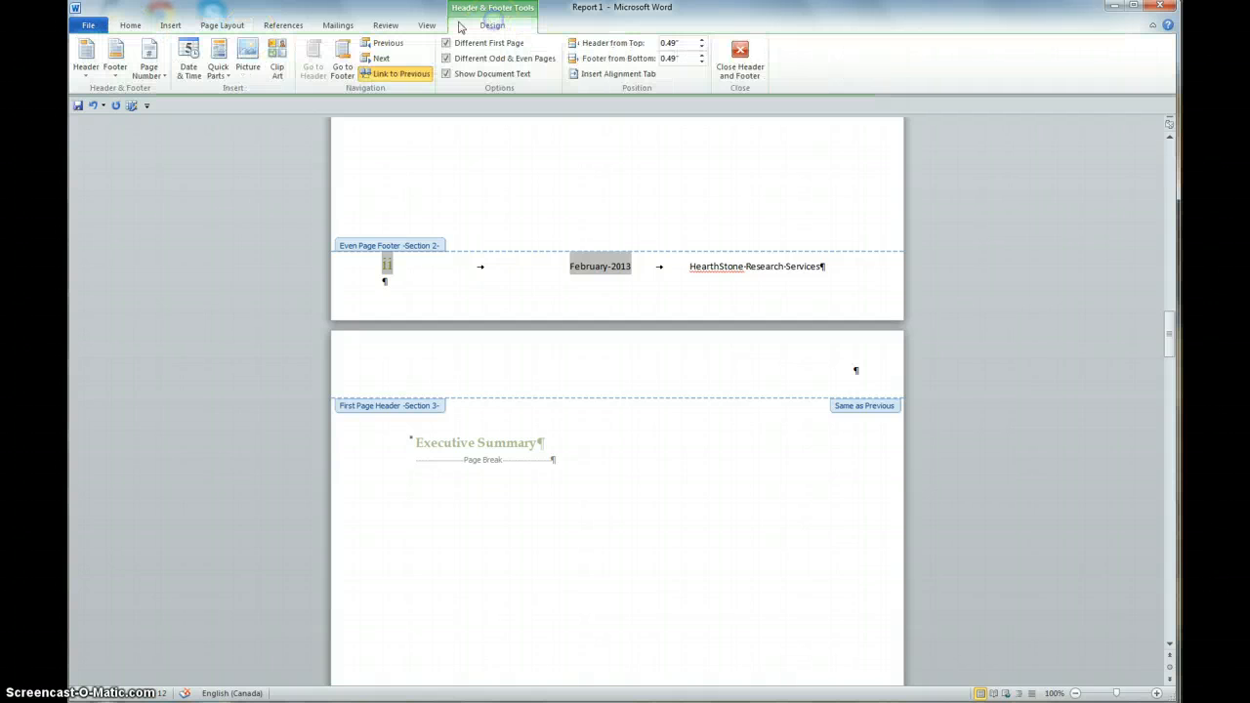
{"action": "left_click", "coordinate": [218, 64]}
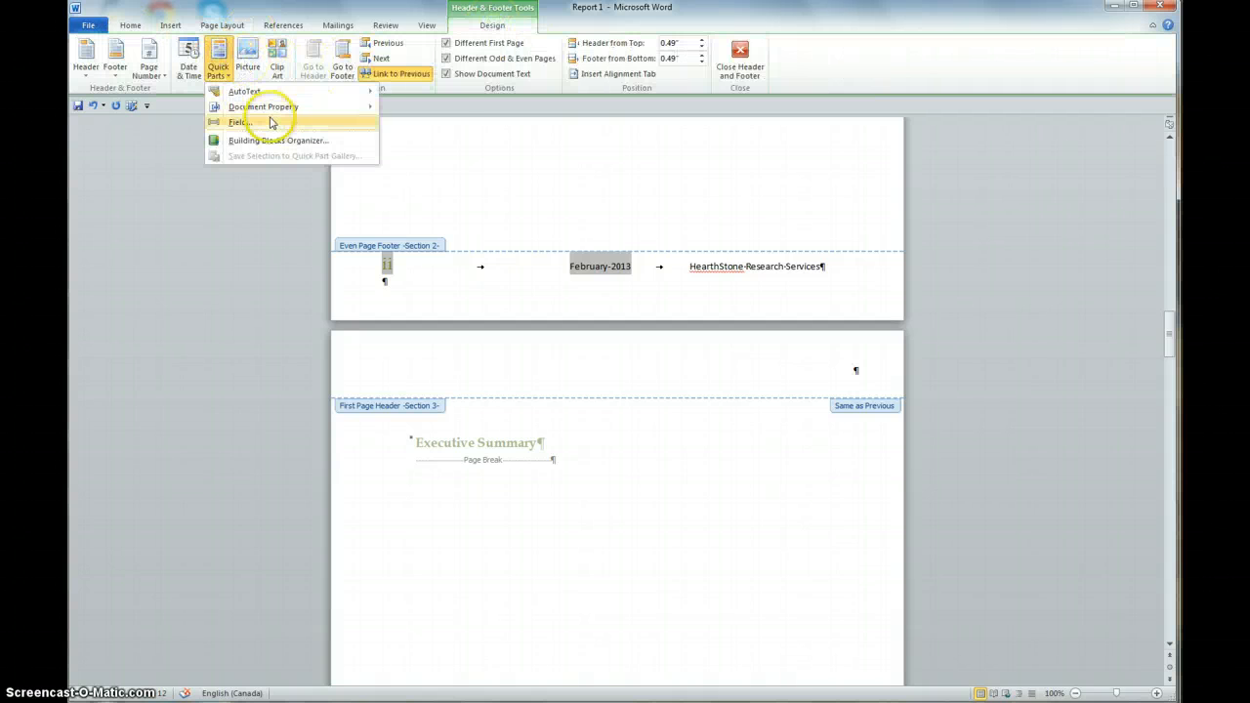
{"action": "mouse_move", "coordinate": [281, 111]}
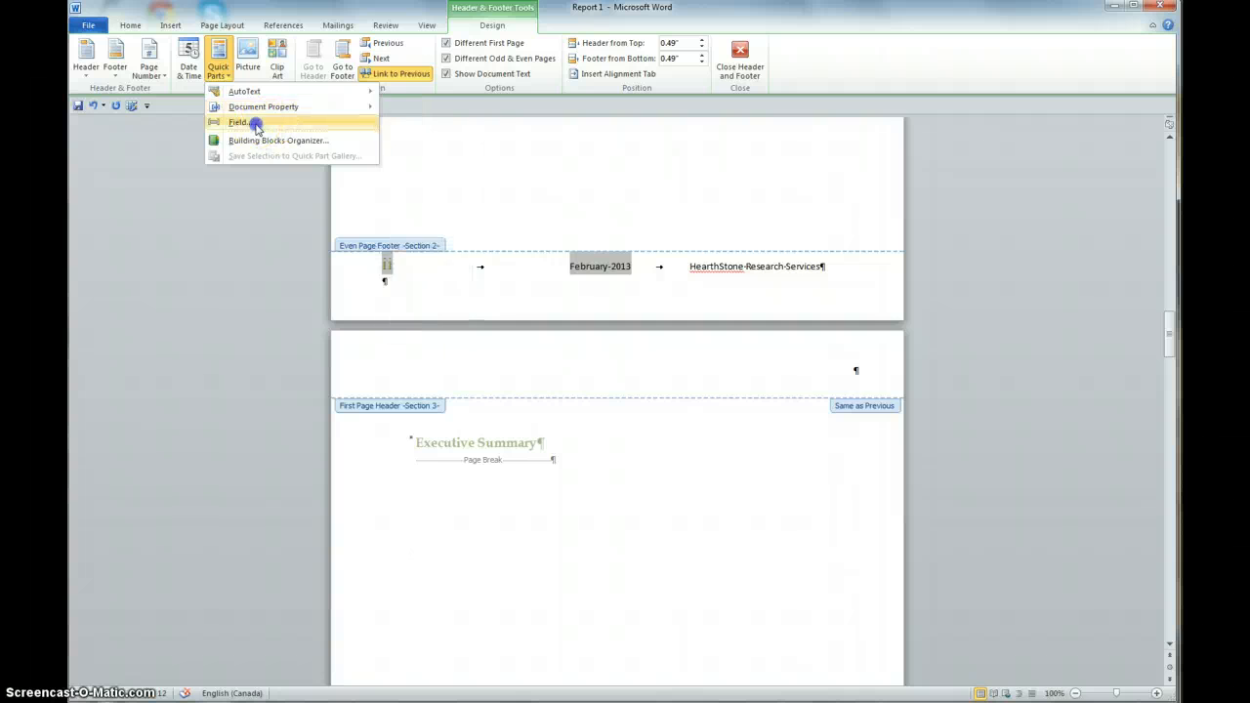
{"action": "left_click", "coordinate": [249, 123]}
{"action": "left_click_drag", "start_coordinate": [496, 293], "coordinate": [496, 390]}
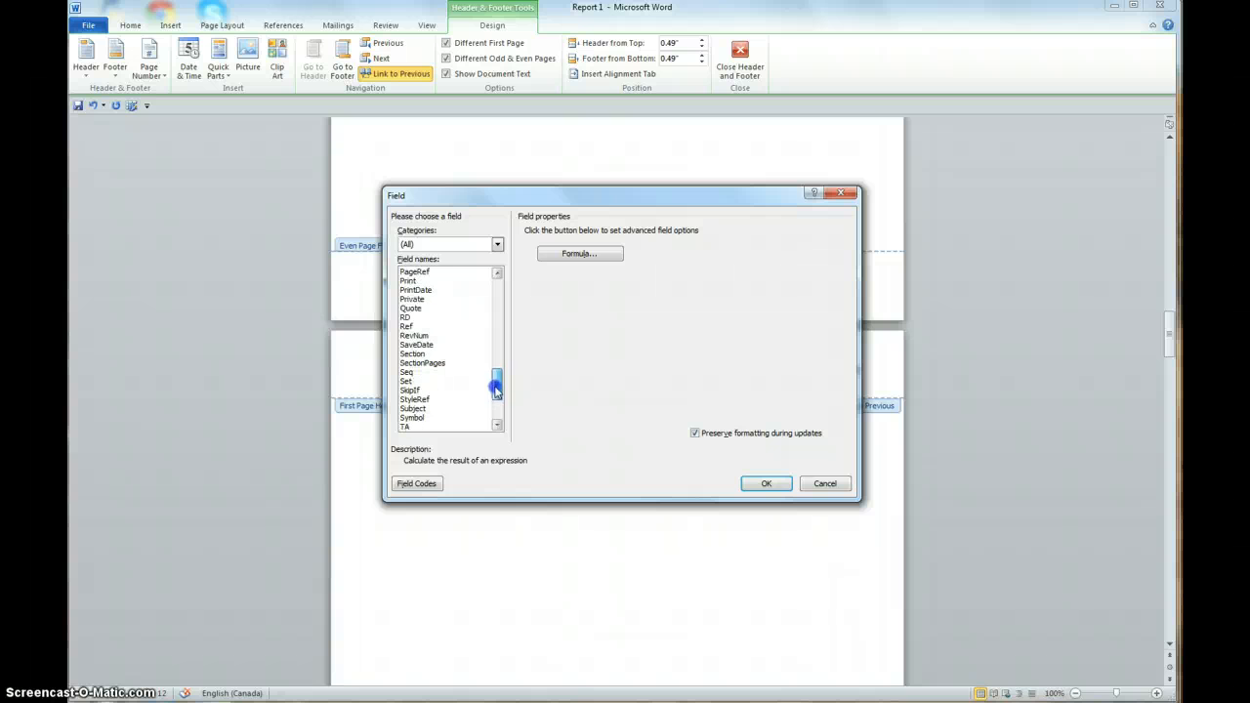
{"action": "left_click", "coordinate": [419, 399]}
{"action": "left_click", "coordinate": [558, 290]}
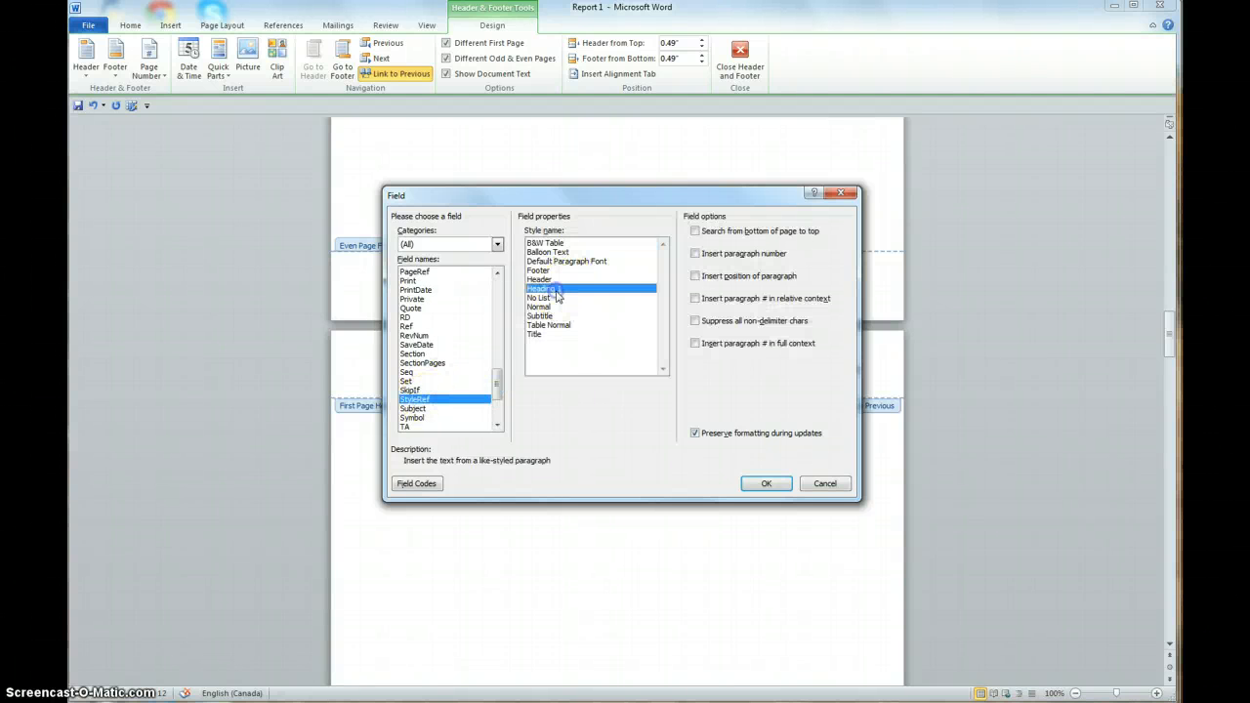
{"action": "left_click", "coordinate": [766, 486]}
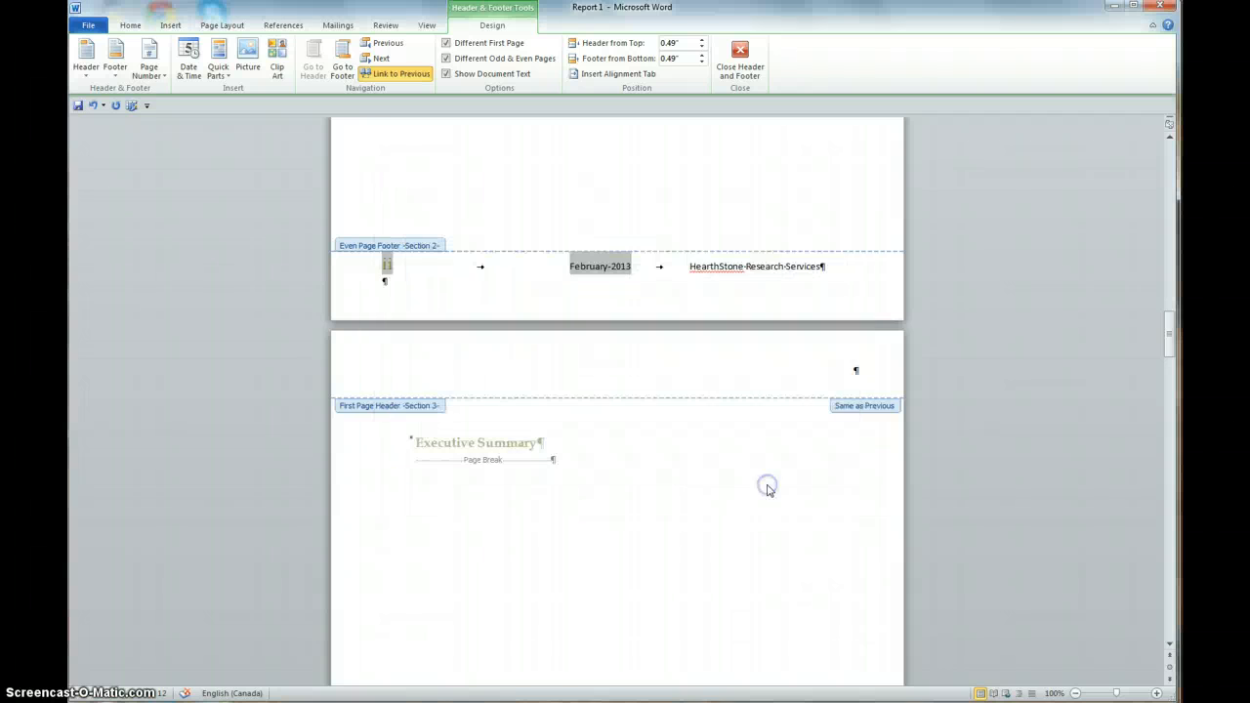
{"action": "left_click", "coordinate": [719, 360]}
Insert a StyleRef field referencing the Heading 1 style in the even-page header of Section 3
{"action": "scroll", "coordinate": [614, 362], "scroll_direction": "down", "scroll_amount": 5}
{"action": "scroll", "coordinate": [578, 382], "scroll_direction": "down", "scroll_amount": 5}
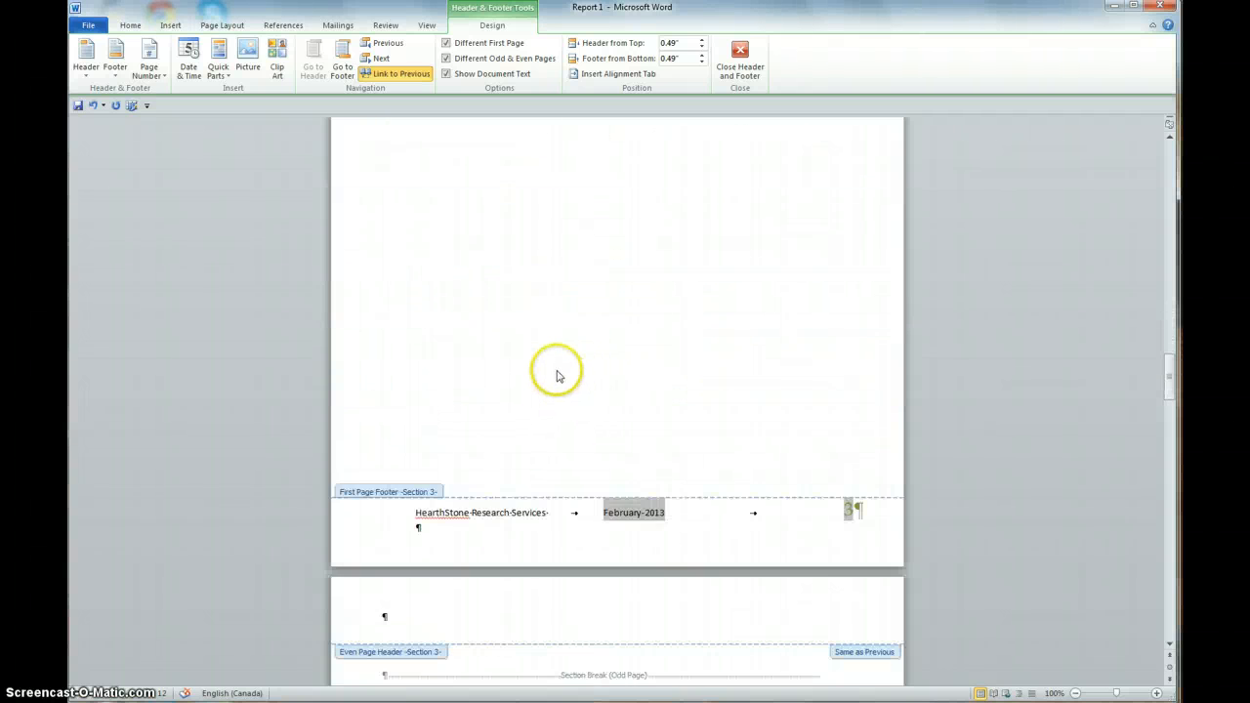
{"action": "left_click", "coordinate": [416, 417]}
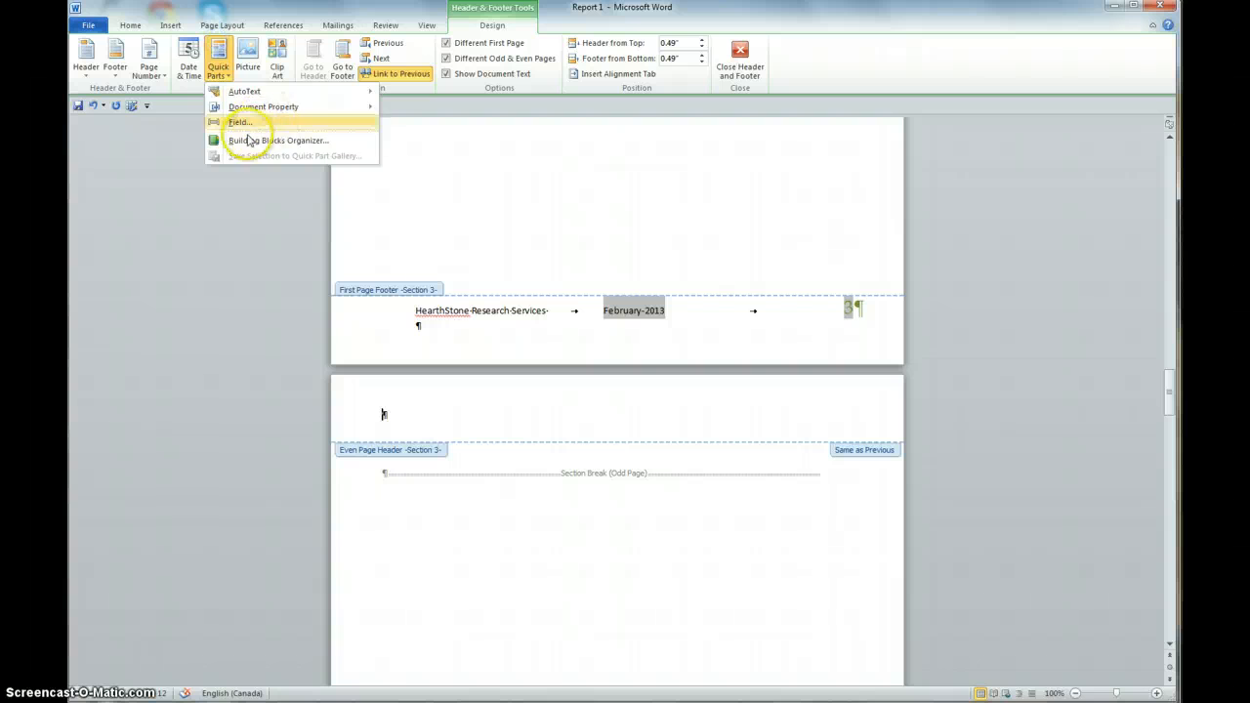
{"action": "left_click", "coordinate": [240, 123]}
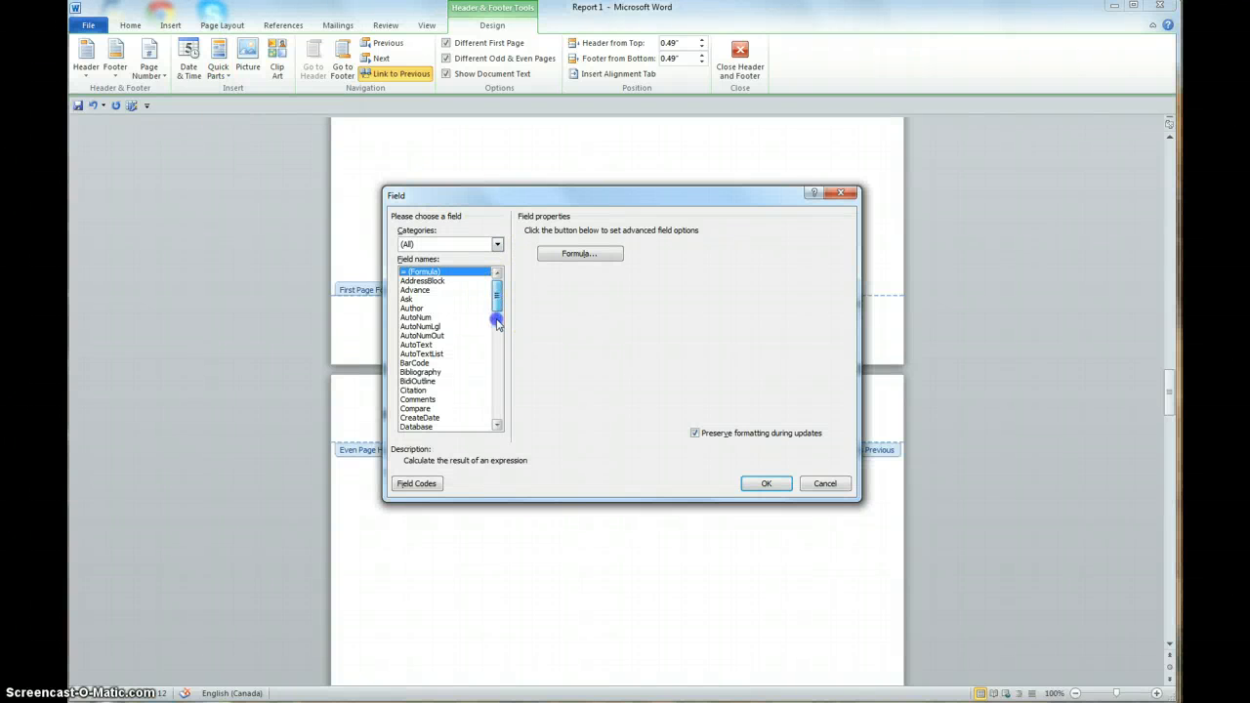
{"action": "left_click_drag", "start_coordinate": [496, 324], "coordinate": [489, 388]}
{"action": "left_click", "coordinate": [414, 408]}
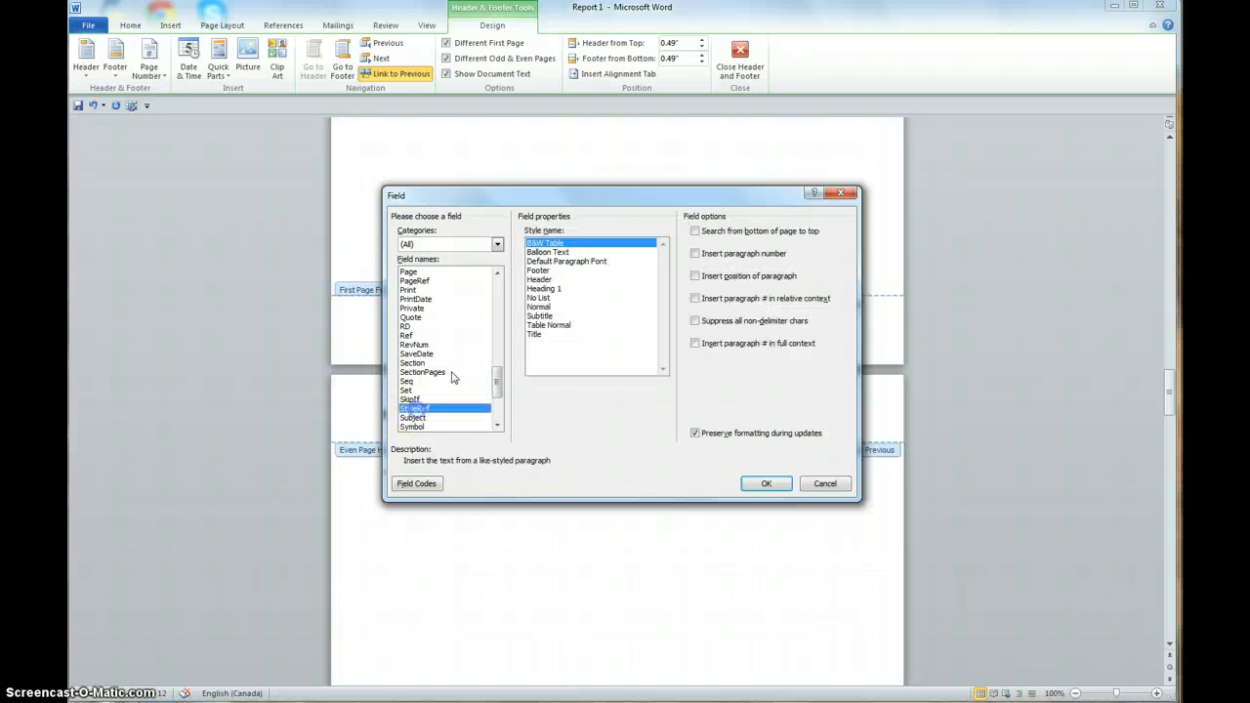
{"action": "left_click", "coordinate": [547, 289]}
{"action": "left_click", "coordinate": [765, 484]}
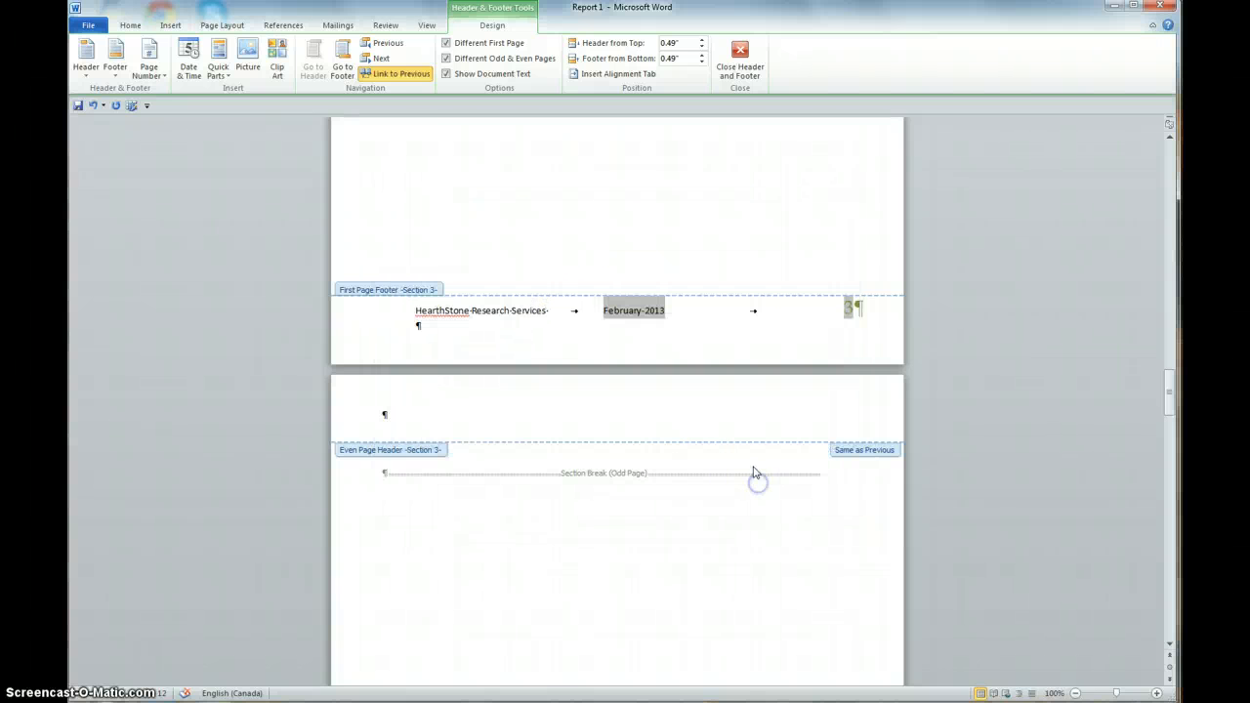
Check the even-page footer of Section 3 and the first-page header of Section 4 above Study Description
{"action": "scroll", "coordinate": [538, 387], "scroll_direction": "down", "scroll_amount": 15}
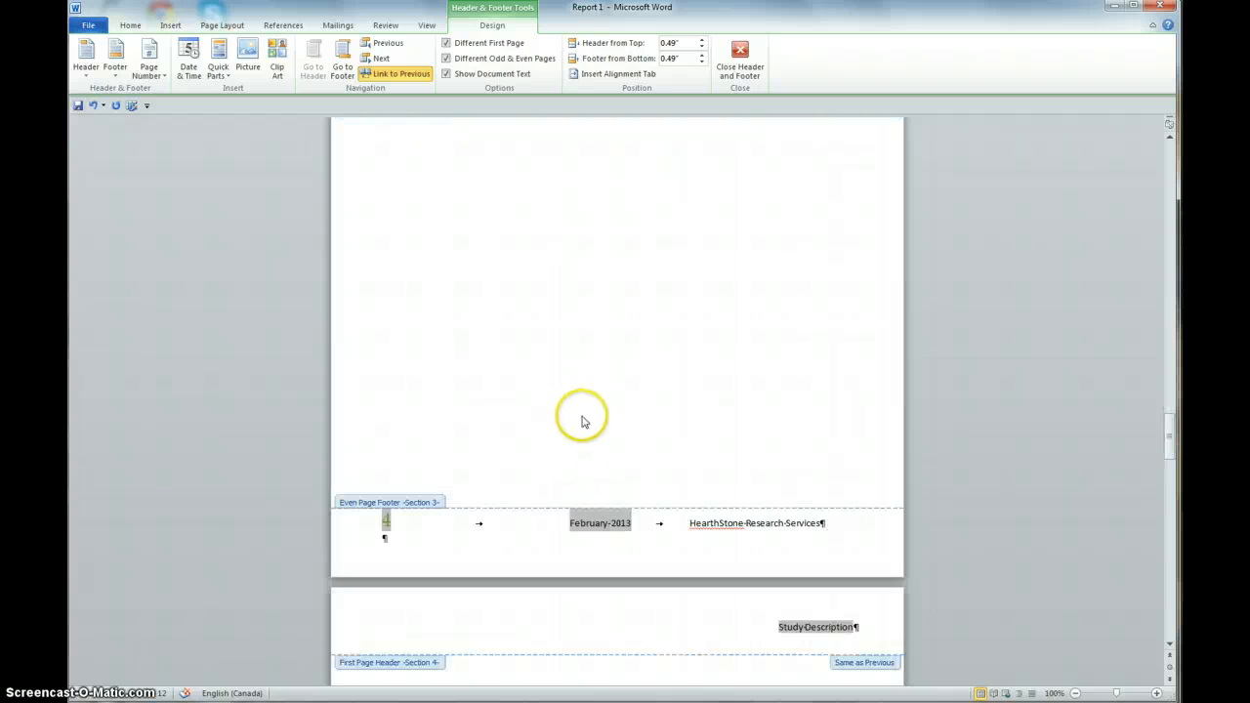
{"action": "scroll", "coordinate": [590, 428], "scroll_direction": "down", "scroll_amount": 6}
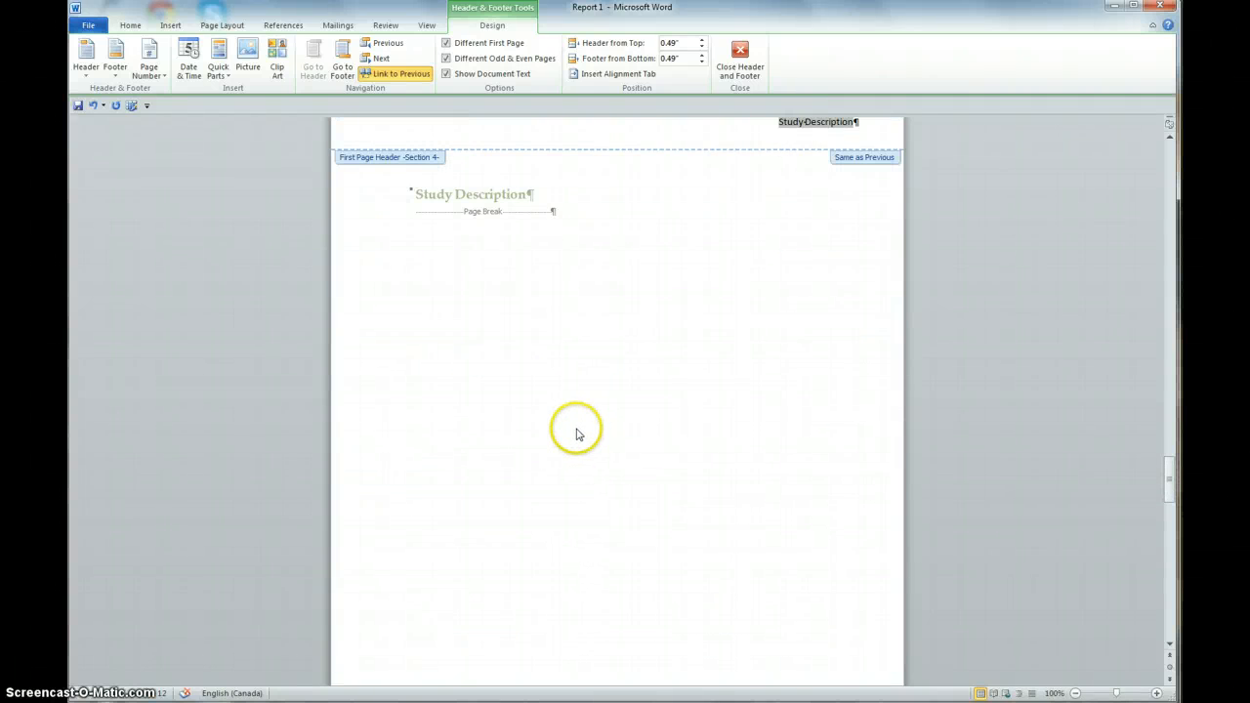
{"action": "scroll", "coordinate": [572, 428], "scroll_direction": "up", "scroll_amount": 2}
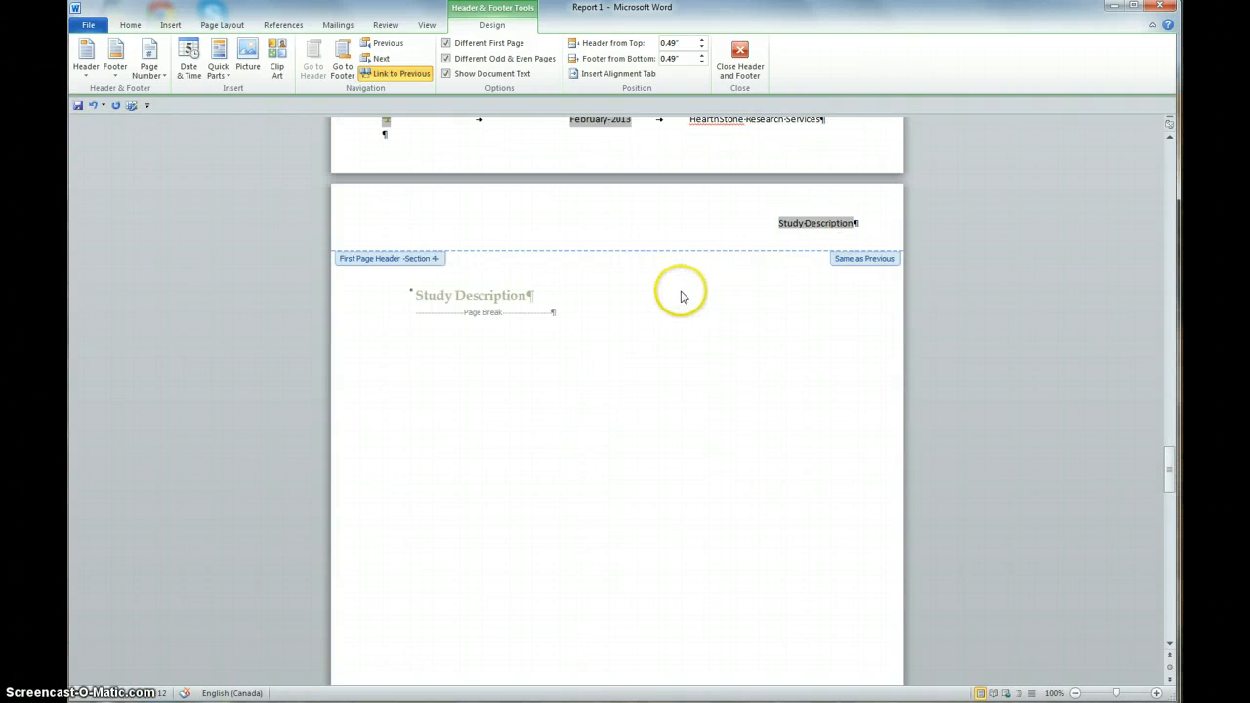
{"action": "scroll", "coordinate": [684, 290], "scroll_direction": "up", "scroll_amount": 3}
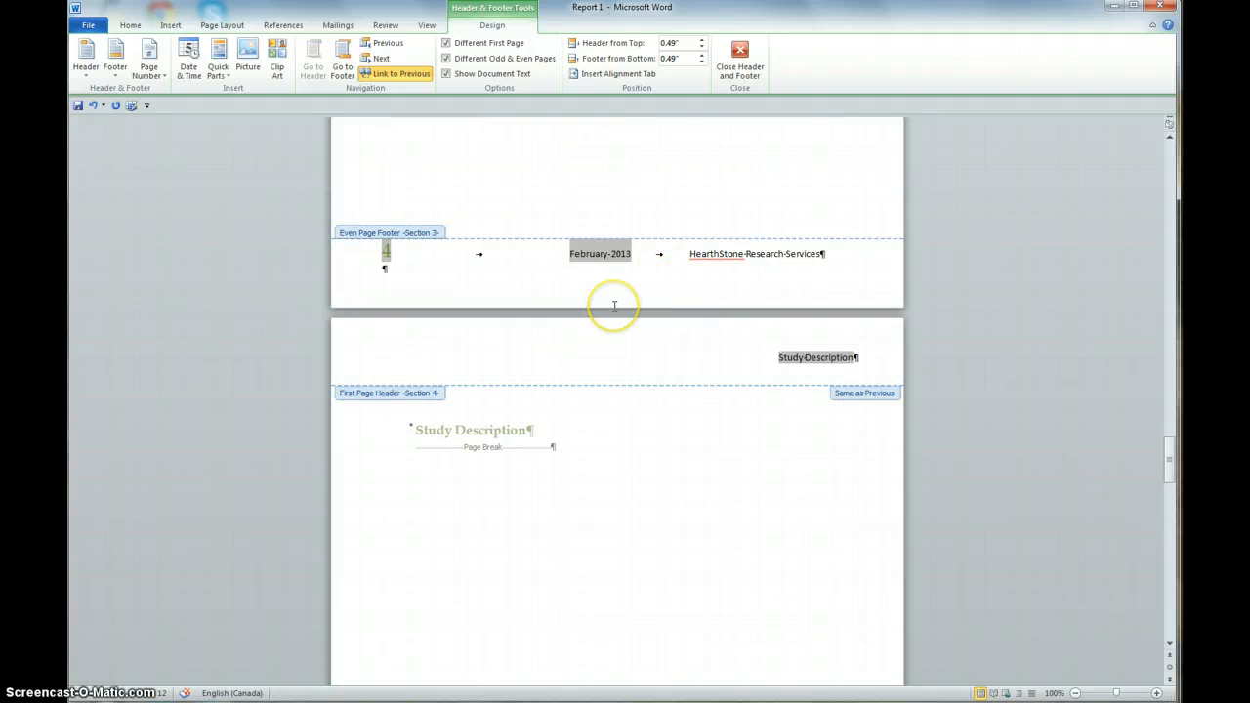